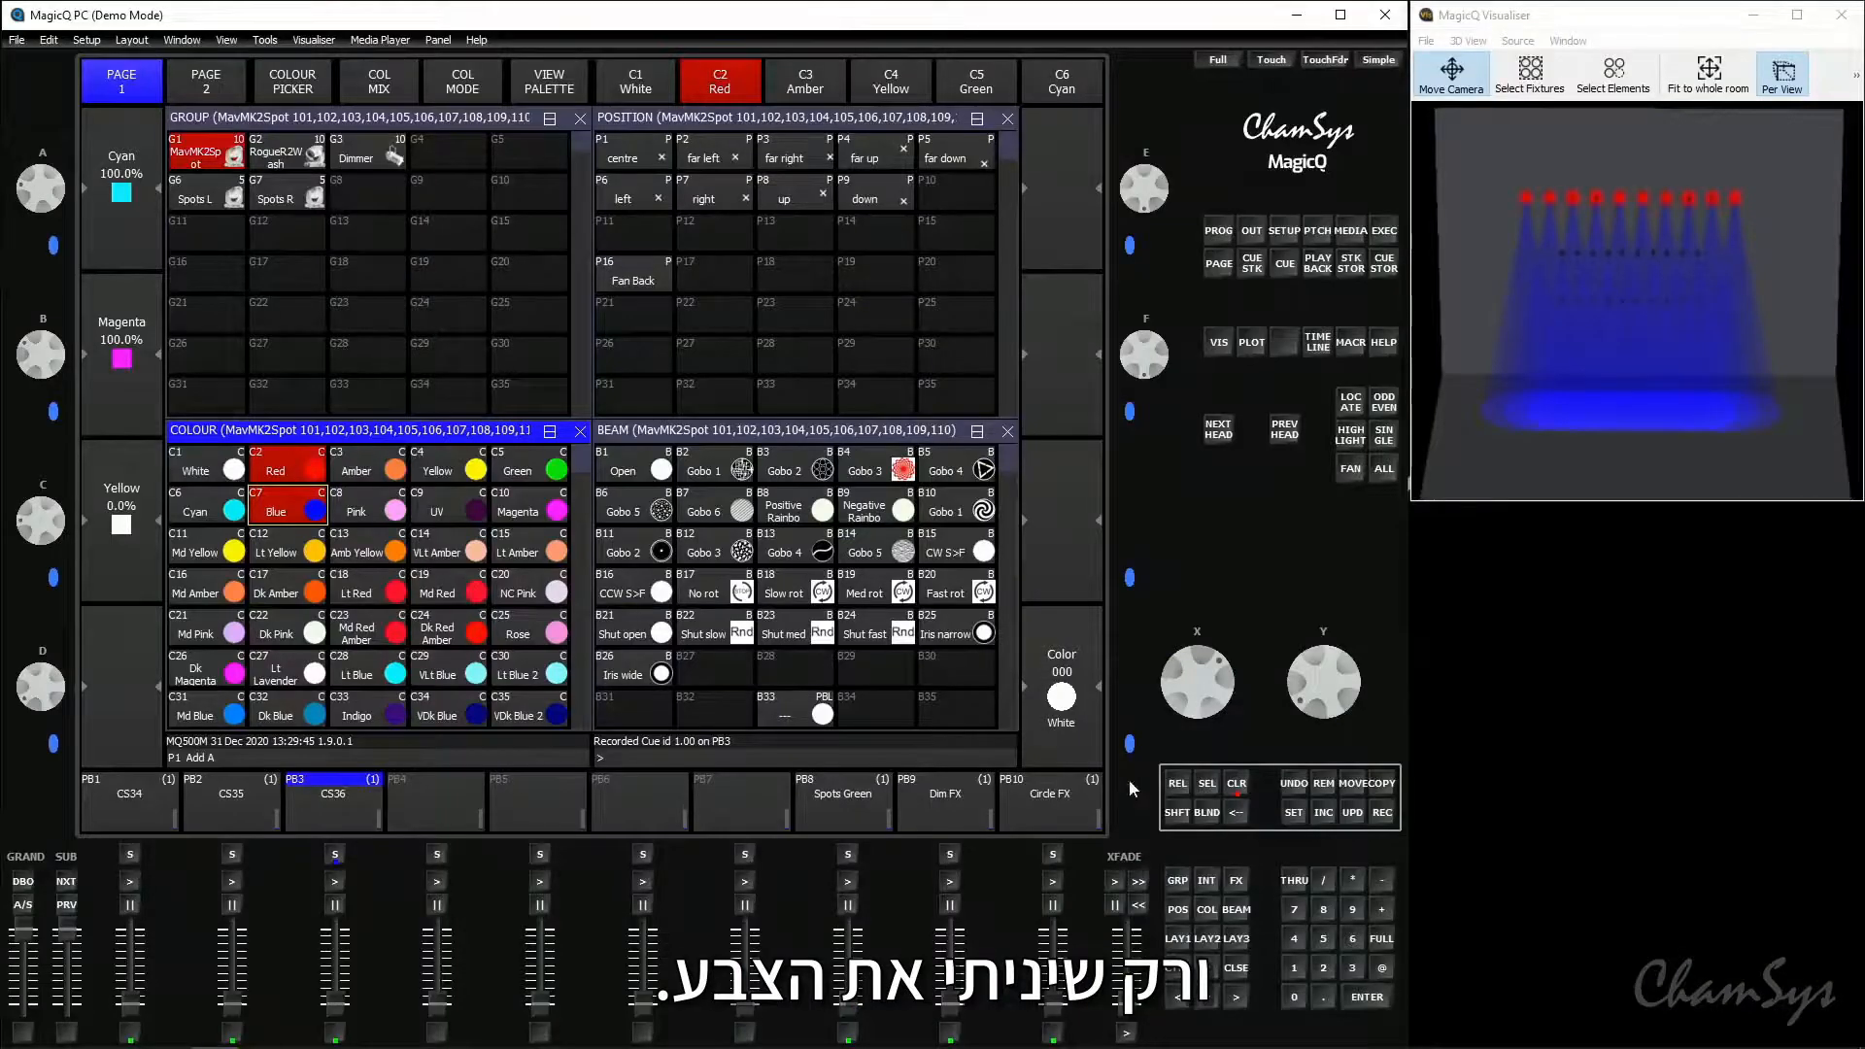
# - Clear the programmer and name playback 1 Red
pyautogui.click(1237, 782)
pyautogui.click(1294, 812)
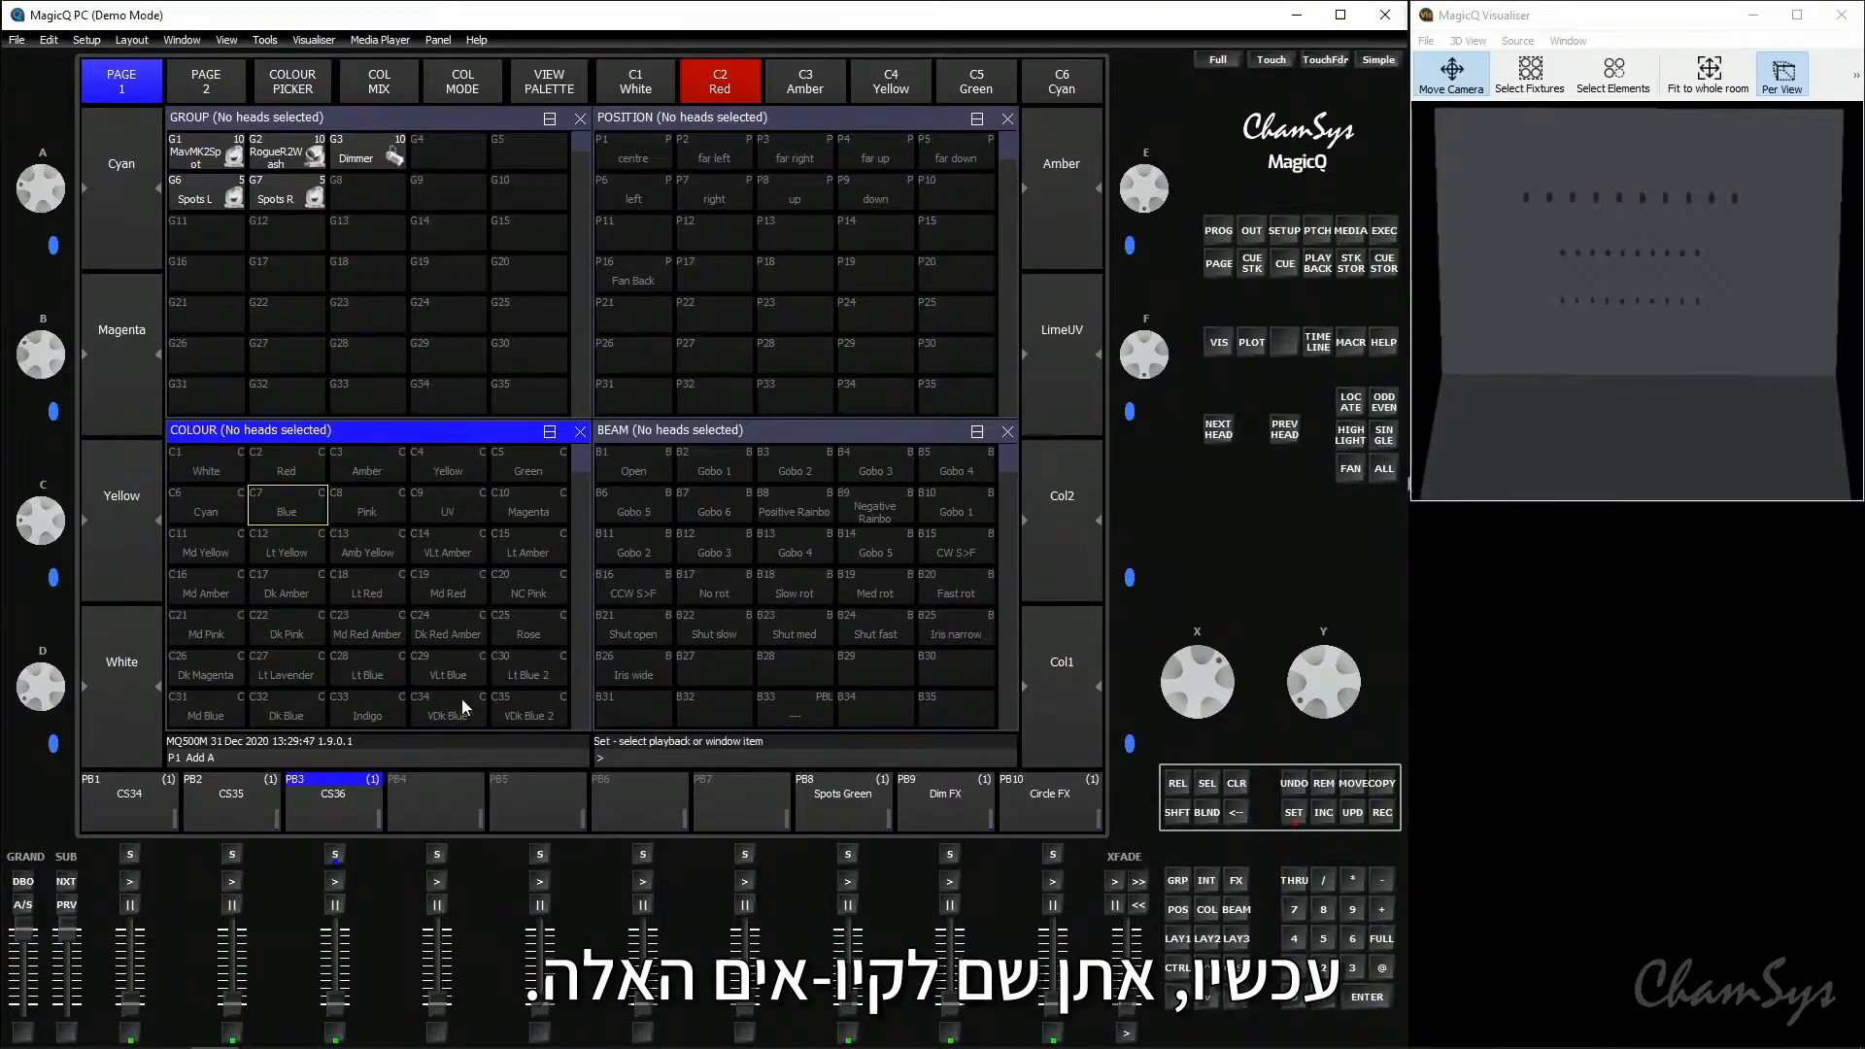
pyautogui.click(134, 792)
pyautogui.write('Red')
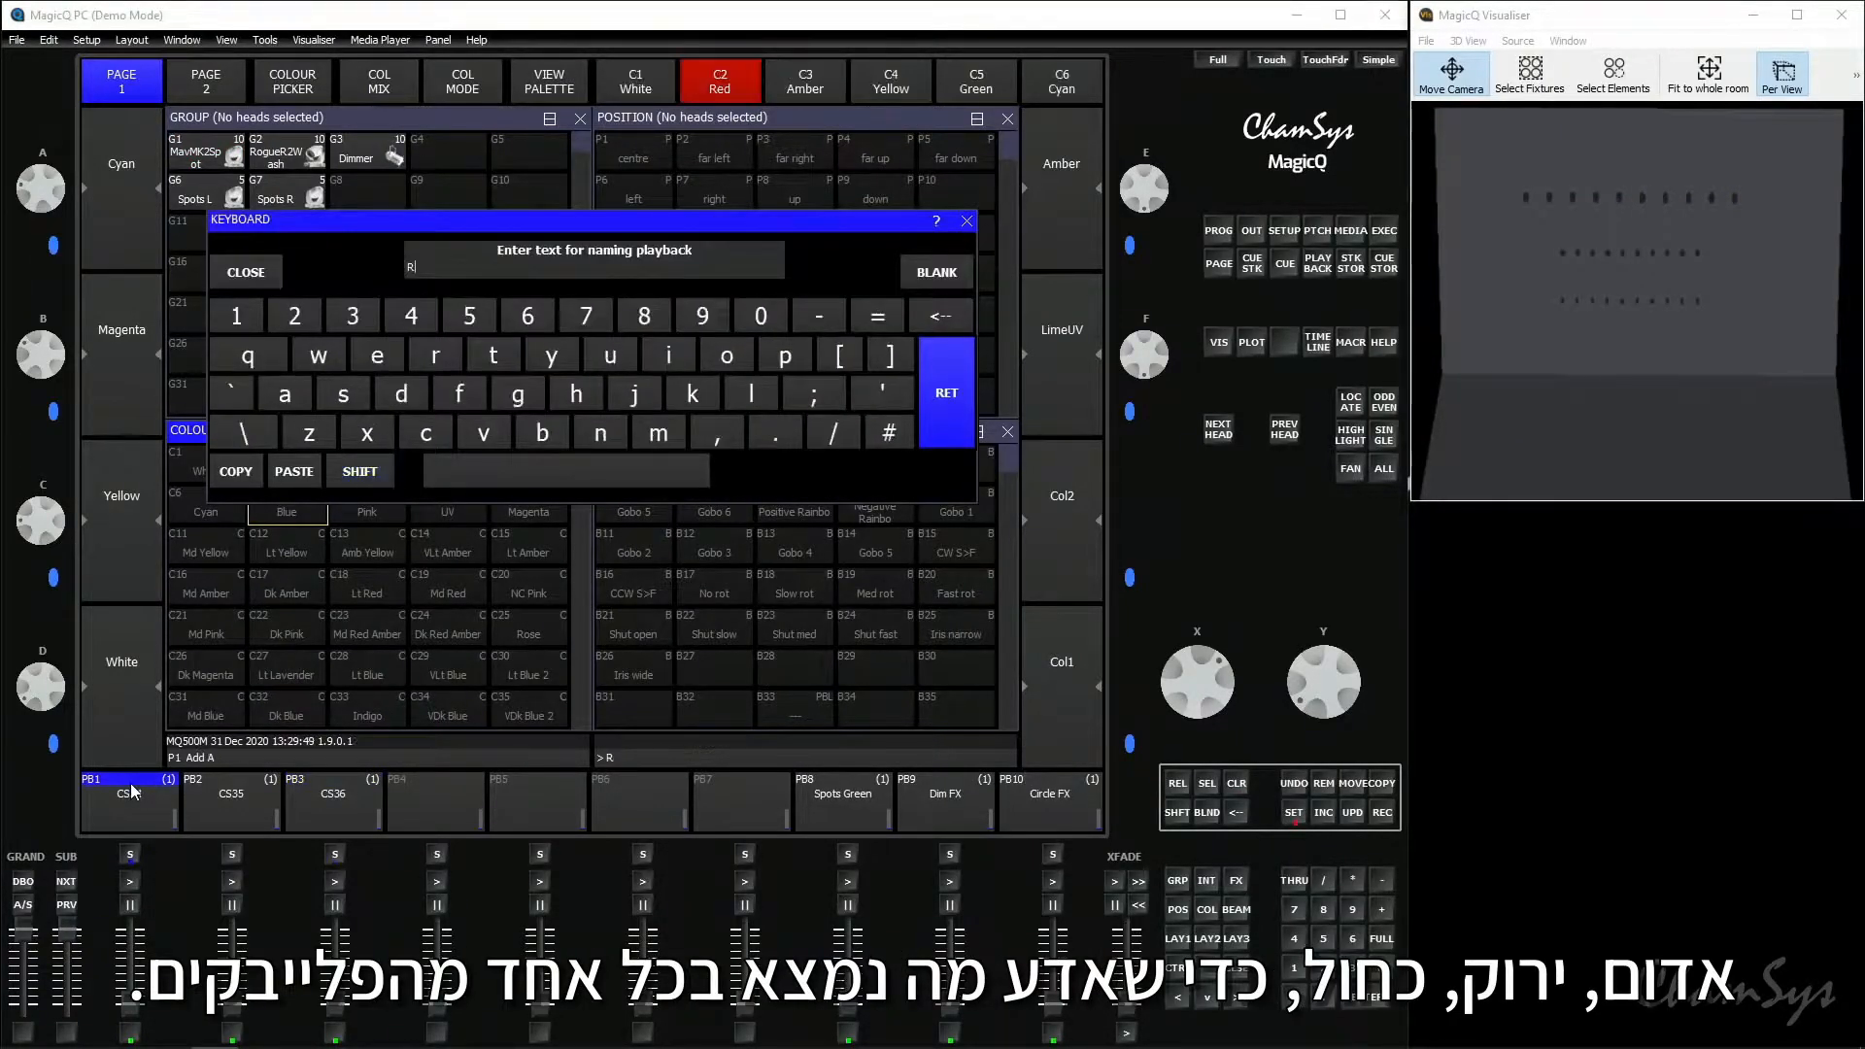
pyautogui.press('Return')
# - Name playback 2 Green and playback 3 Blue
pyautogui.click(1291, 816)
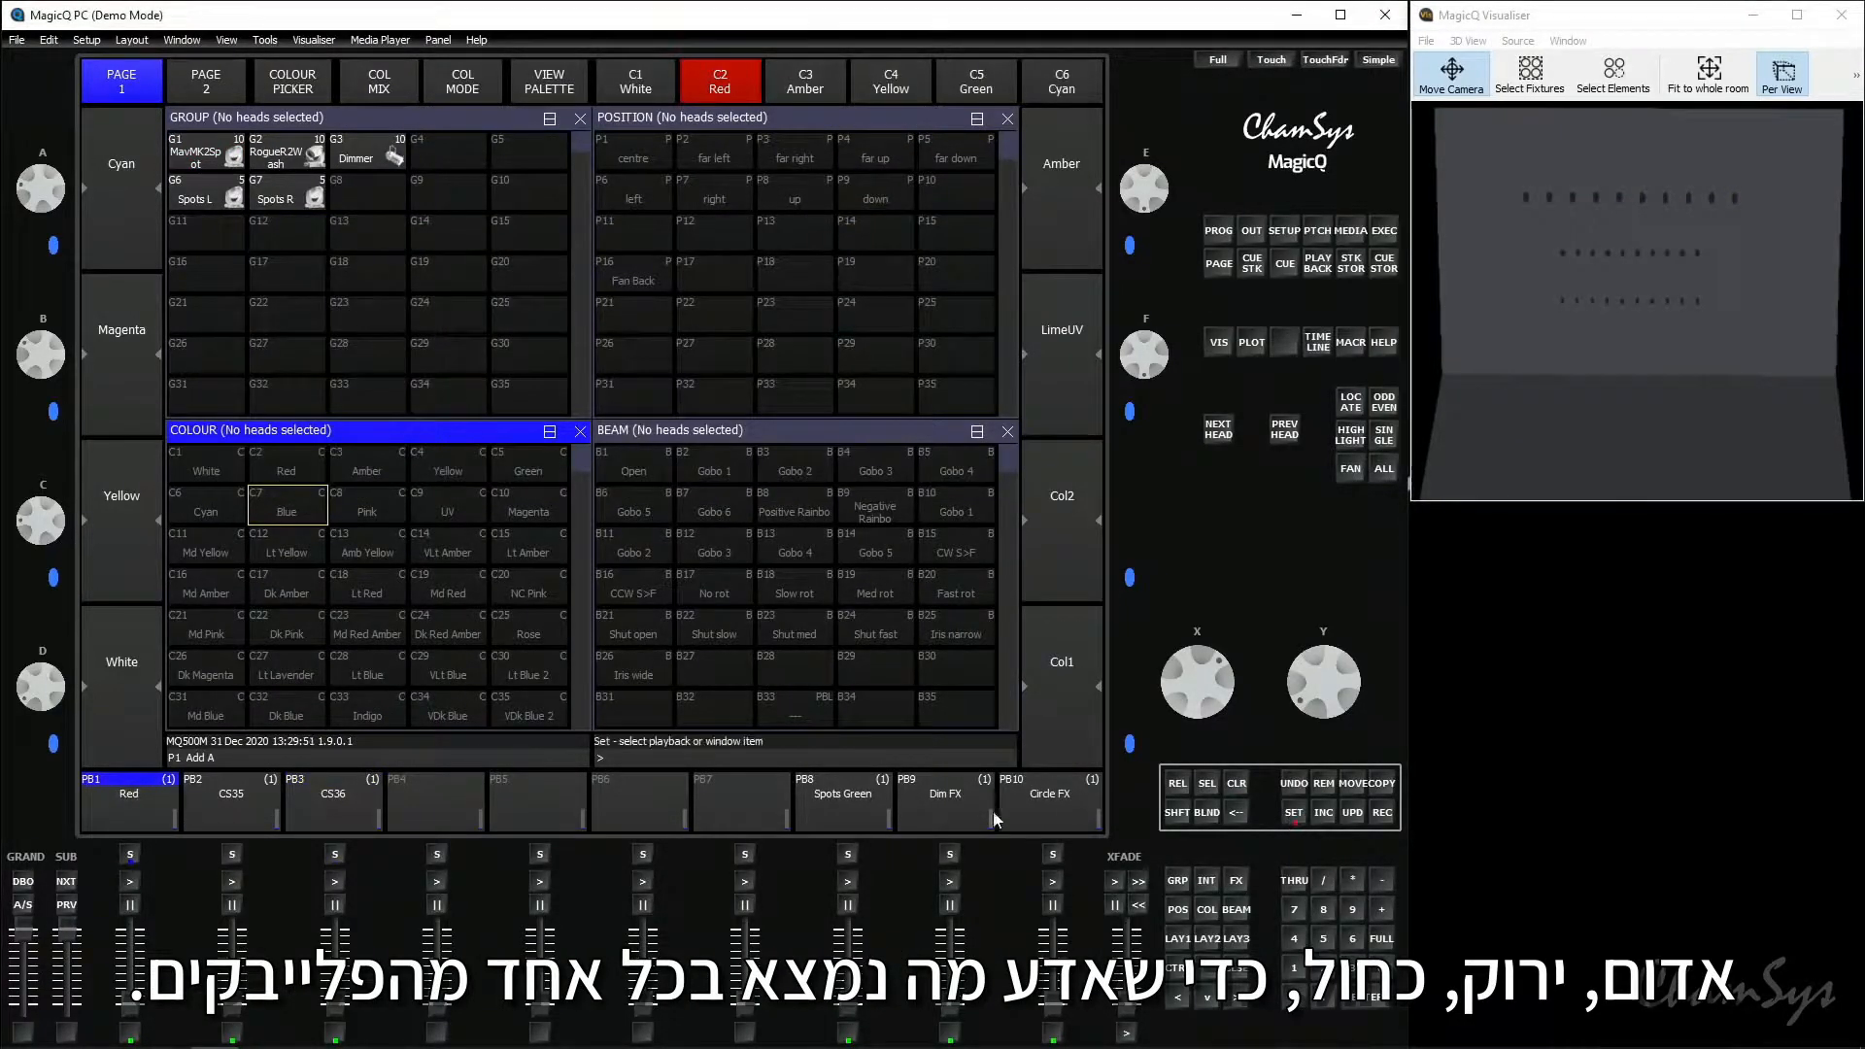
pyautogui.click(226, 805)
pyautogui.write('Green')
pyautogui.press('Return')
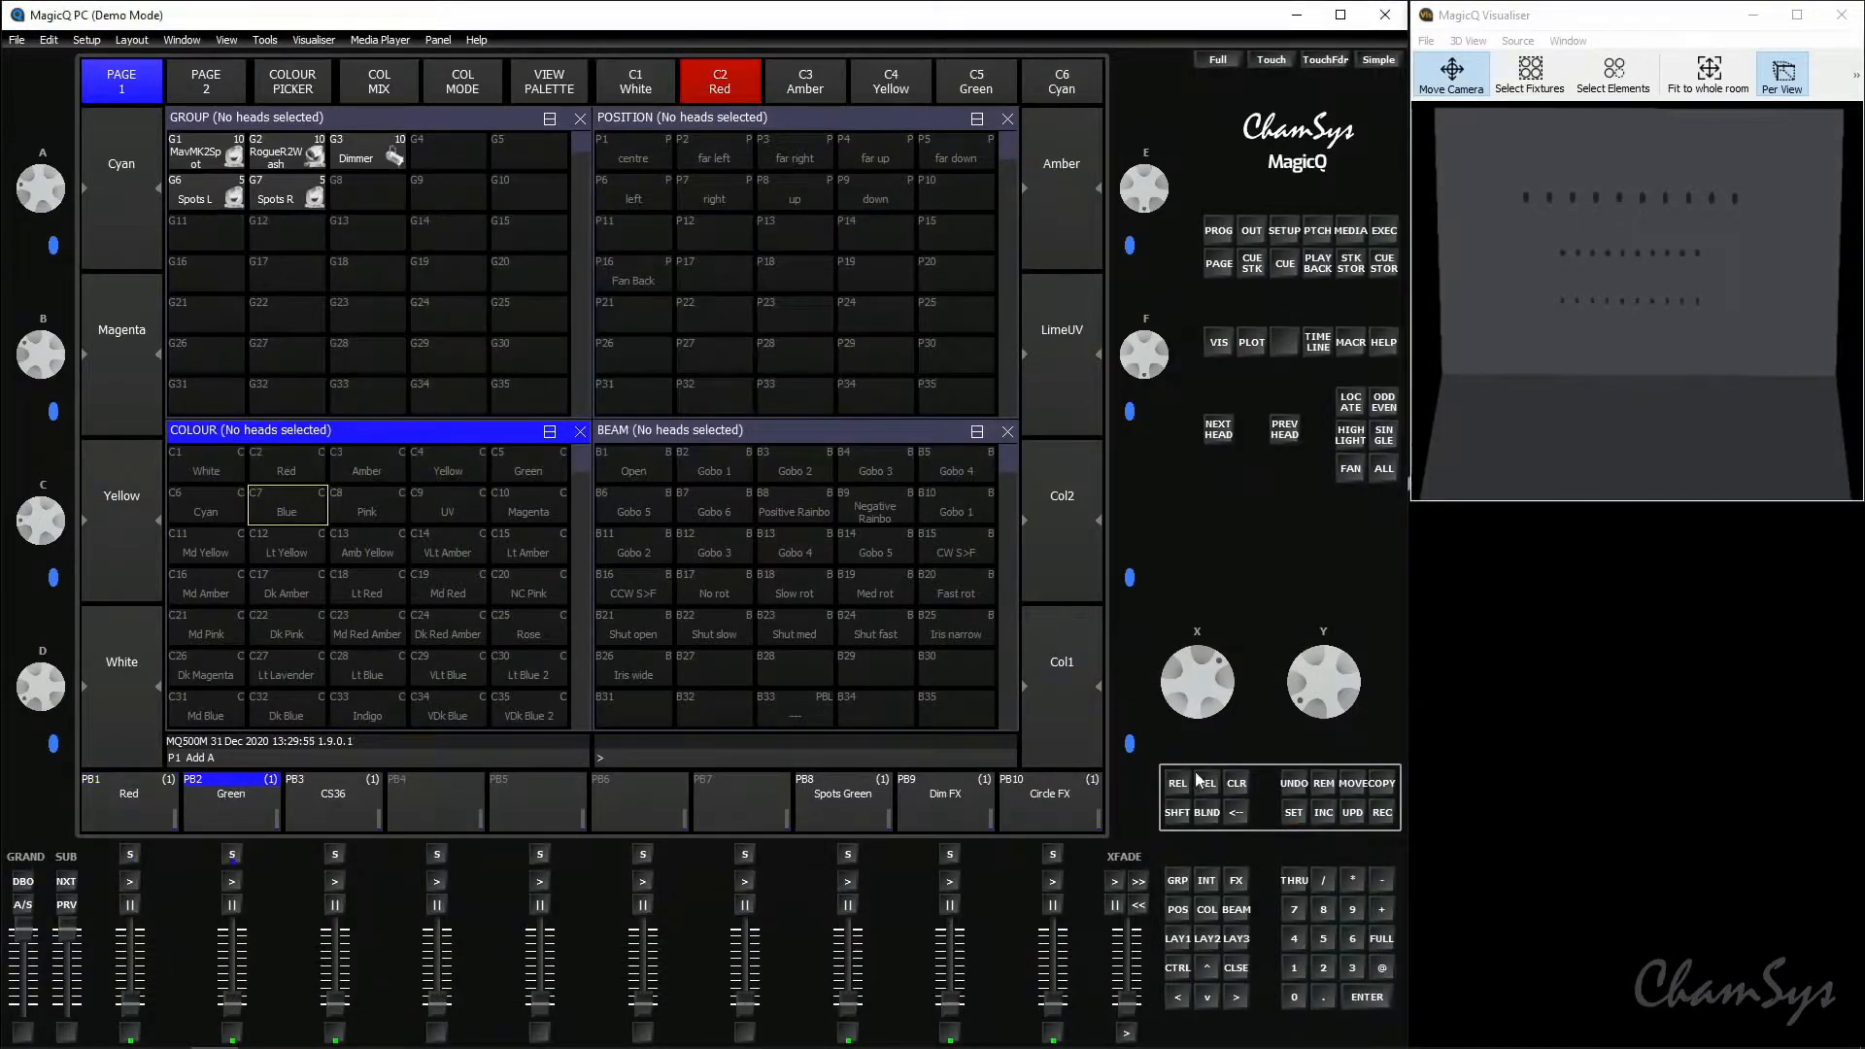
pyautogui.click(1292, 813)
pyautogui.click(306, 804)
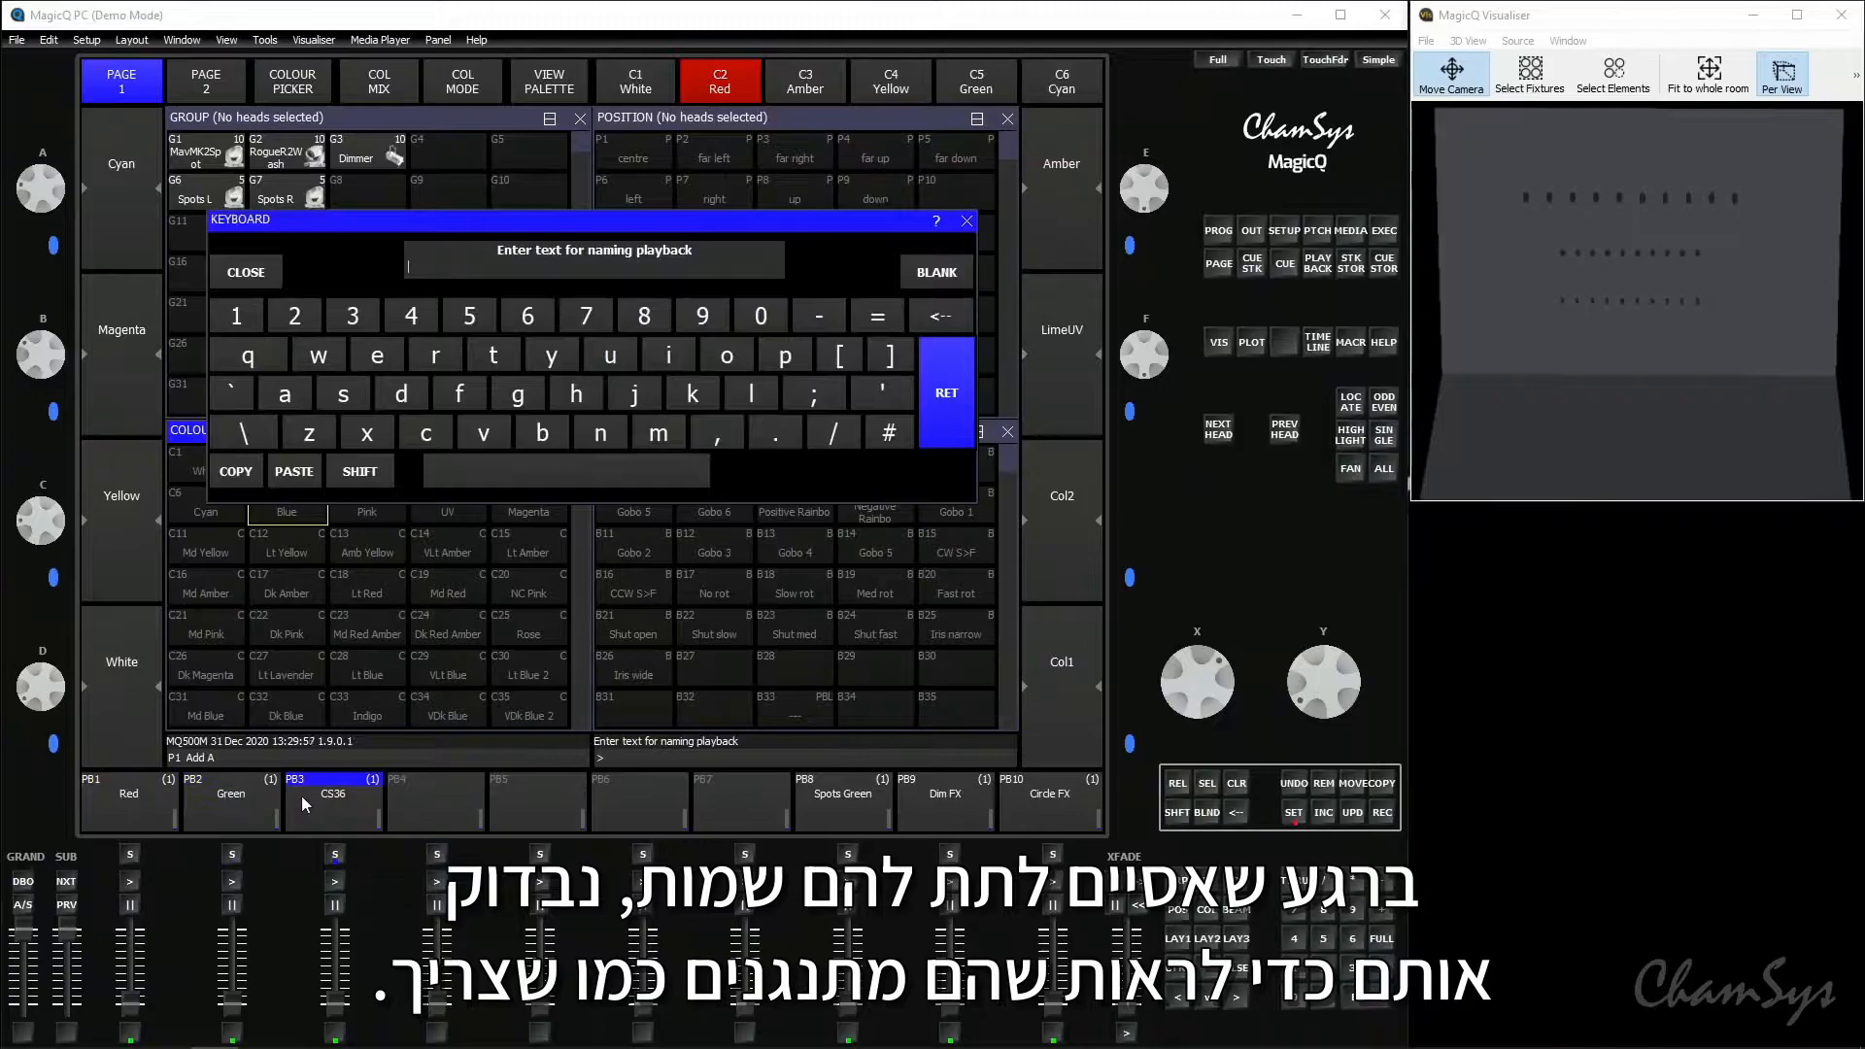
pyautogui.write('Blue')
pyautogui.press('Return')
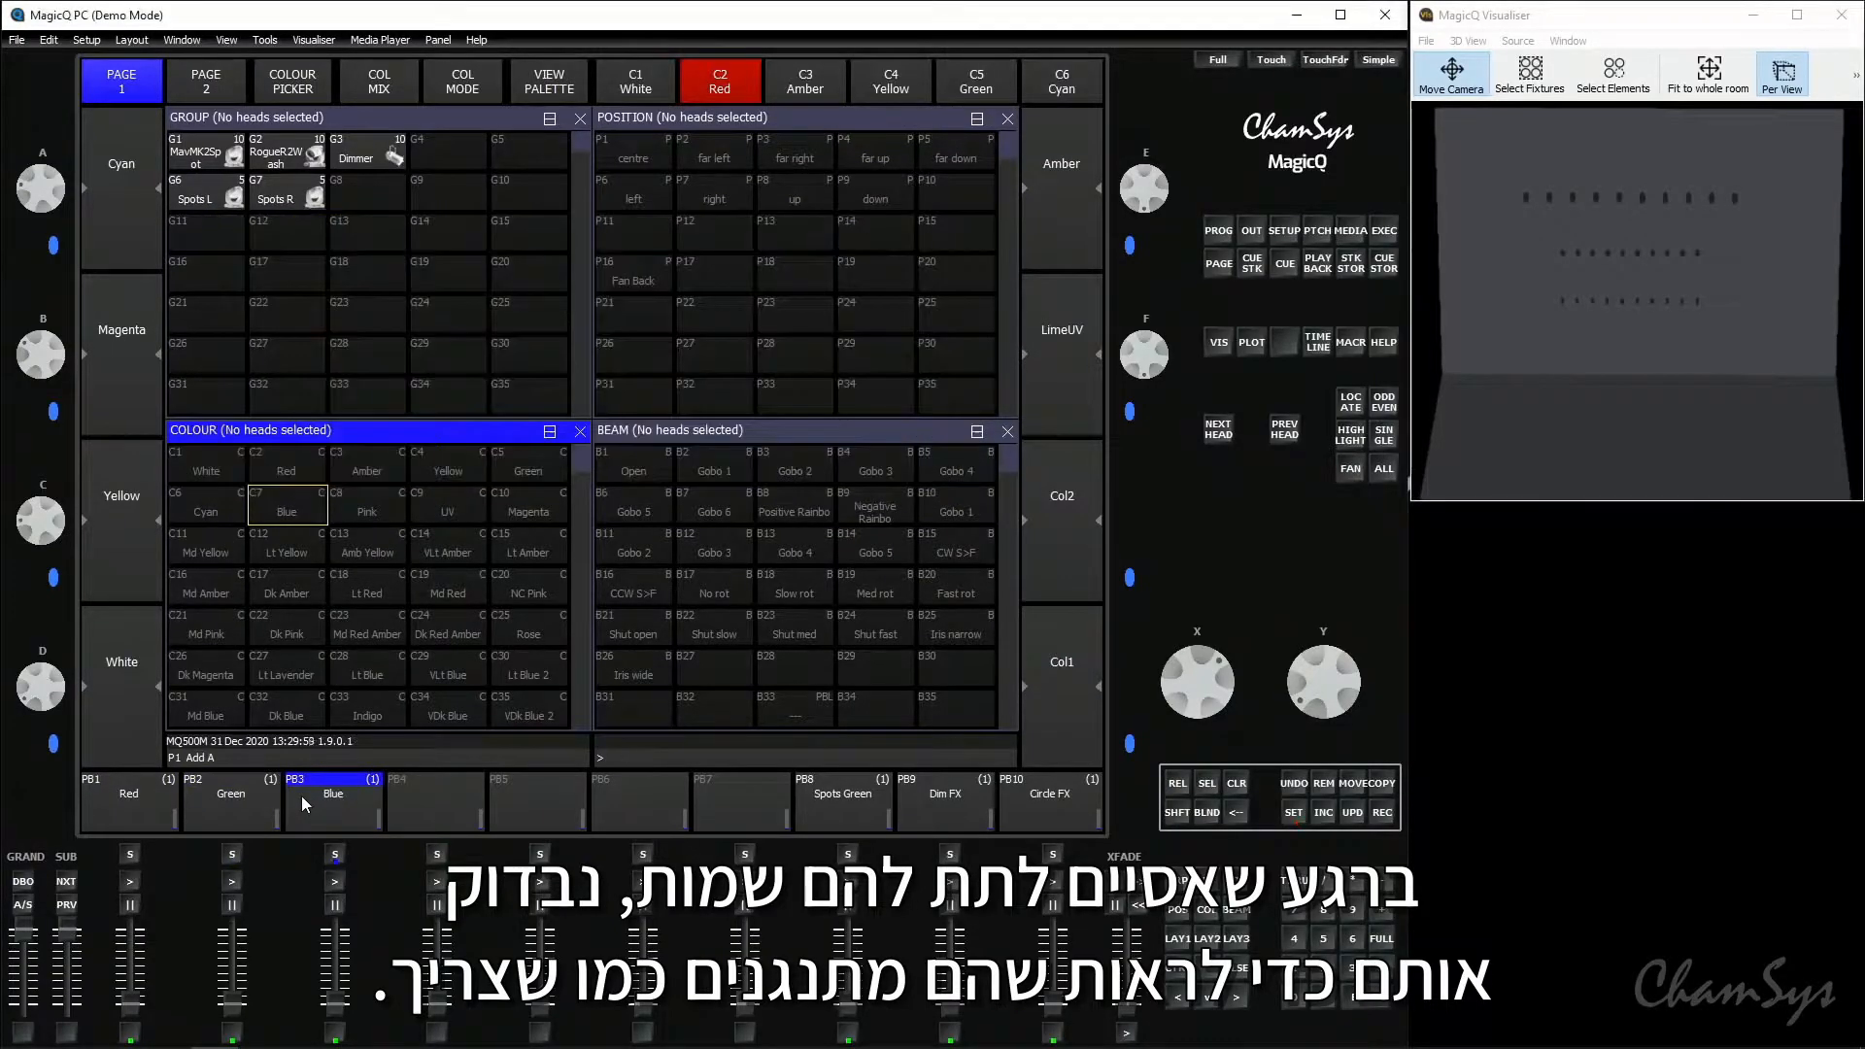
# - Test the colour playbacks with their faders, lower Green, and bring playback 1 Red up to full
pyautogui.moveTo(141, 1009); pyautogui.dragTo(335, 1006)
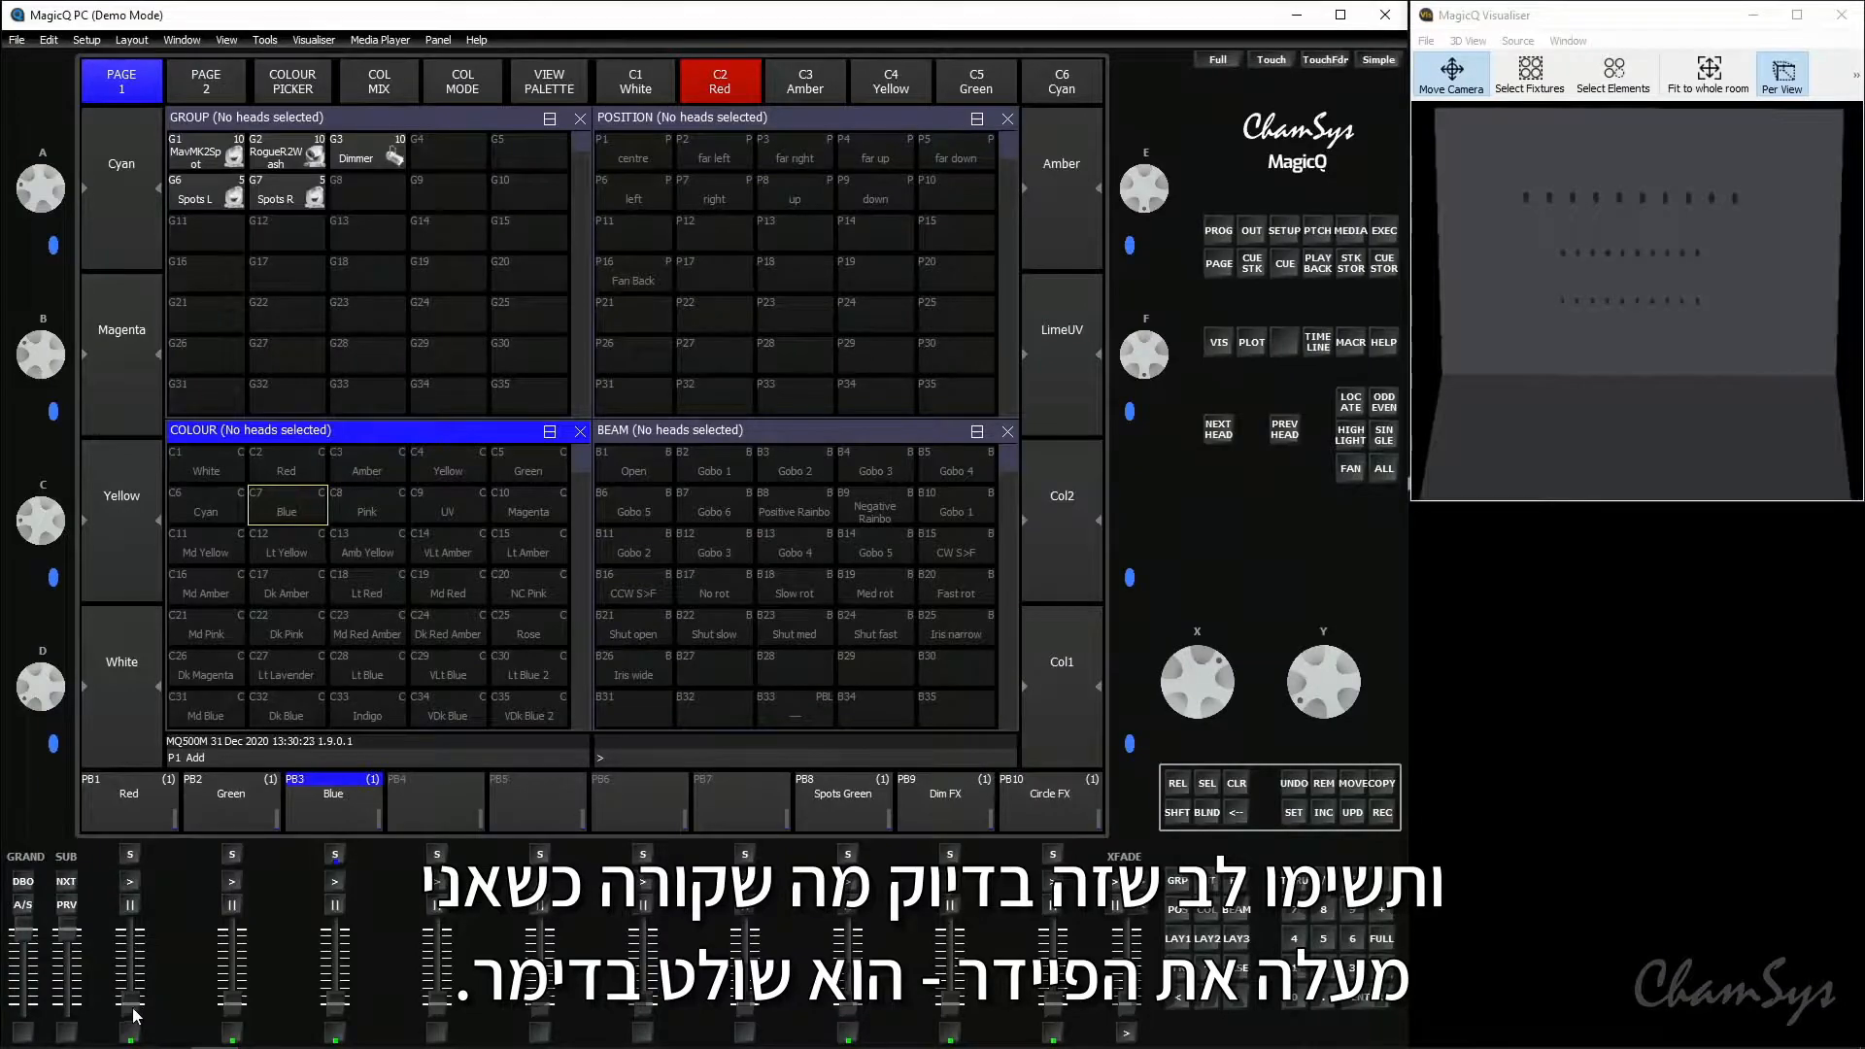
pyautogui.moveTo(133, 1015)
pyautogui.mouseDown()
pyautogui.moveTo(130, 932)
pyautogui.moveTo(129, 1029)
pyautogui.mouseUp()
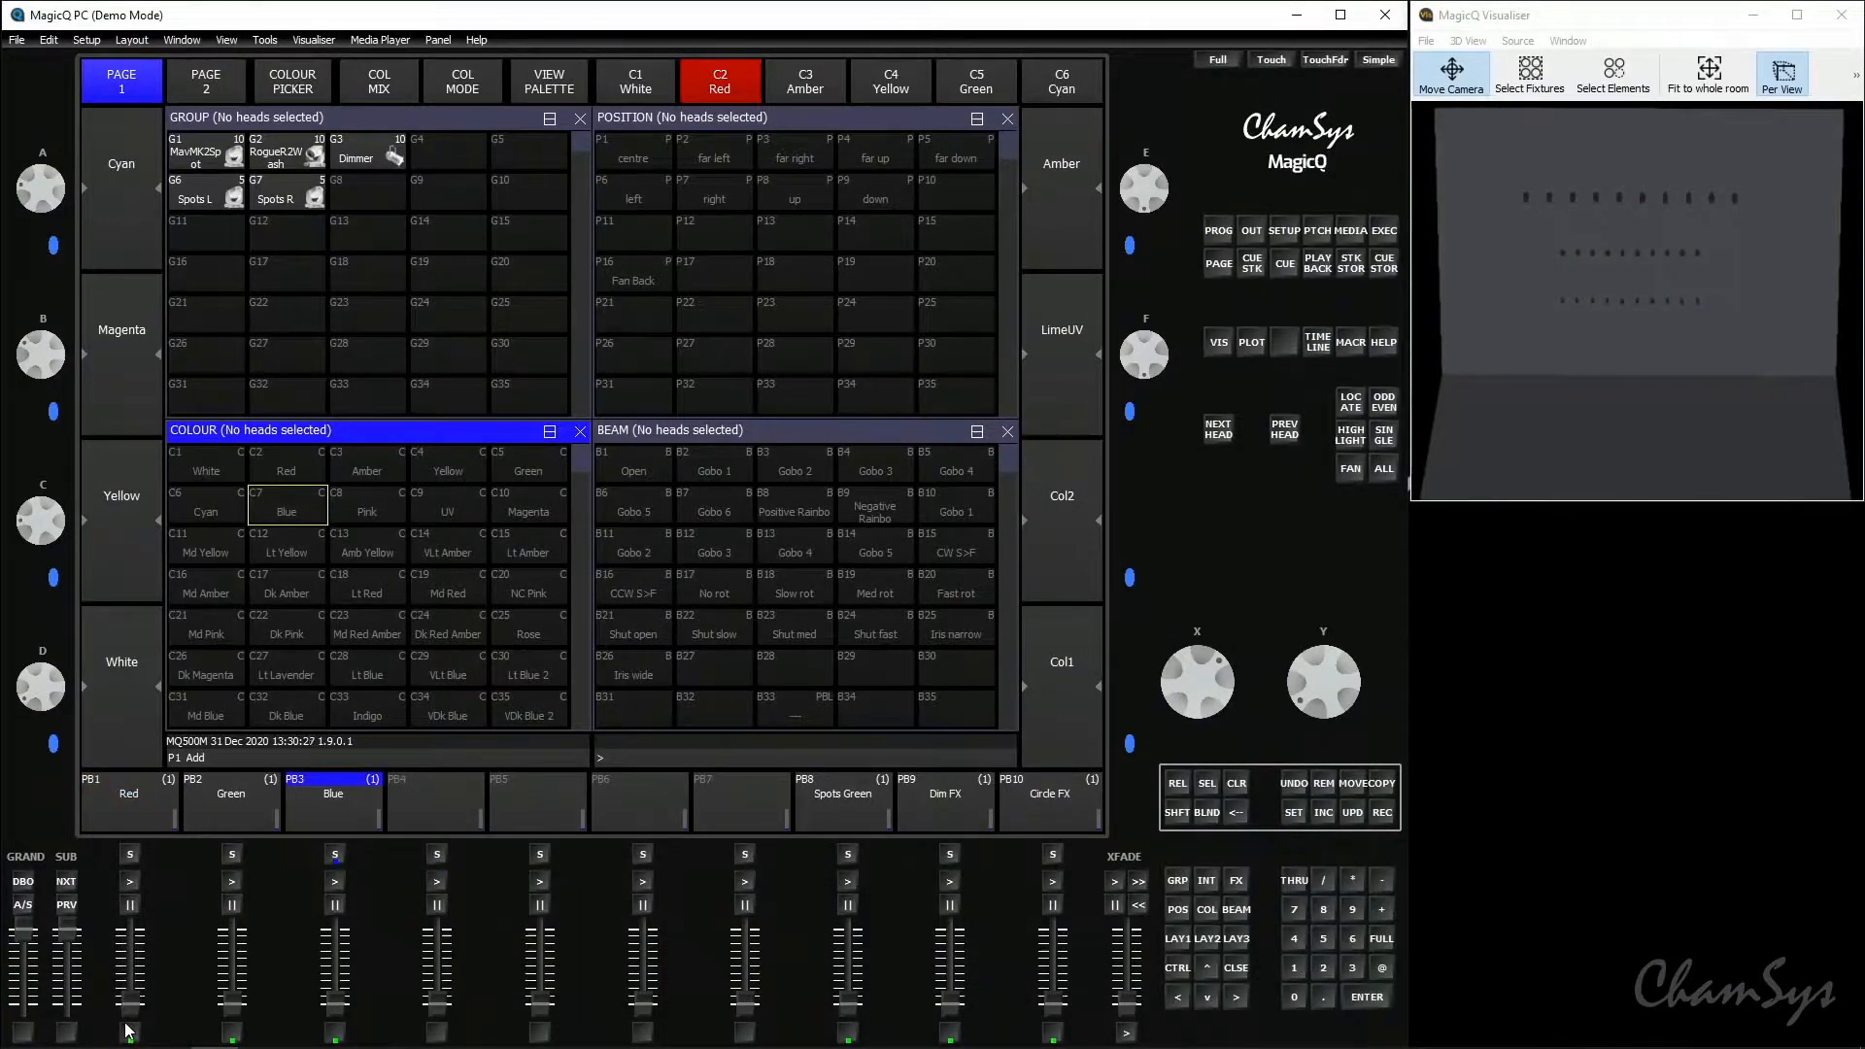
pyautogui.moveTo(233, 1015); pyautogui.dragTo(231, 1010)
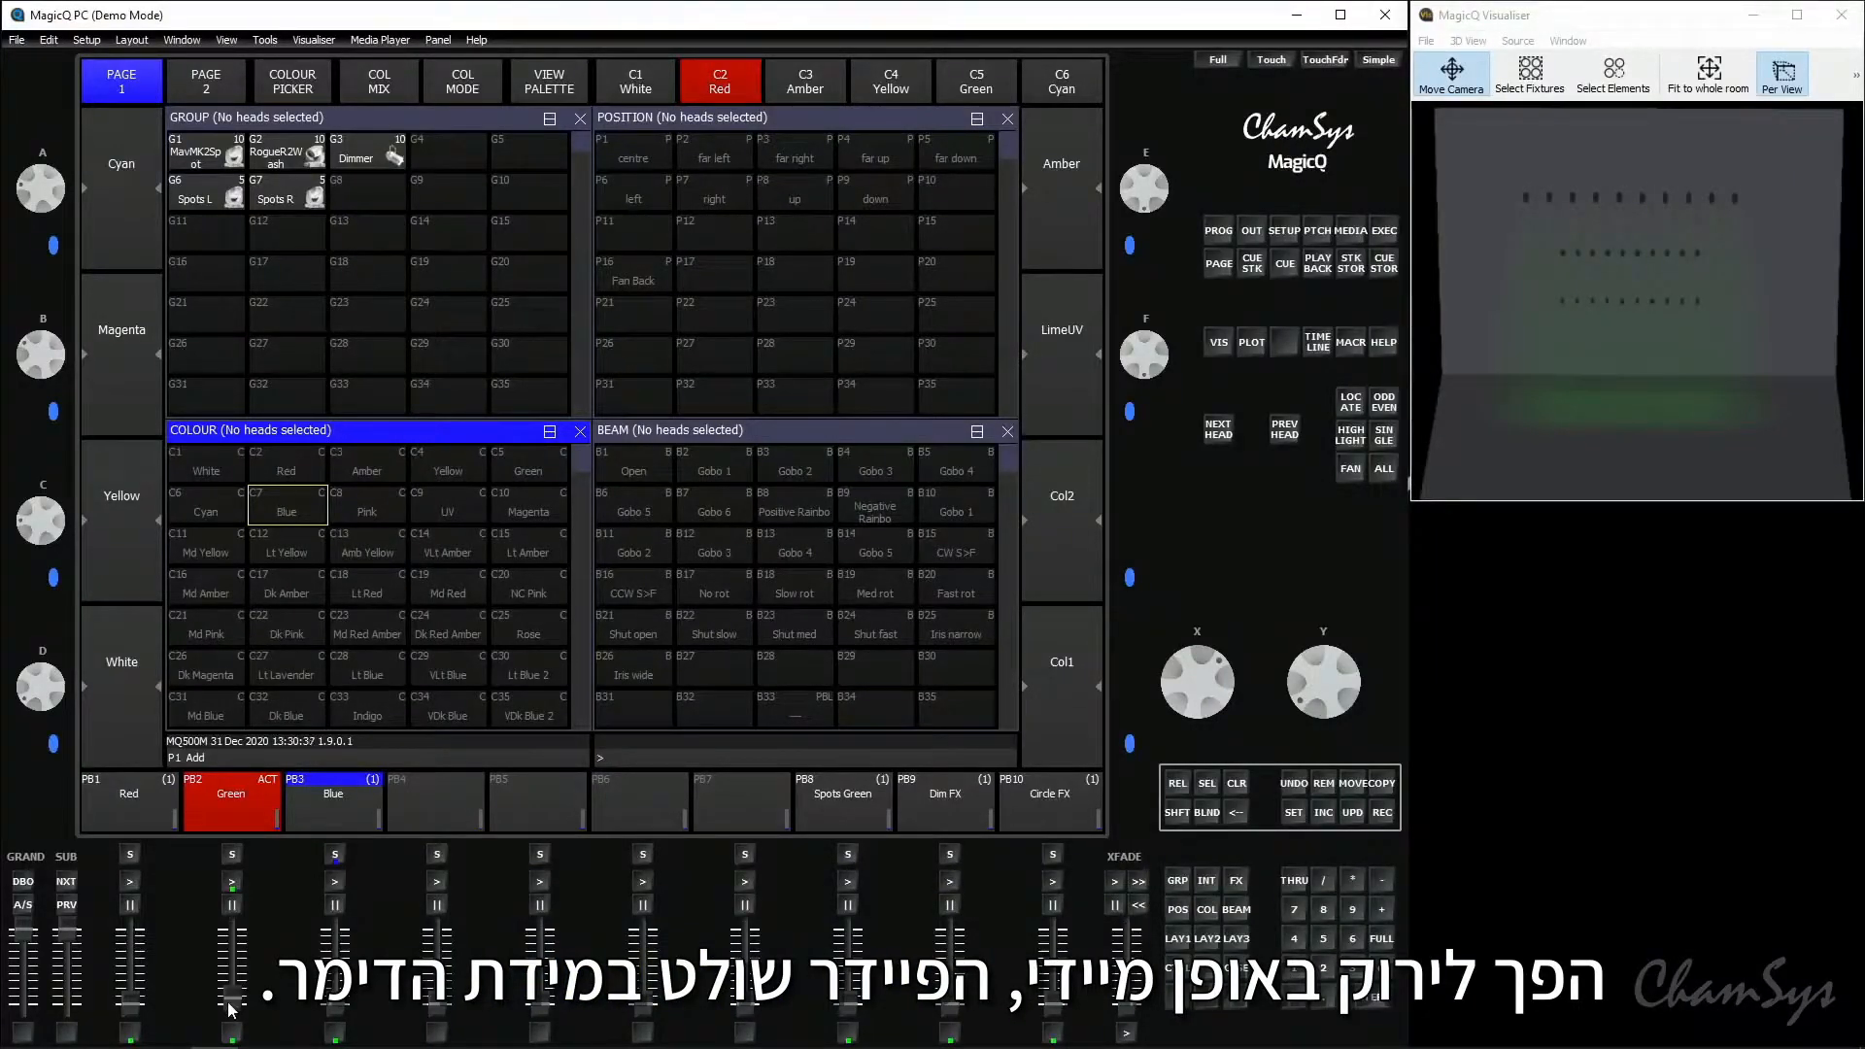
pyautogui.moveTo(232, 1007); pyautogui.dragTo(134, 935)
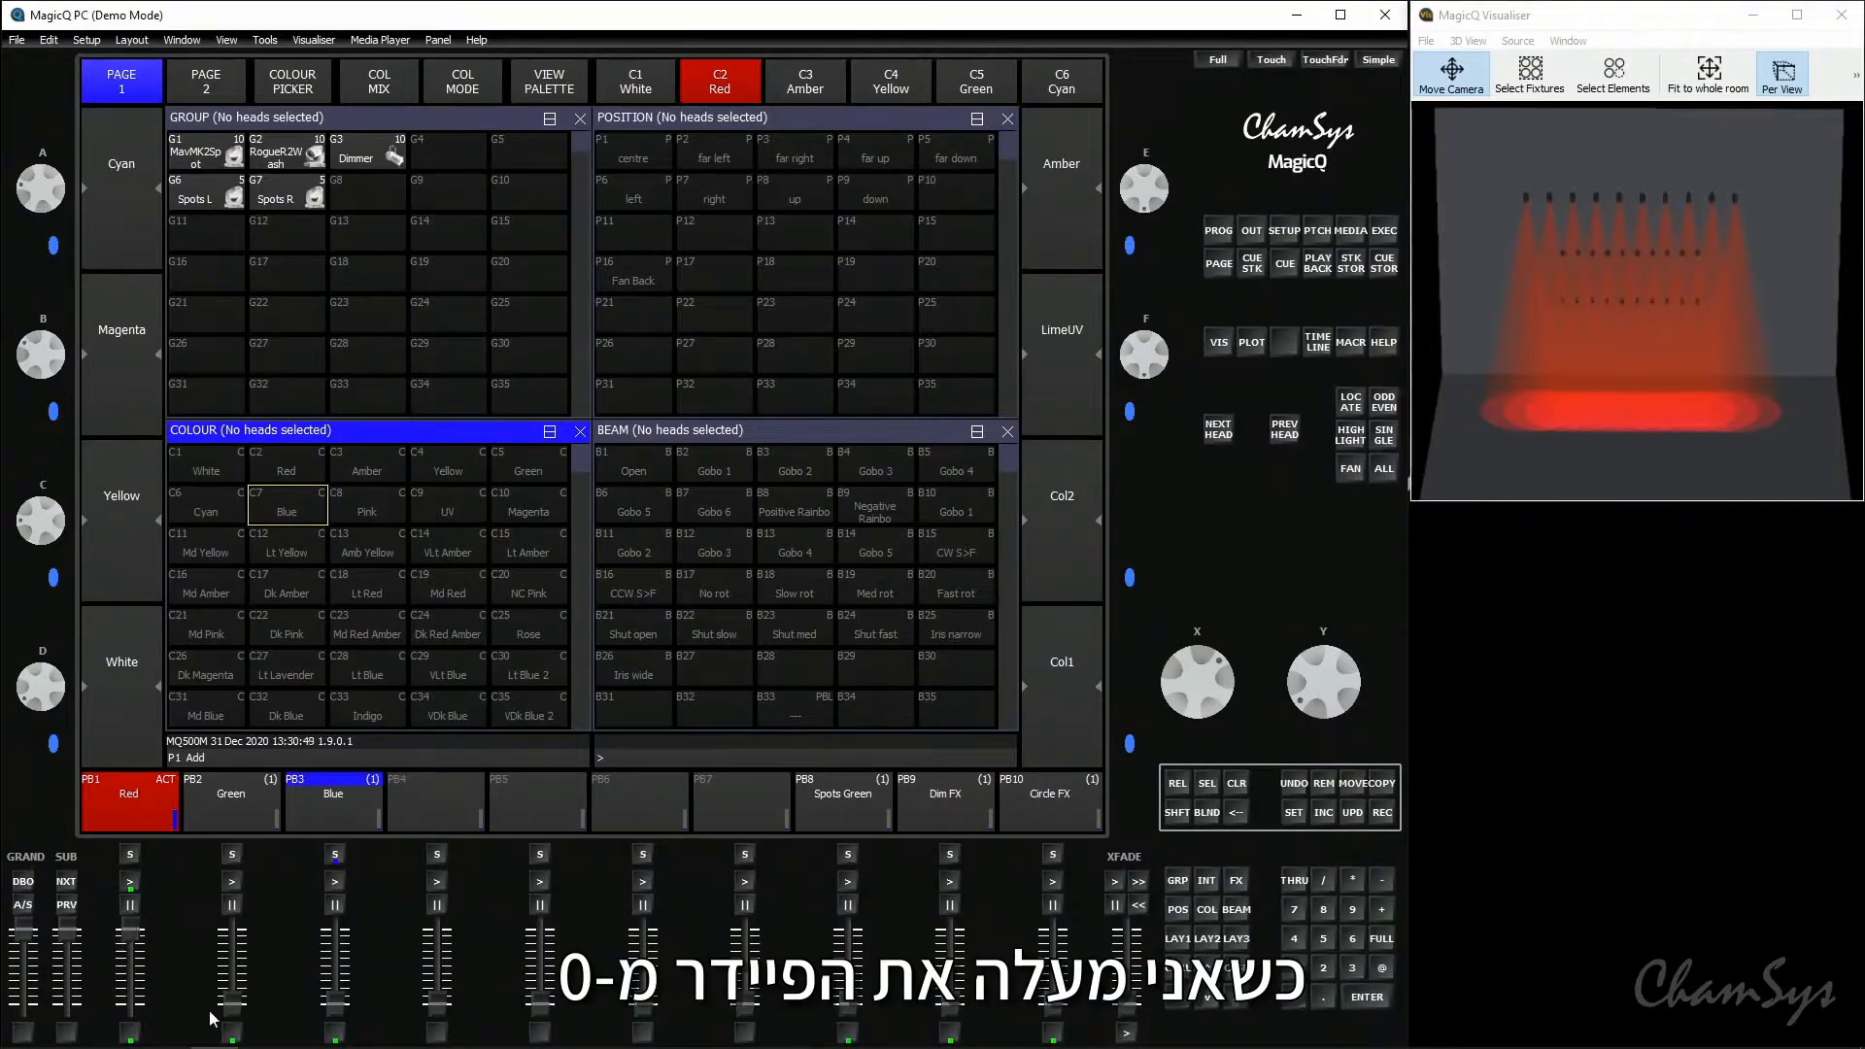
# - Raise the Green and Blue faders slightly over Red to check the colour changes, then release playbacks 2 and 3
pyautogui.moveTo(233, 1015); pyautogui.dragTo(234, 1010)
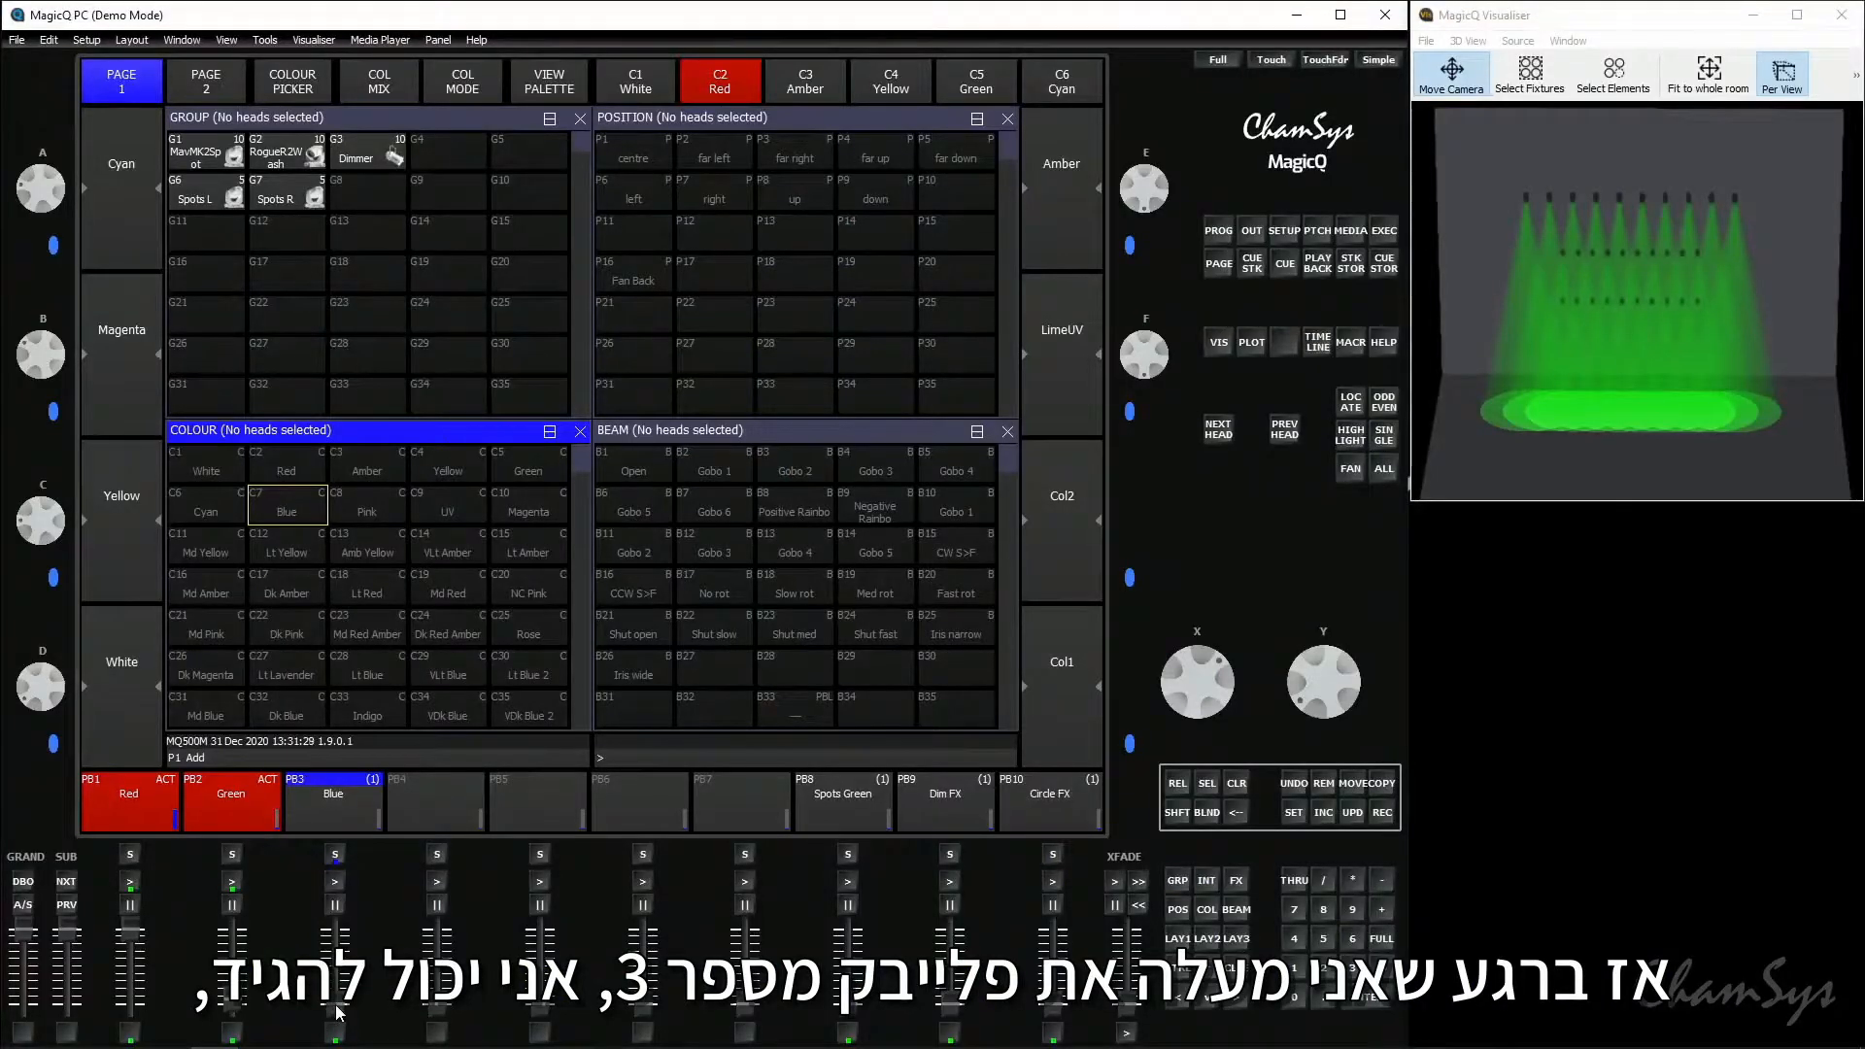
pyautogui.moveTo(338, 1013); pyautogui.dragTo(340, 1003)
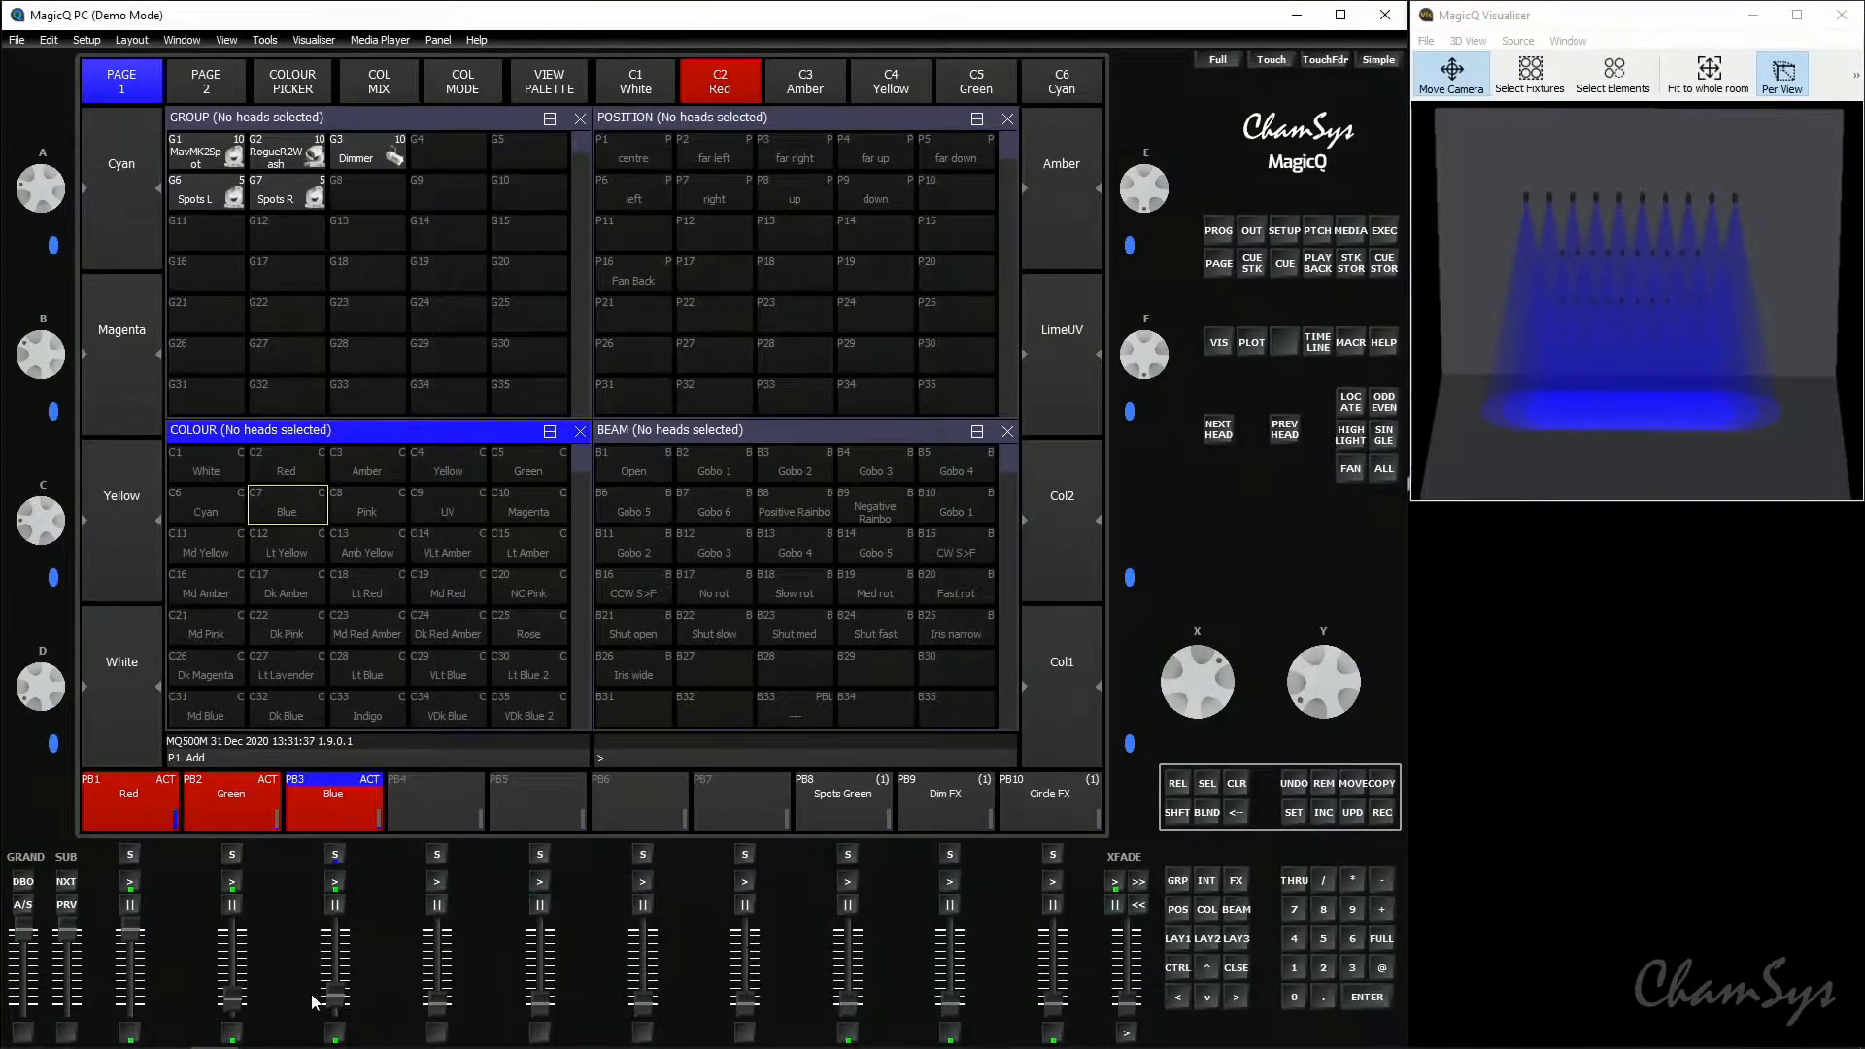
pyautogui.moveTo(232, 1004)
pyautogui.mouseDown()
pyautogui.moveTo(231, 1030)
pyautogui.moveTo(231, 1005)
pyautogui.mouseUp()
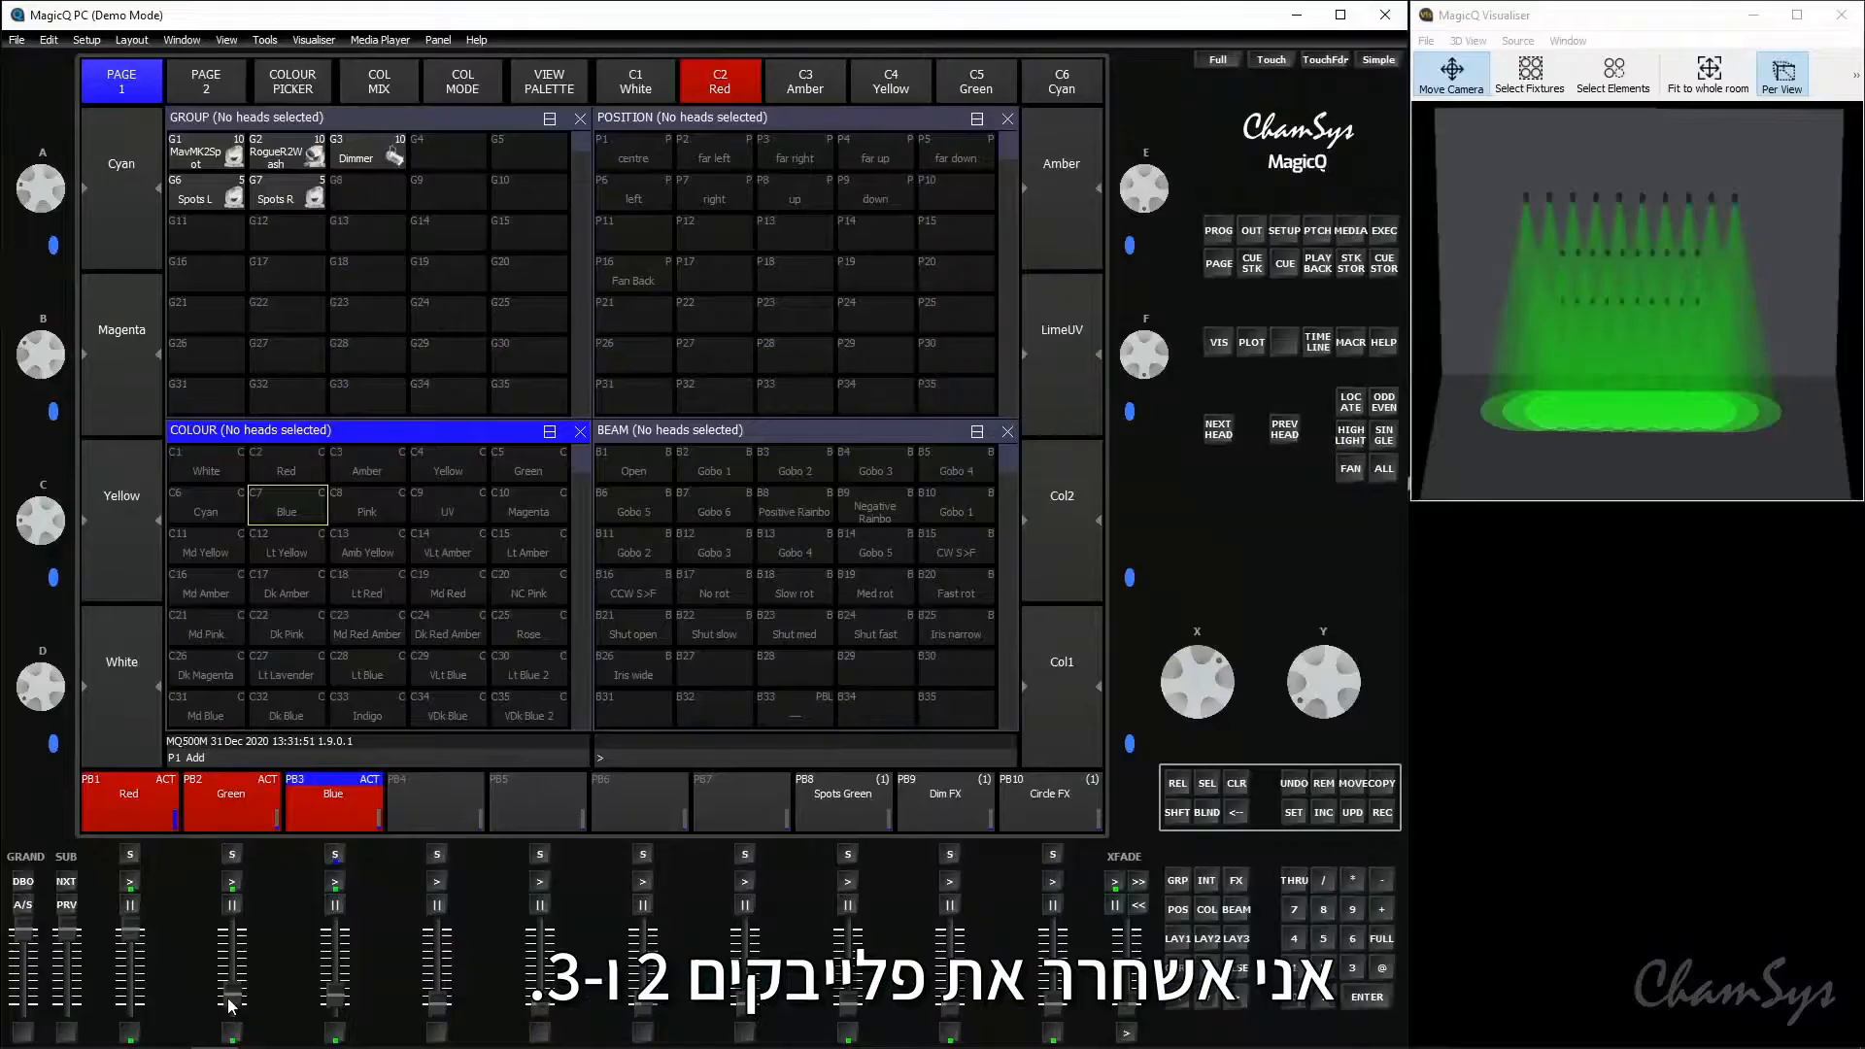
pyautogui.moveTo(234, 981); pyautogui.dragTo(334, 1031)
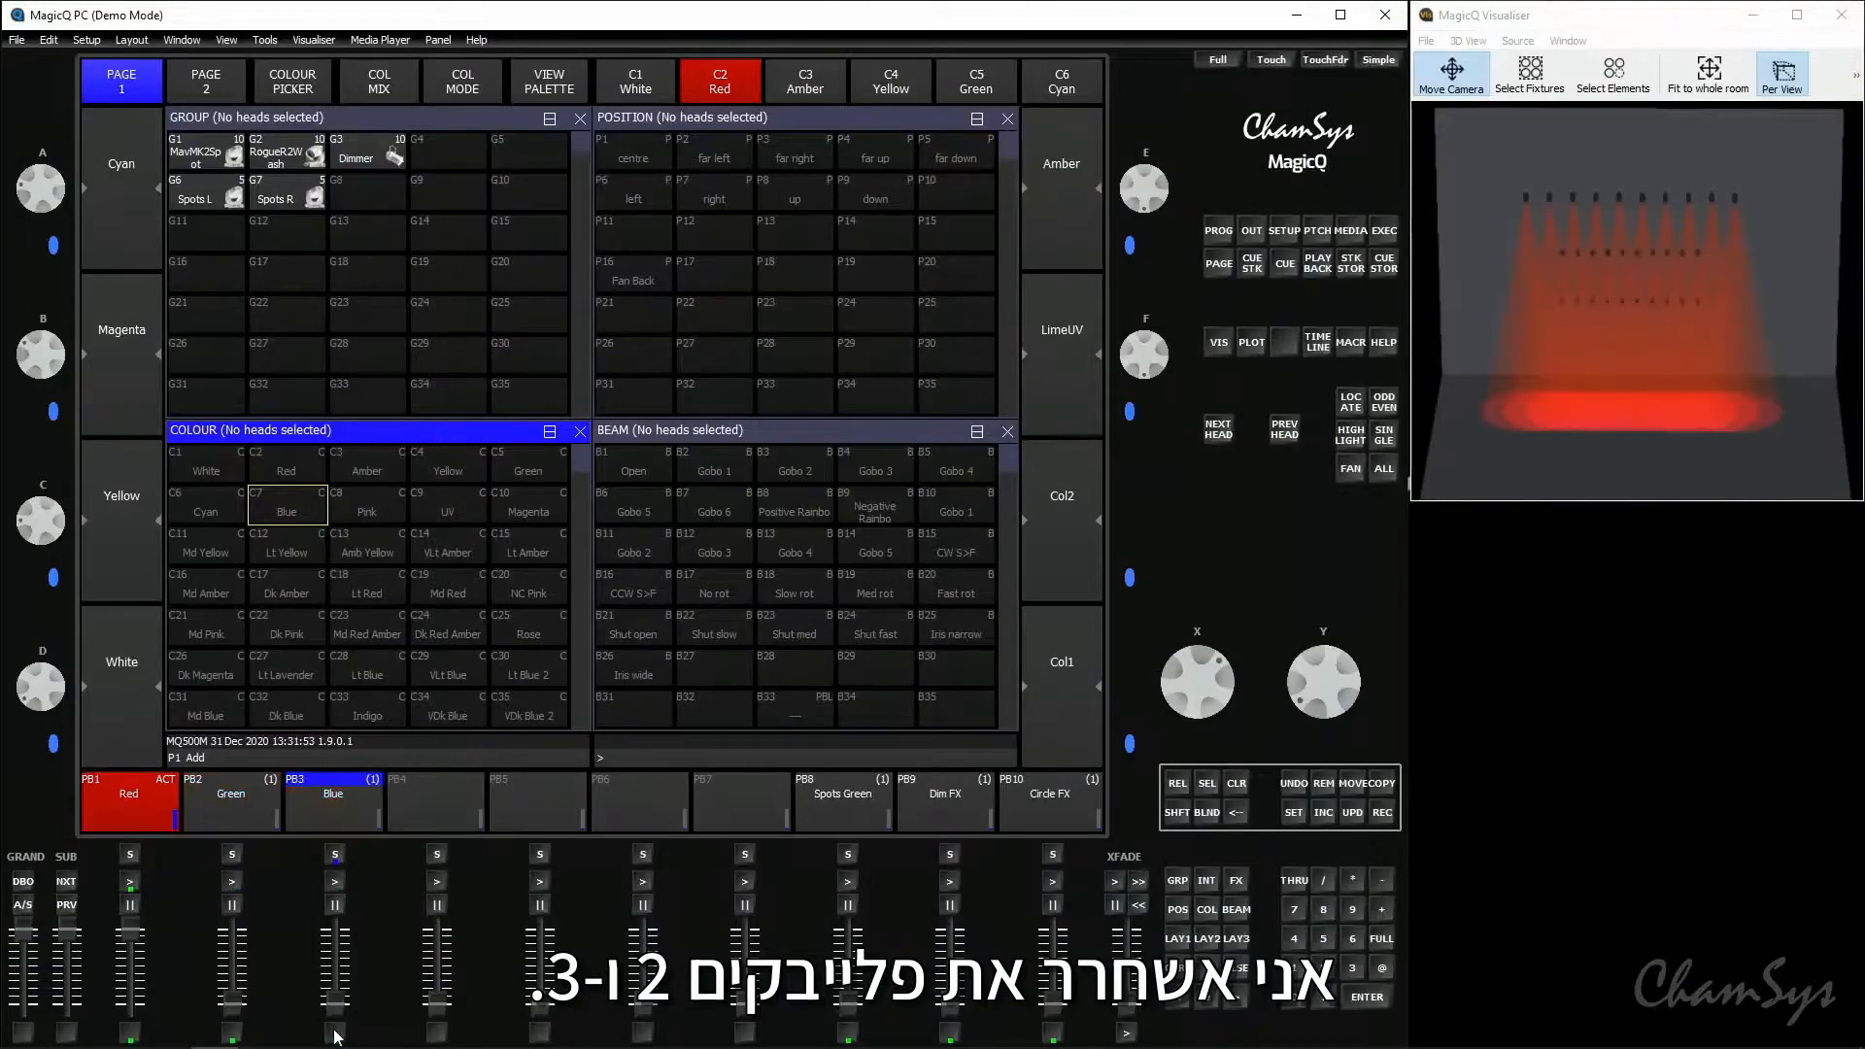
# - Set the cue stack option "Fader controls LTP (IPCB) chans" to Yes for playbacks 2 and 3
pyautogui.tripleClick(232, 855)
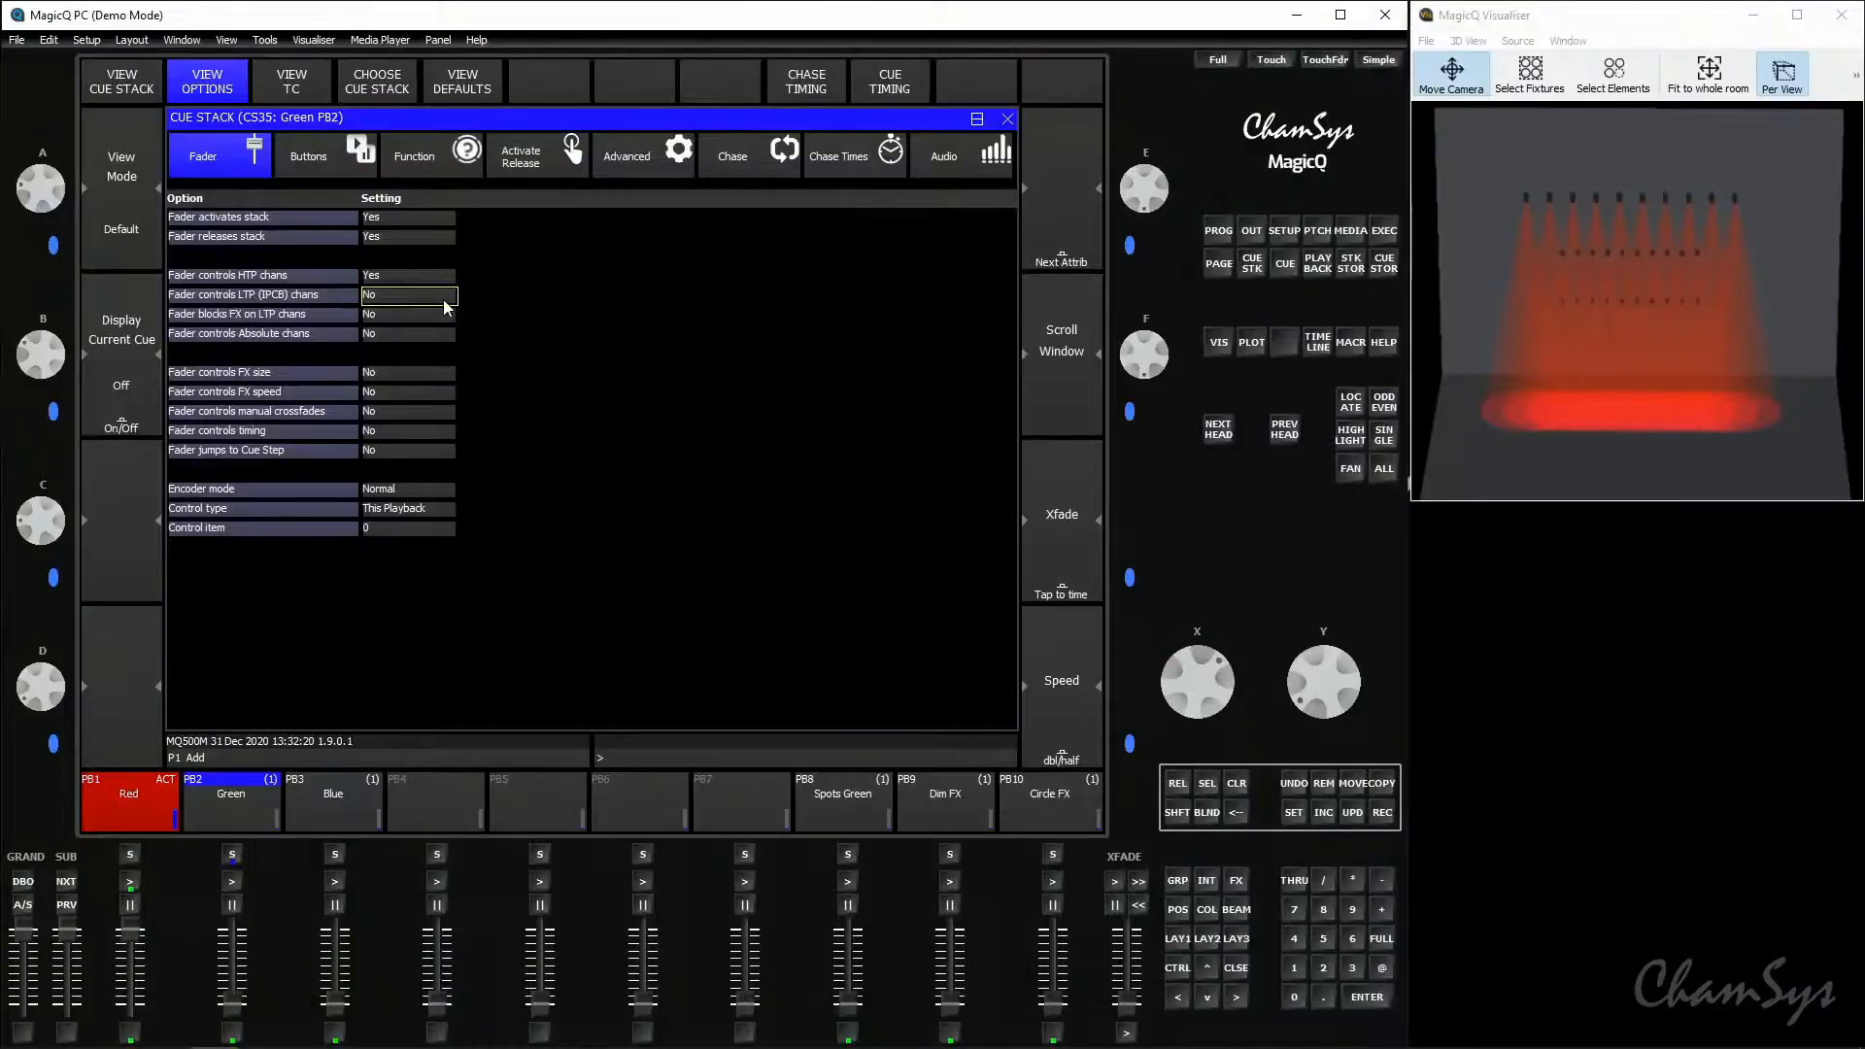
pyautogui.doubleClick(444, 299)
pyautogui.click(618, 208)
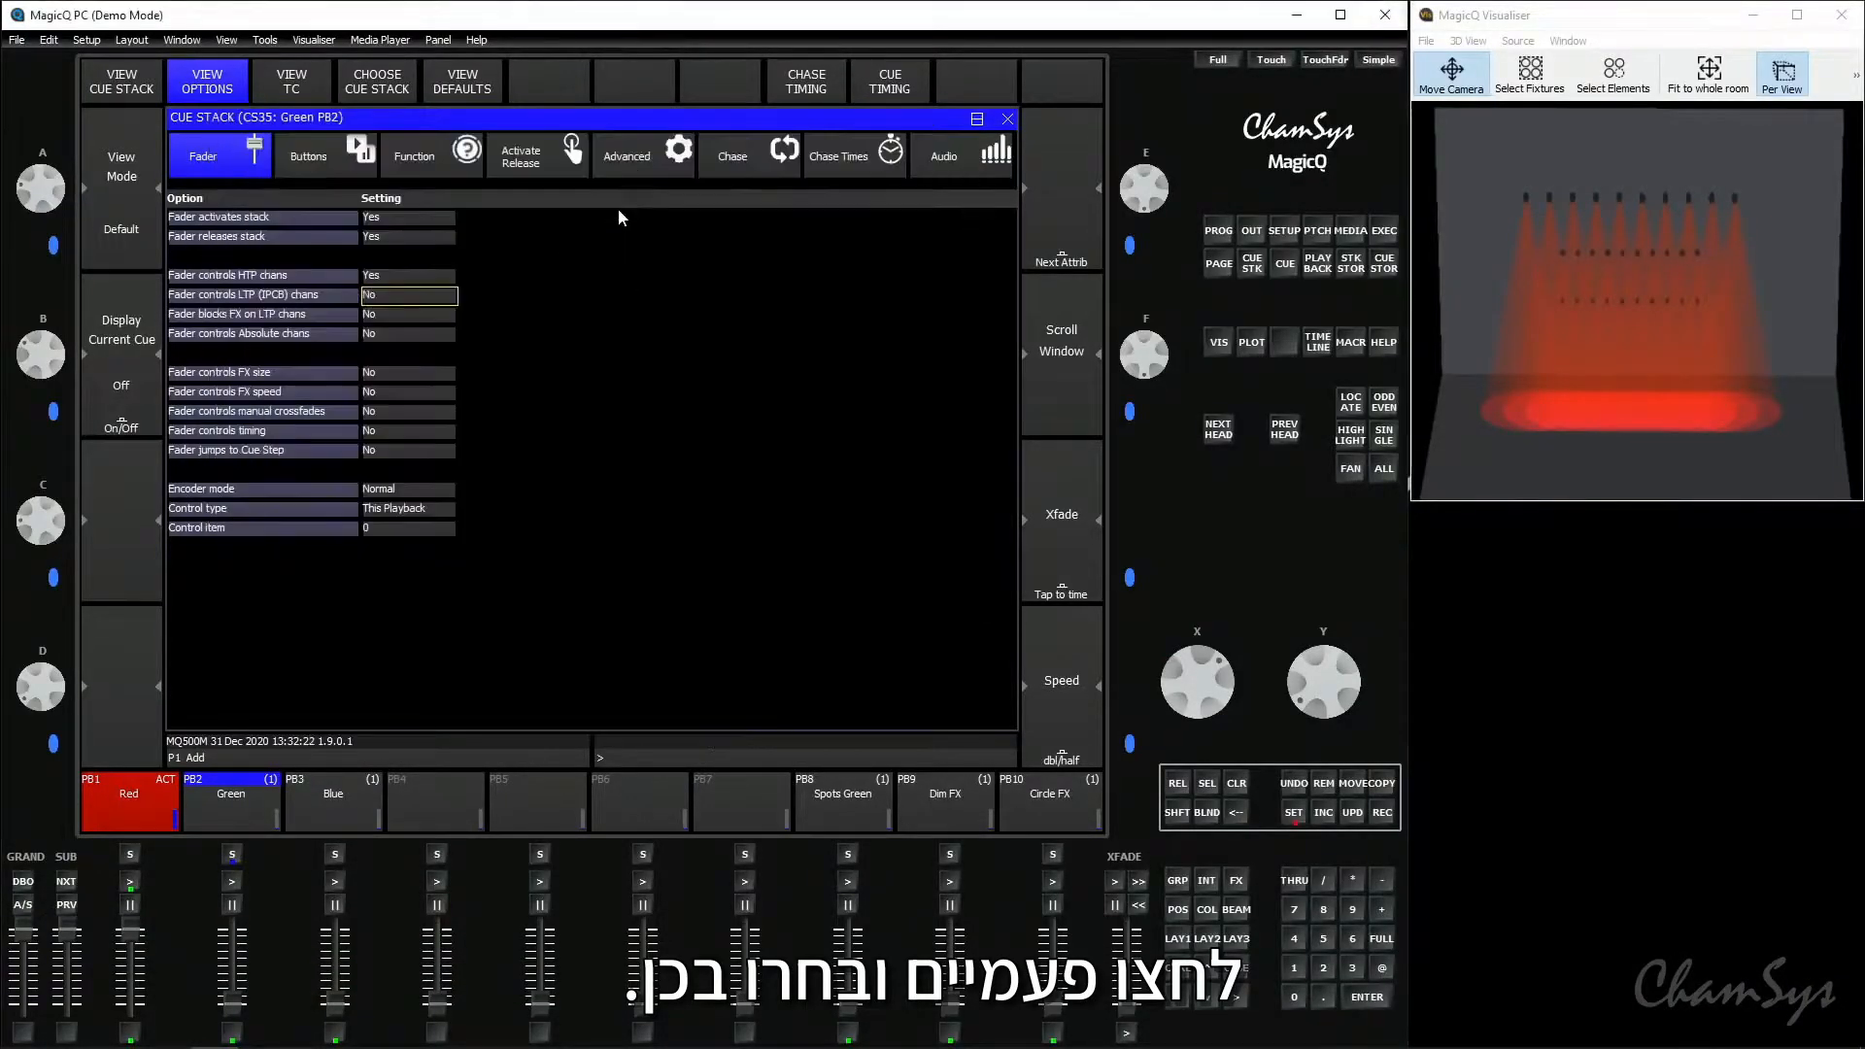
pyautogui.click(356, 808)
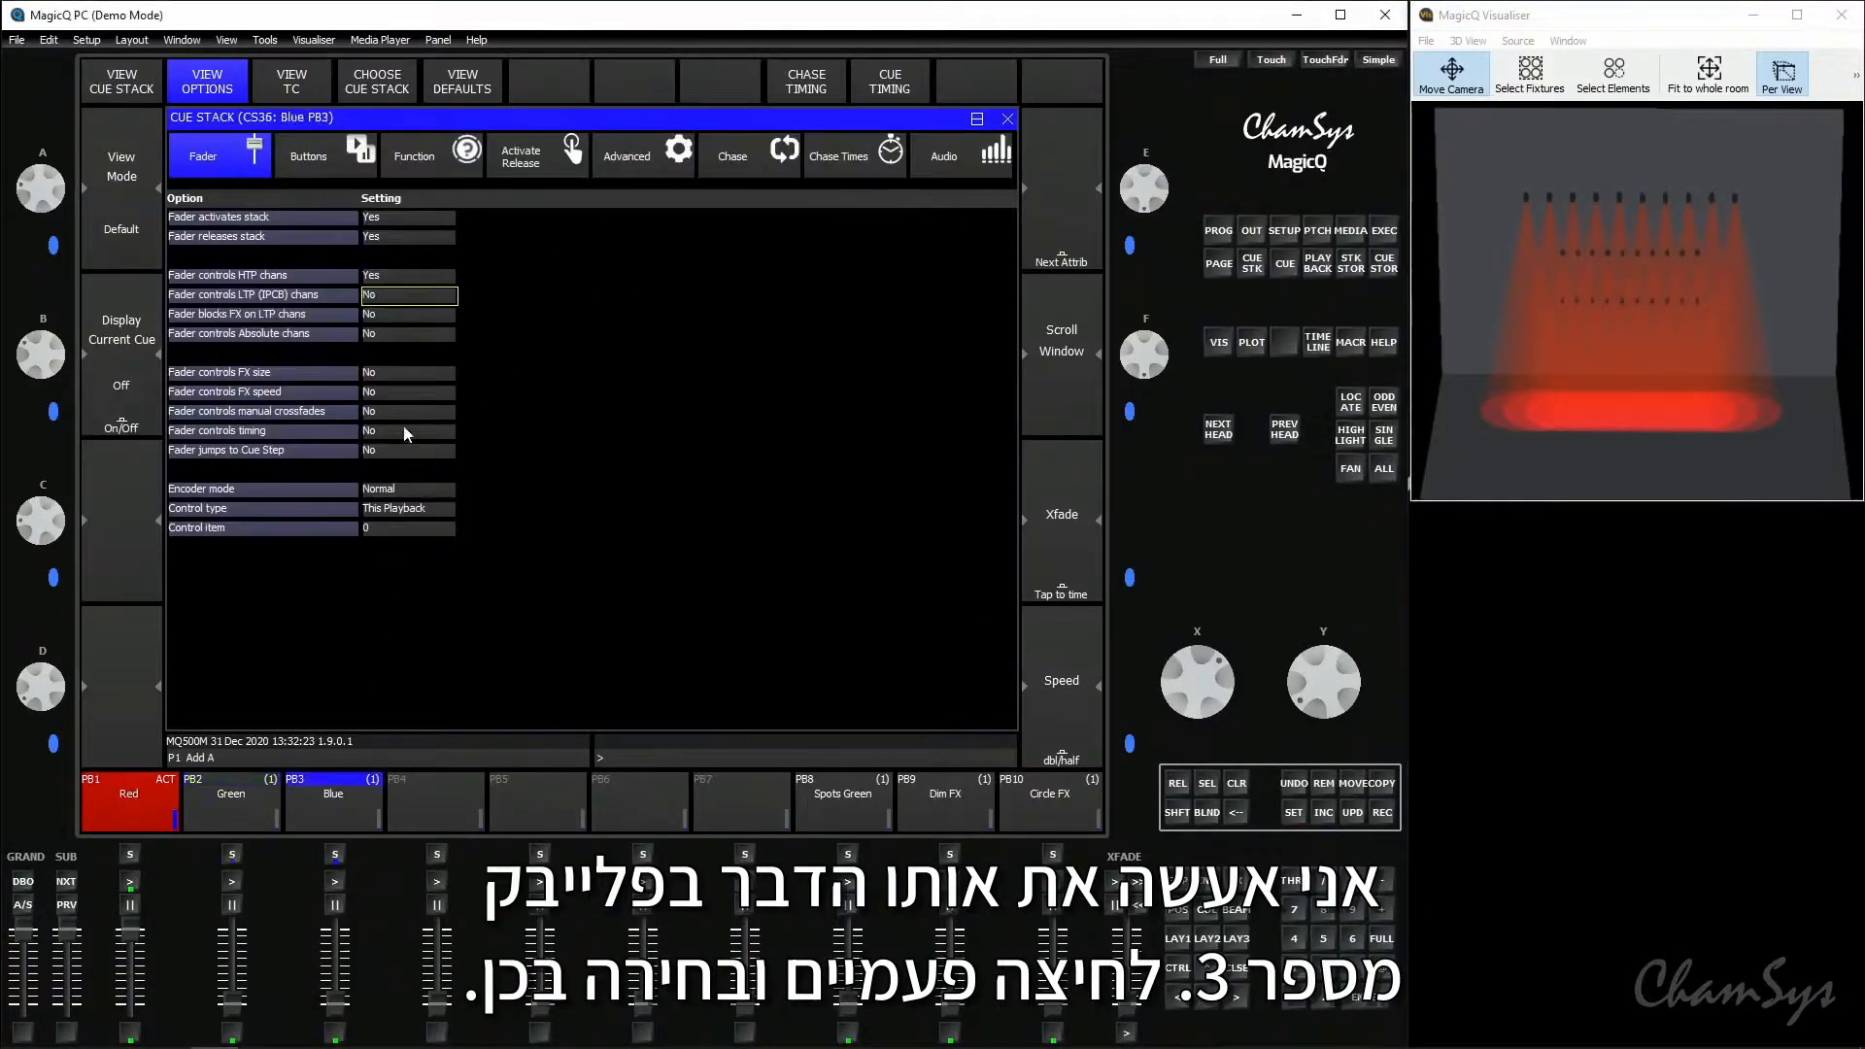
pyautogui.doubleClick(410, 297)
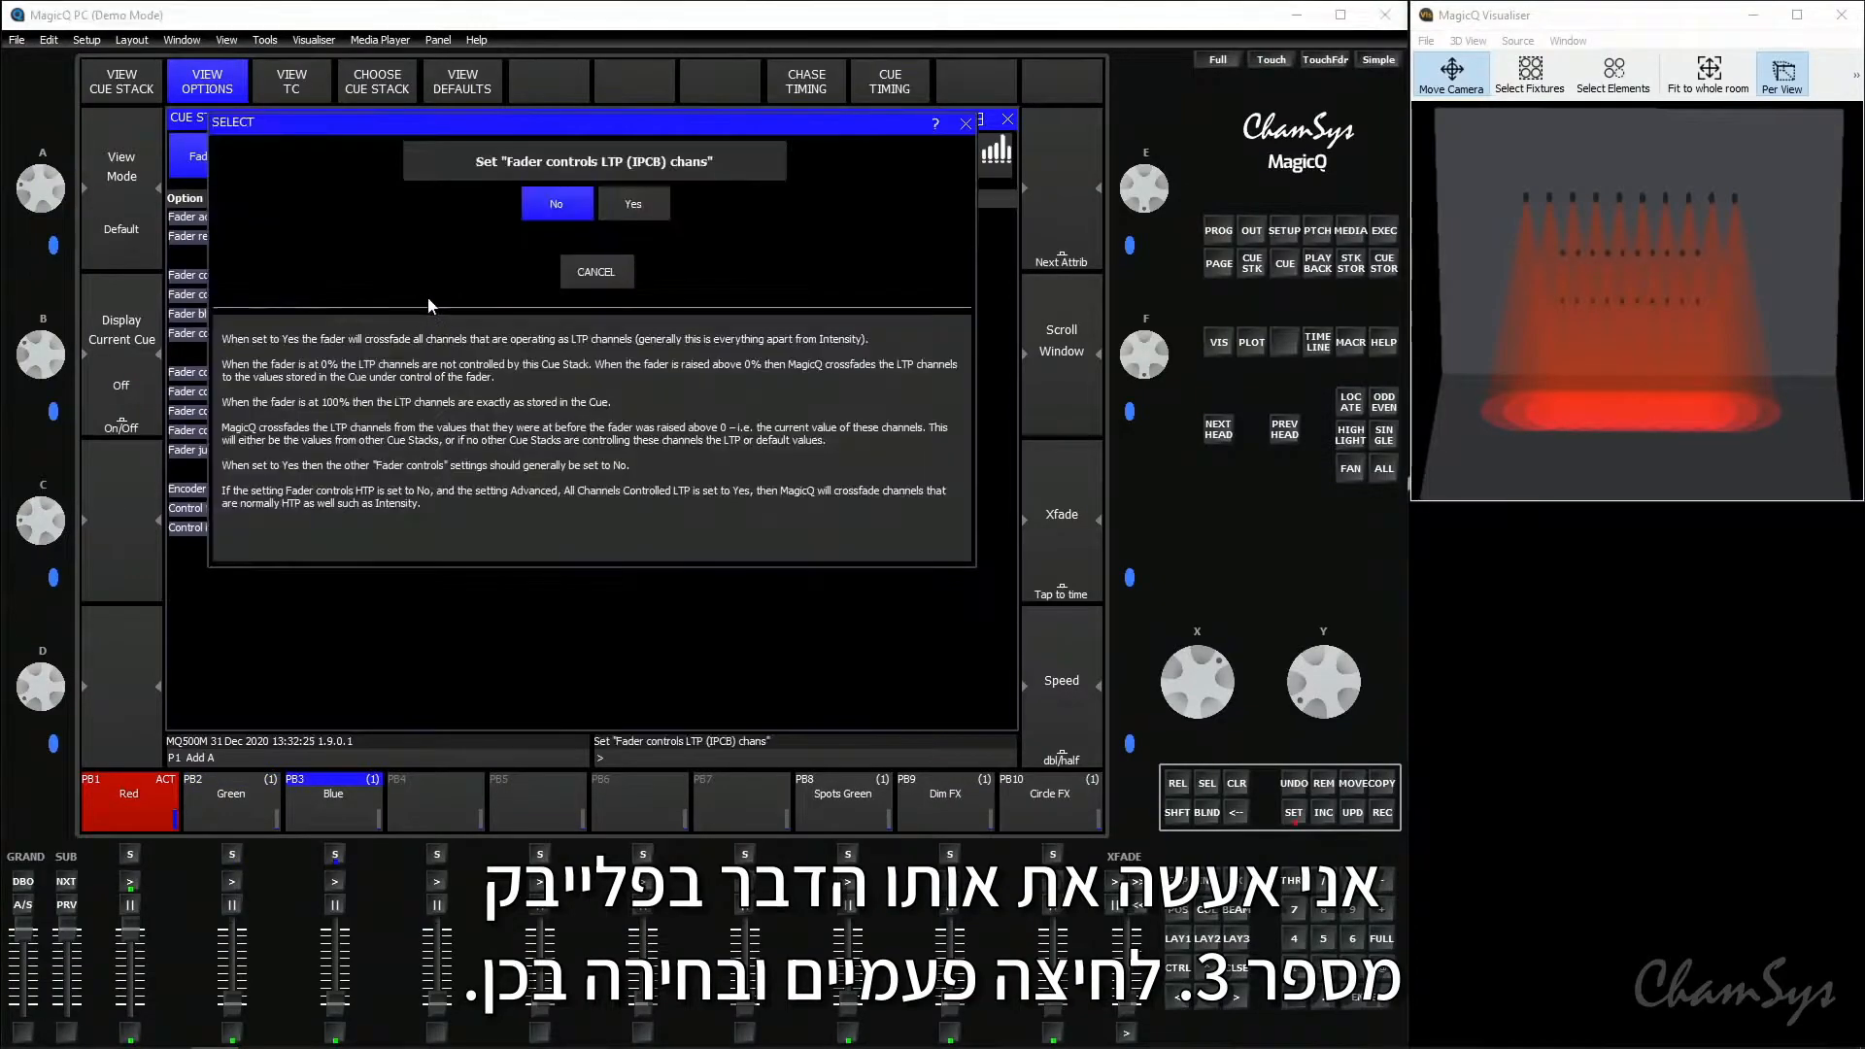
pyautogui.click(633, 215)
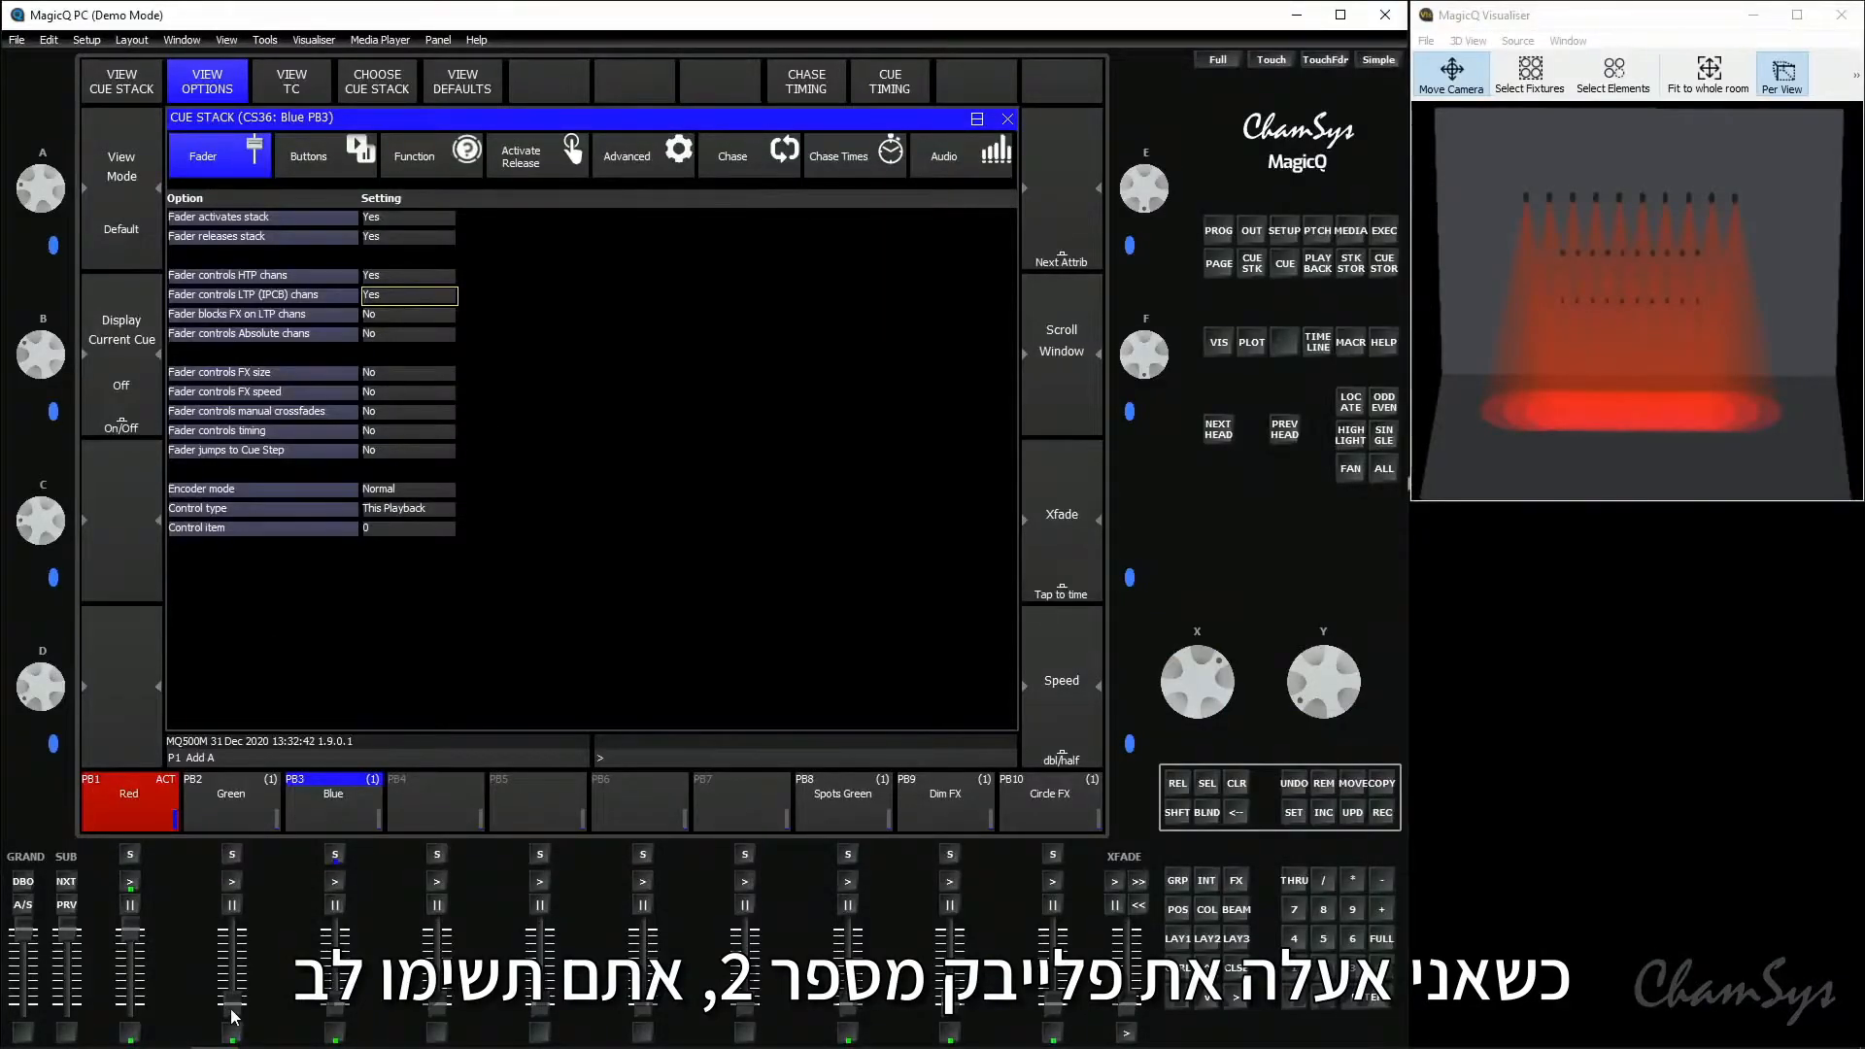
# - Test the colour crossfades by raising the Green and Blue faders to full over Red, then lower all three playbacks
pyautogui.moveTo(233, 1016); pyautogui.dragTo(224, 942)
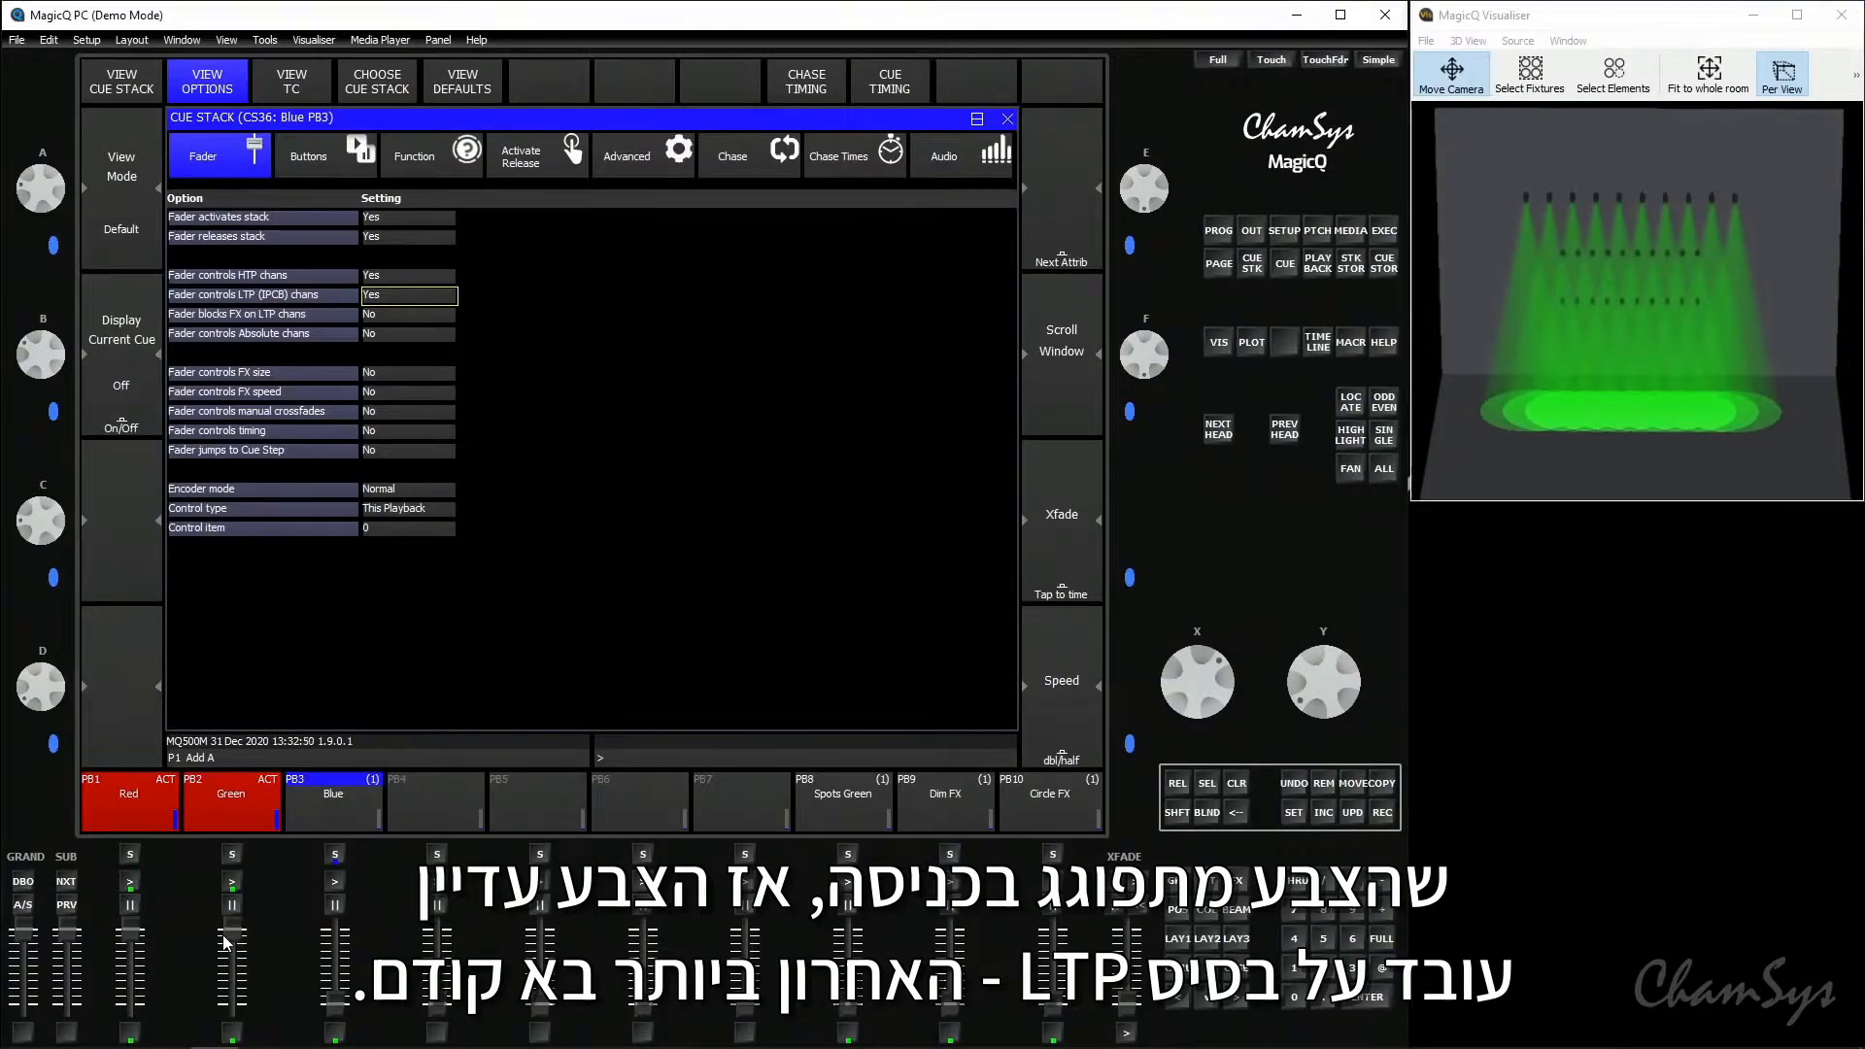
pyautogui.moveTo(338, 1018); pyautogui.dragTo(245, 941)
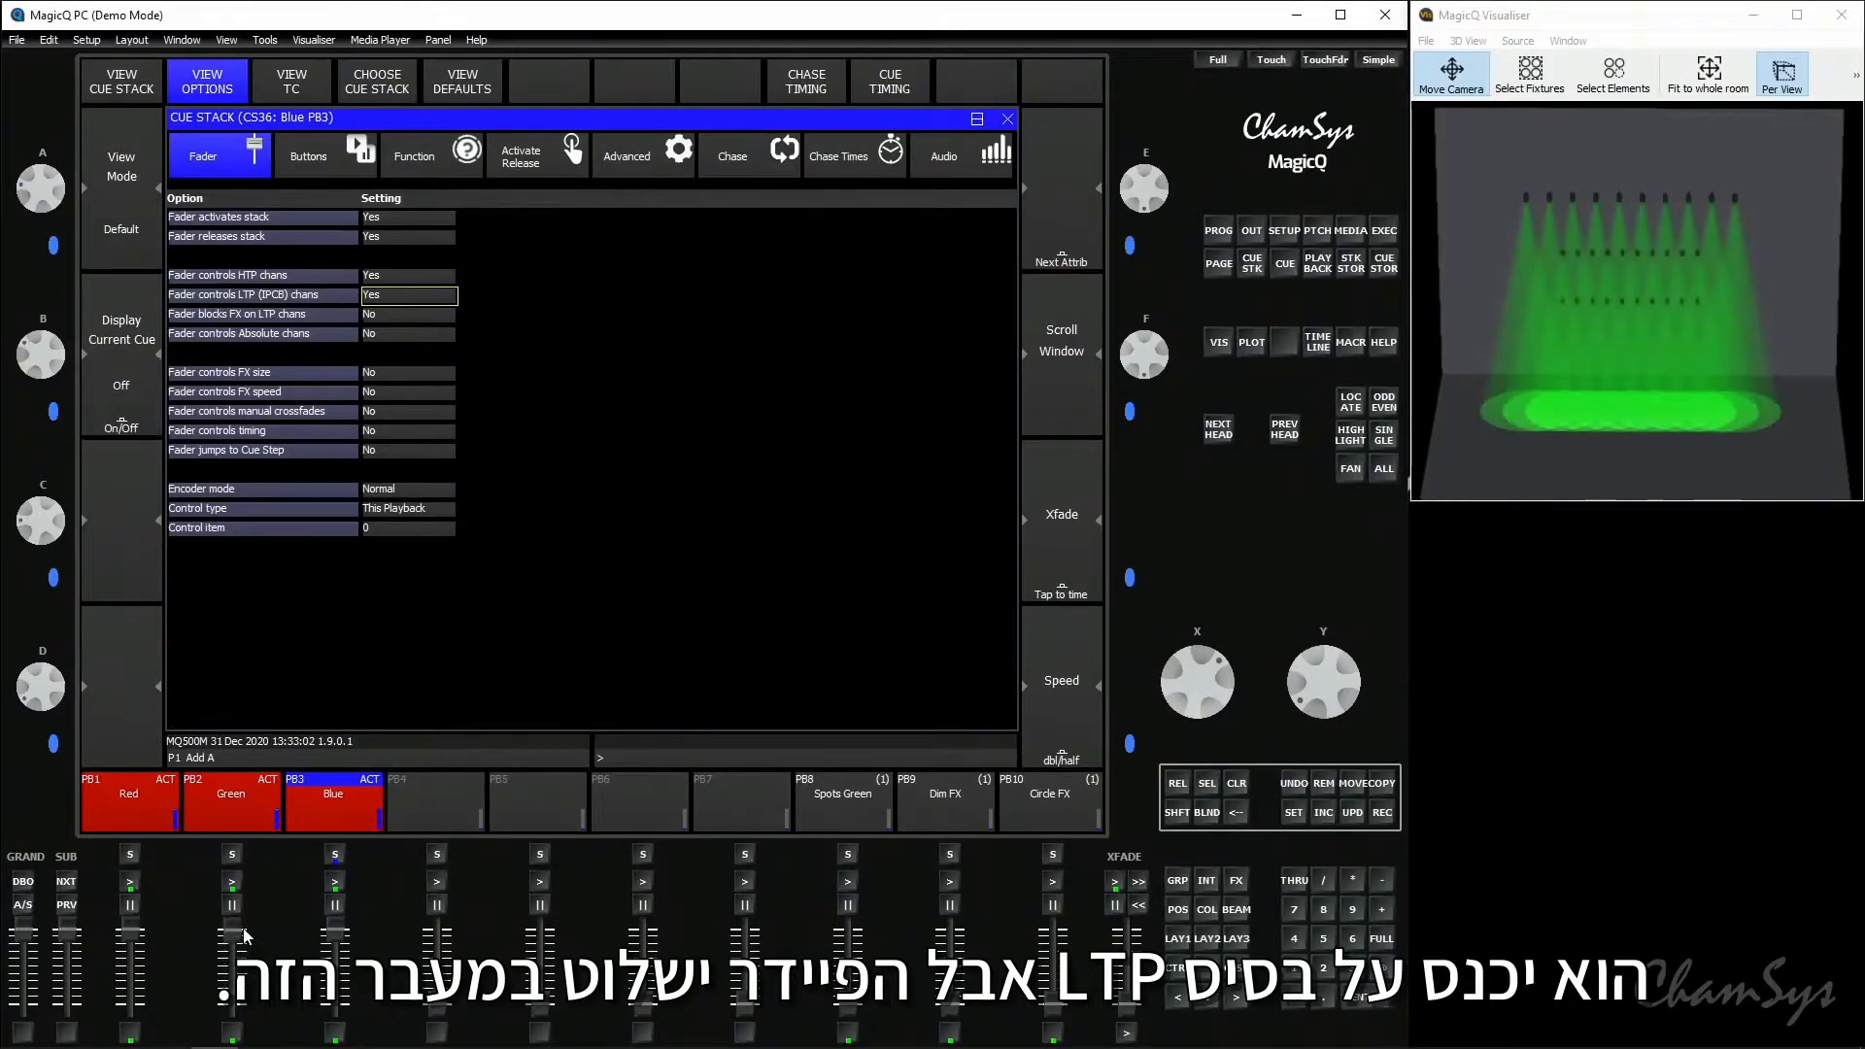
pyautogui.moveTo(242, 932); pyautogui.dragTo(131, 1015)
pyautogui.moveTo(335, 931); pyautogui.dragTo(352, 1044)
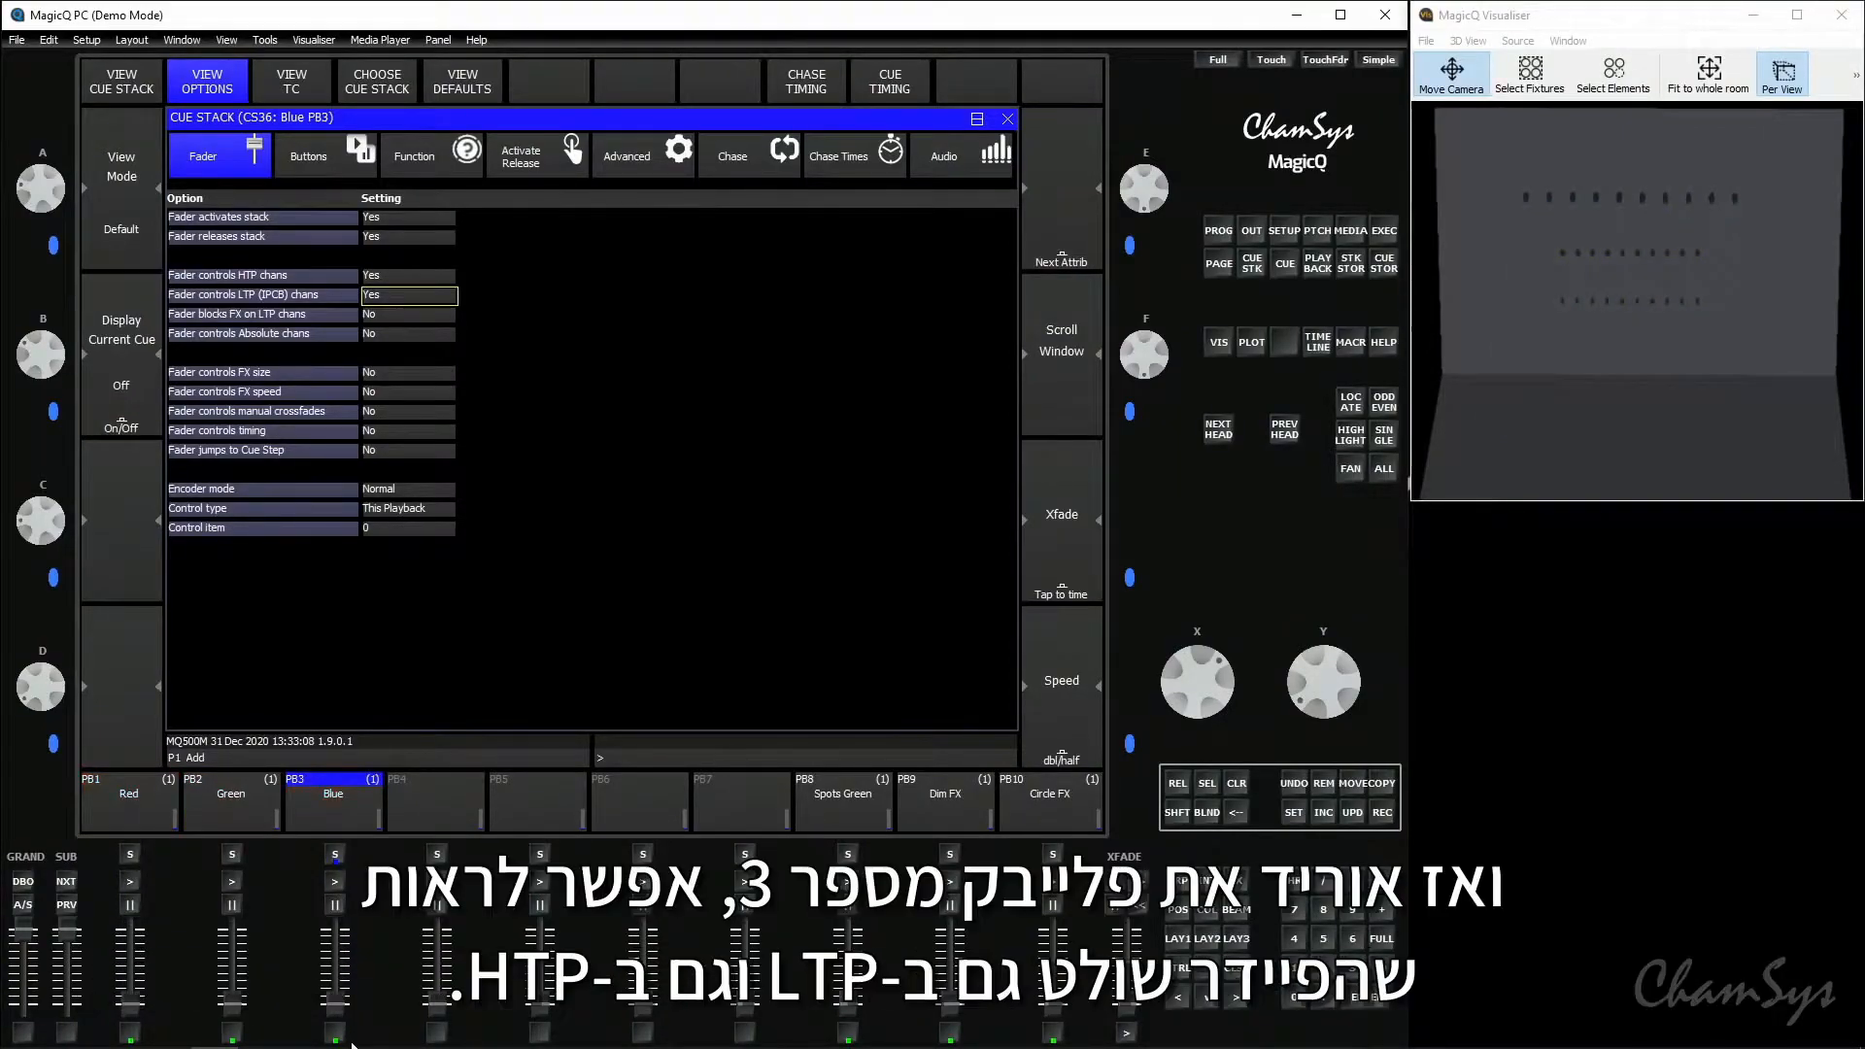
pyautogui.moveTo(340, 1017); pyautogui.dragTo(337, 934)
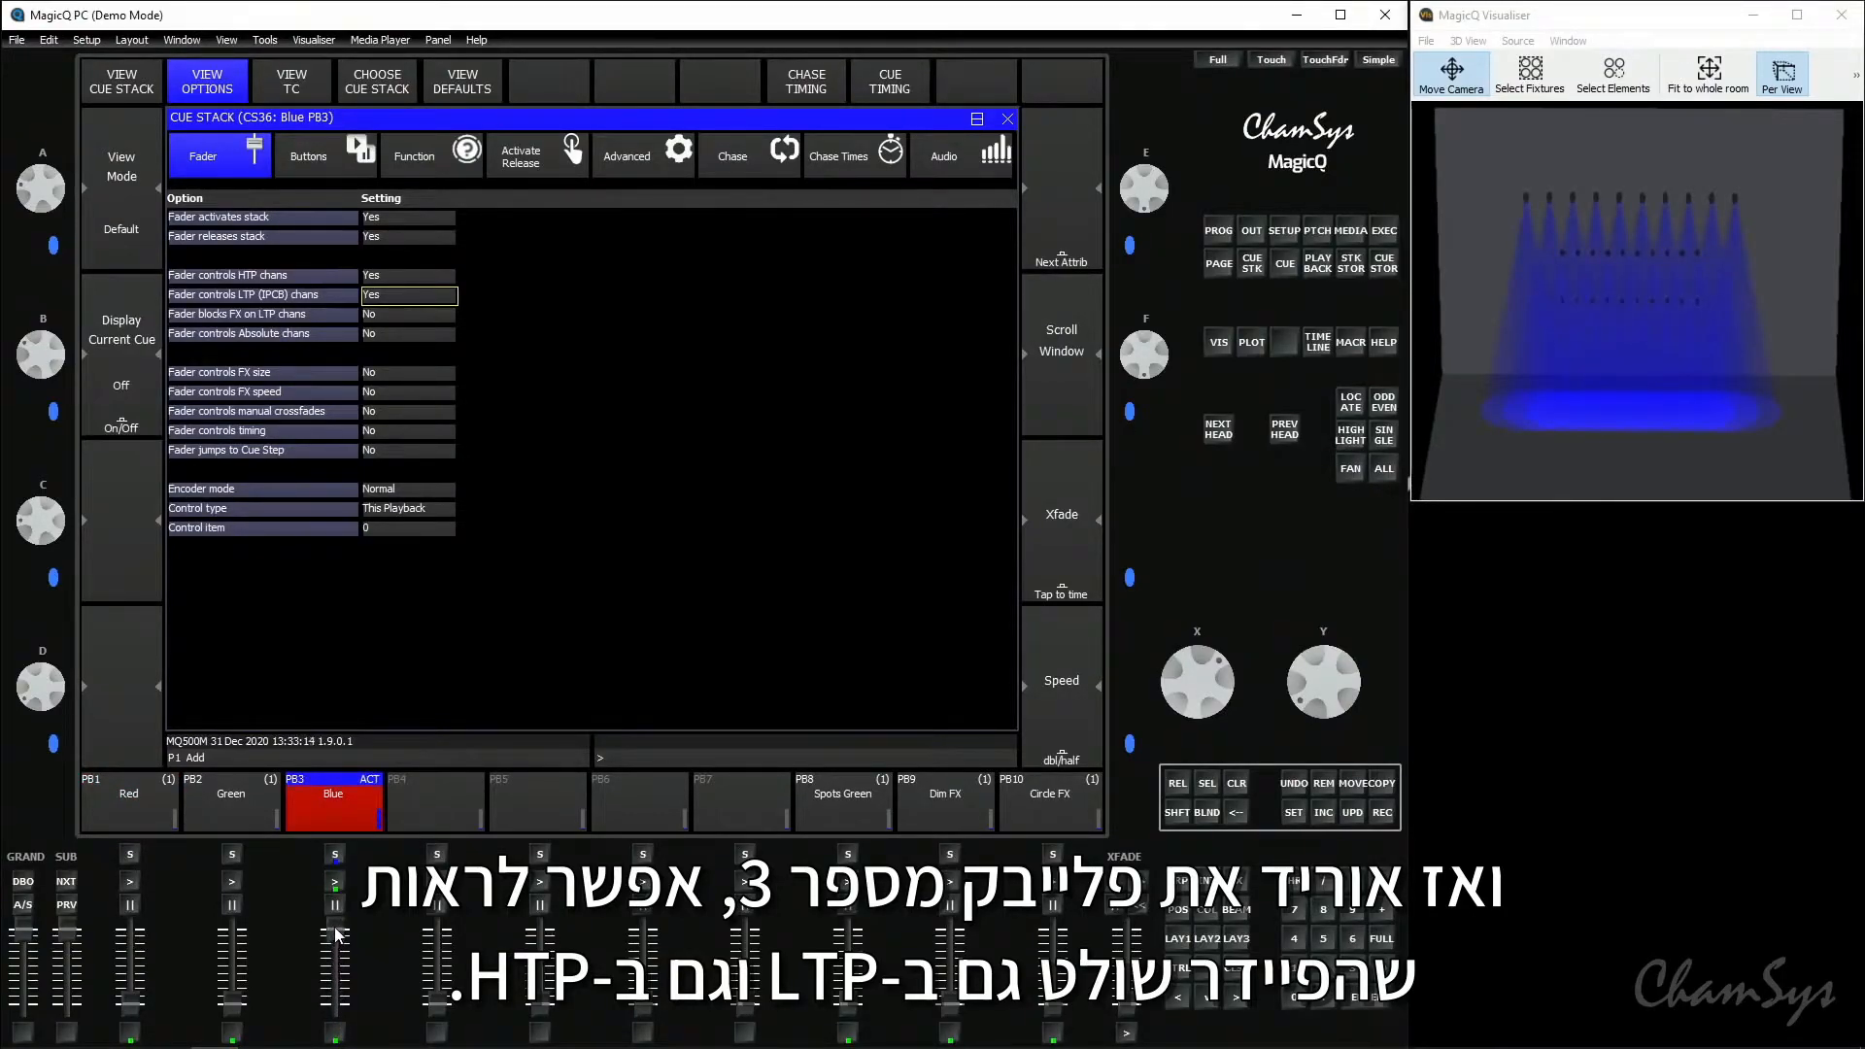
pyautogui.moveTo(337, 934); pyautogui.dragTo(345, 1034)
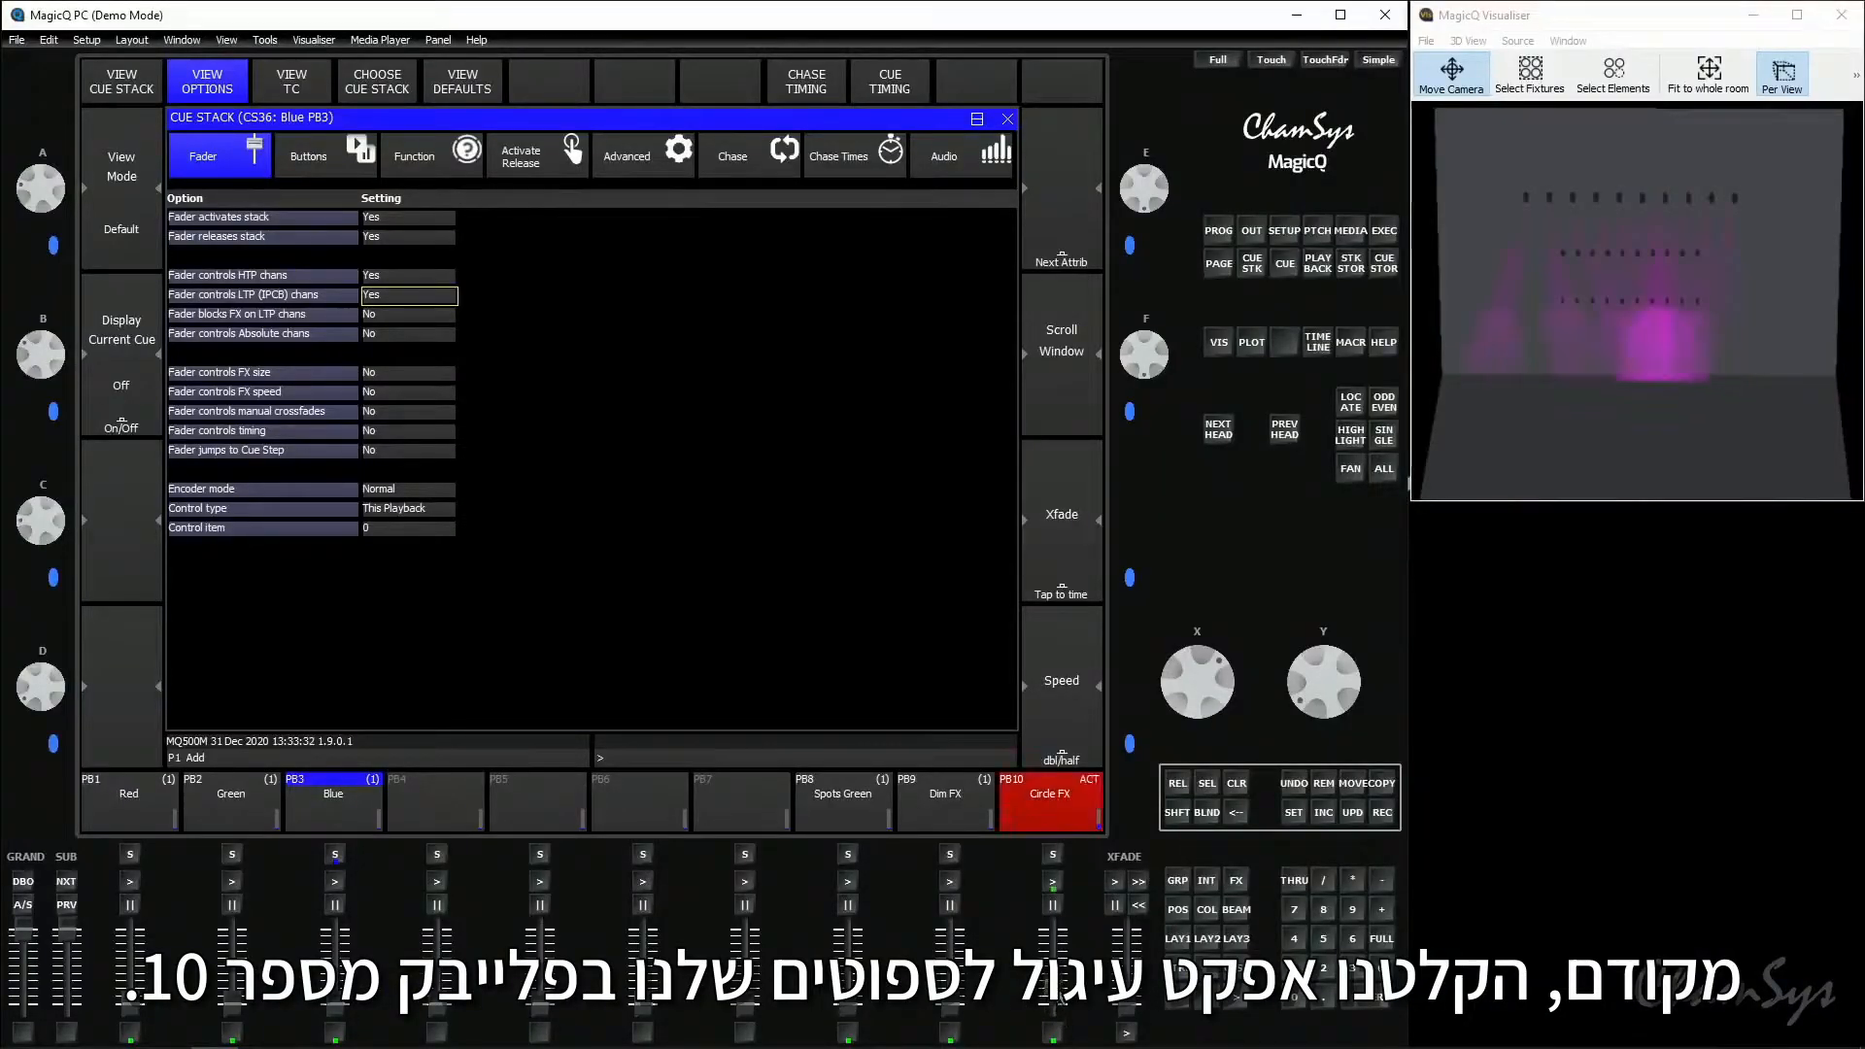
# - Run Circle FX on playback 10, show its cue stack fader options, and lower and raise its fader to check the effect
pyautogui.moveTo(1058, 995); pyautogui.dragTo(1052, 929)
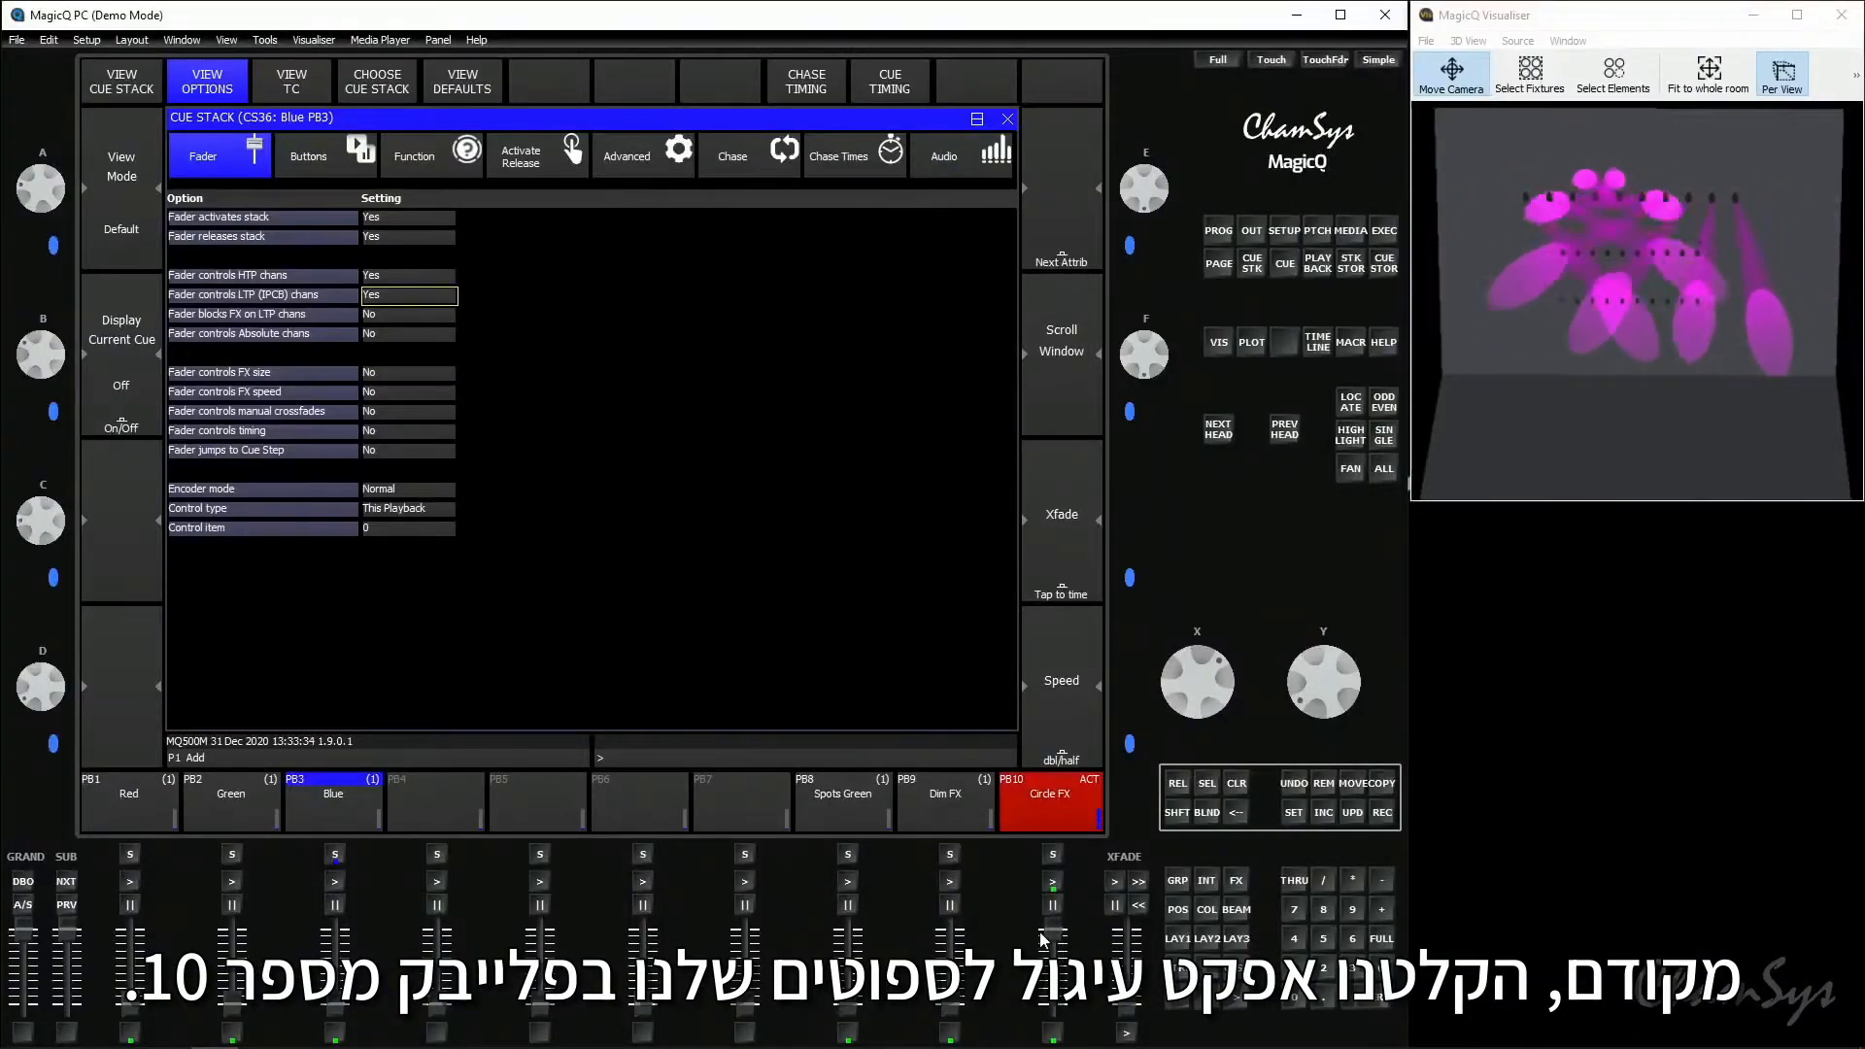
pyautogui.click(1046, 824)
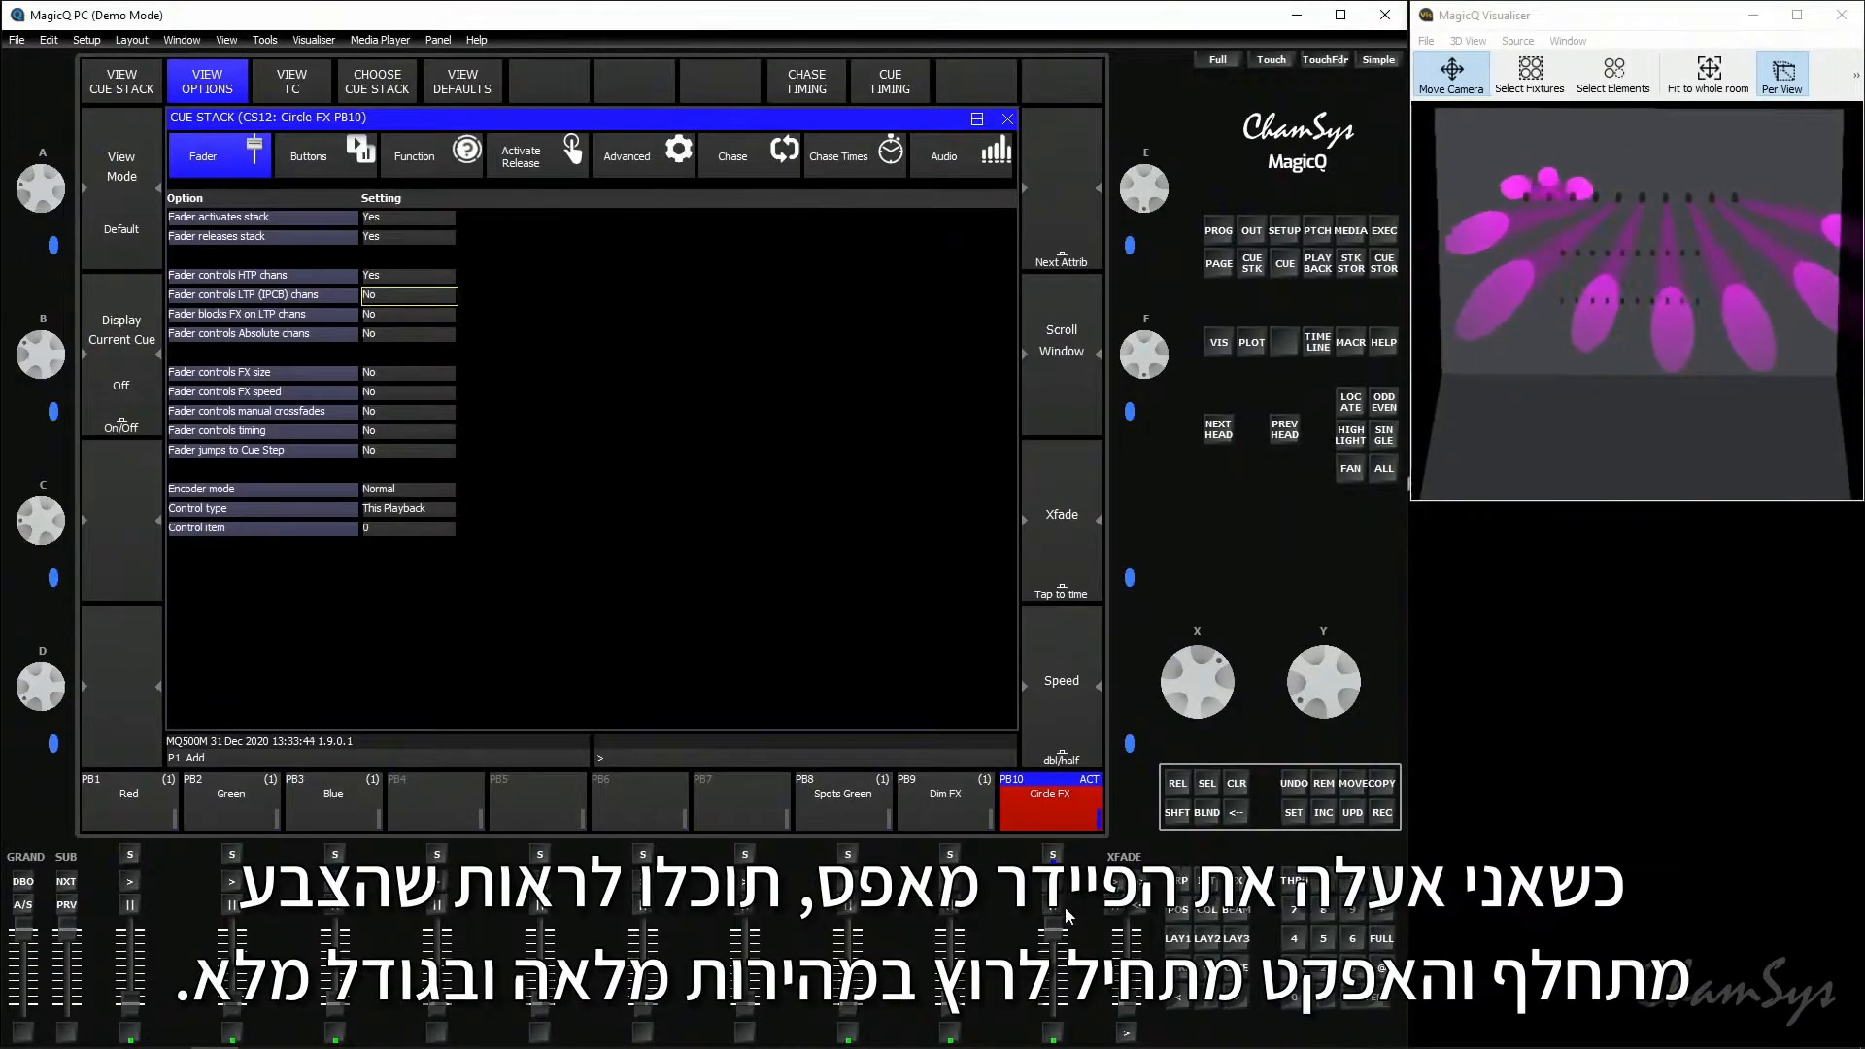
pyautogui.moveTo(1066, 942); pyautogui.dragTo(1064, 1024)
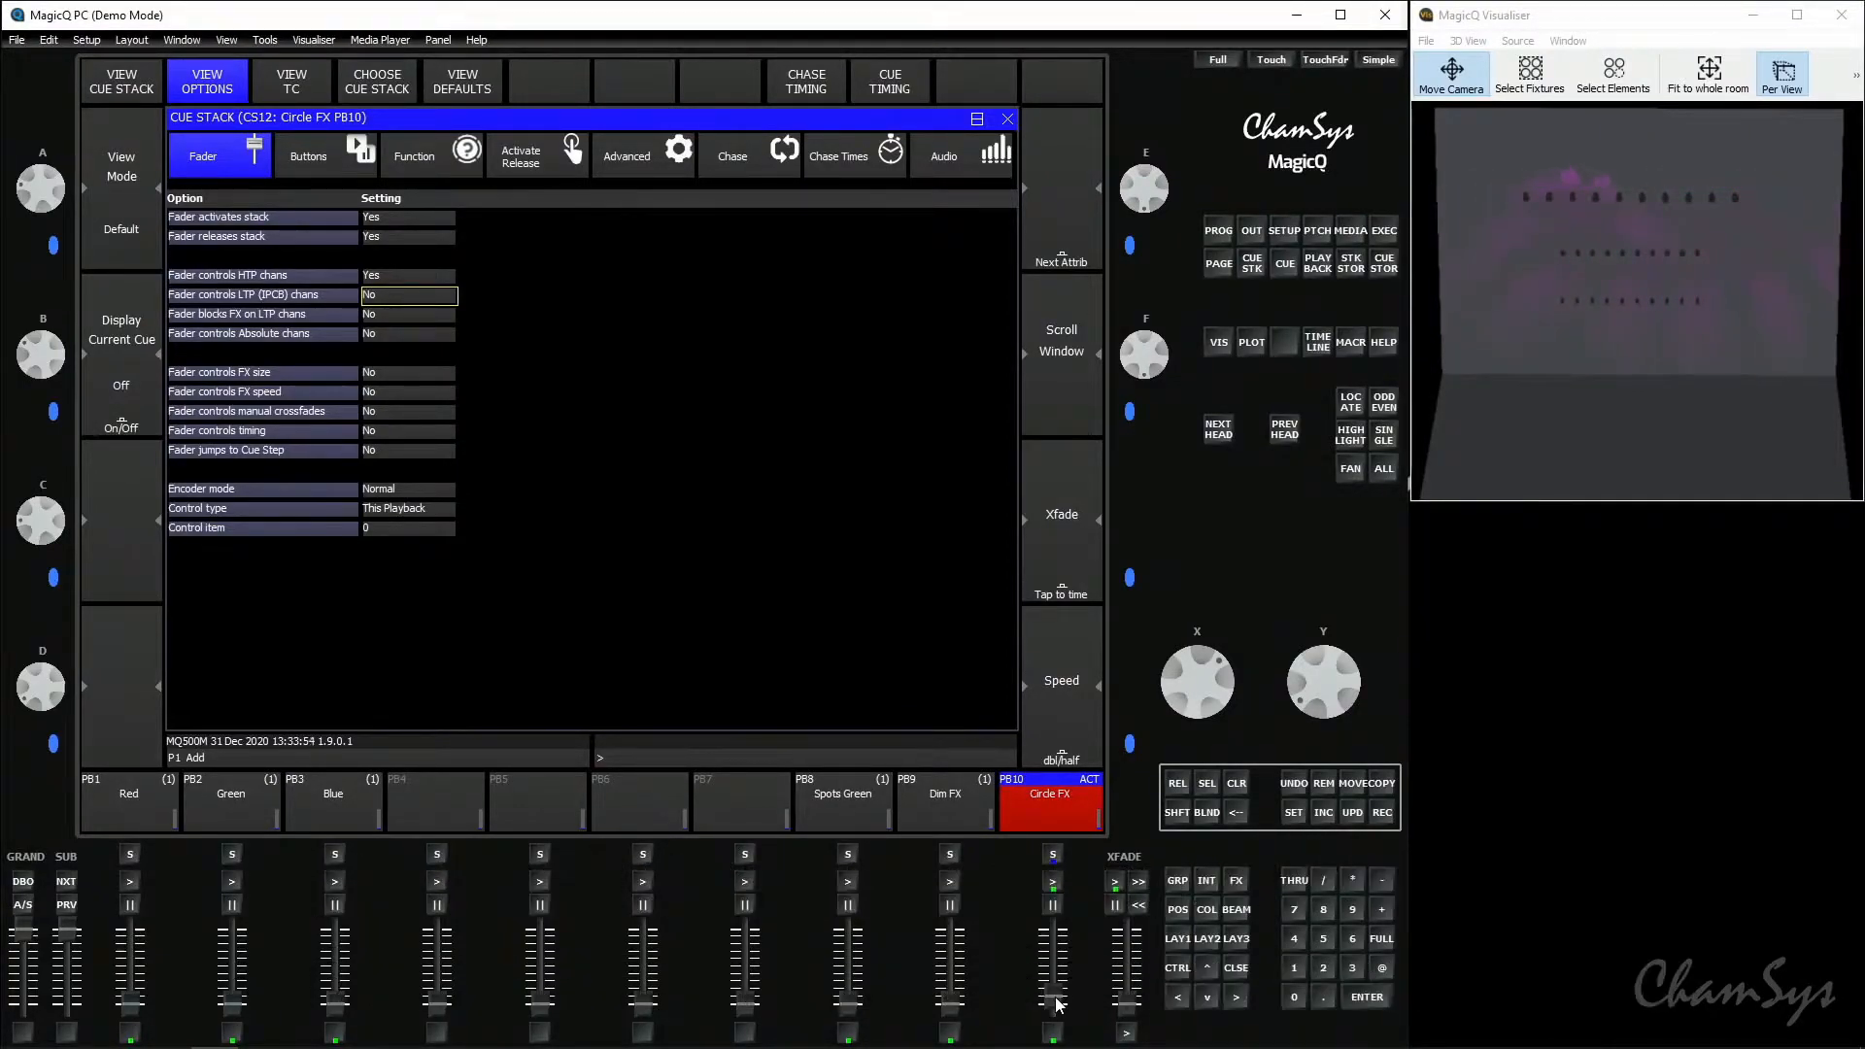
pyautogui.moveTo(1056, 989); pyautogui.dragTo(1068, 923)
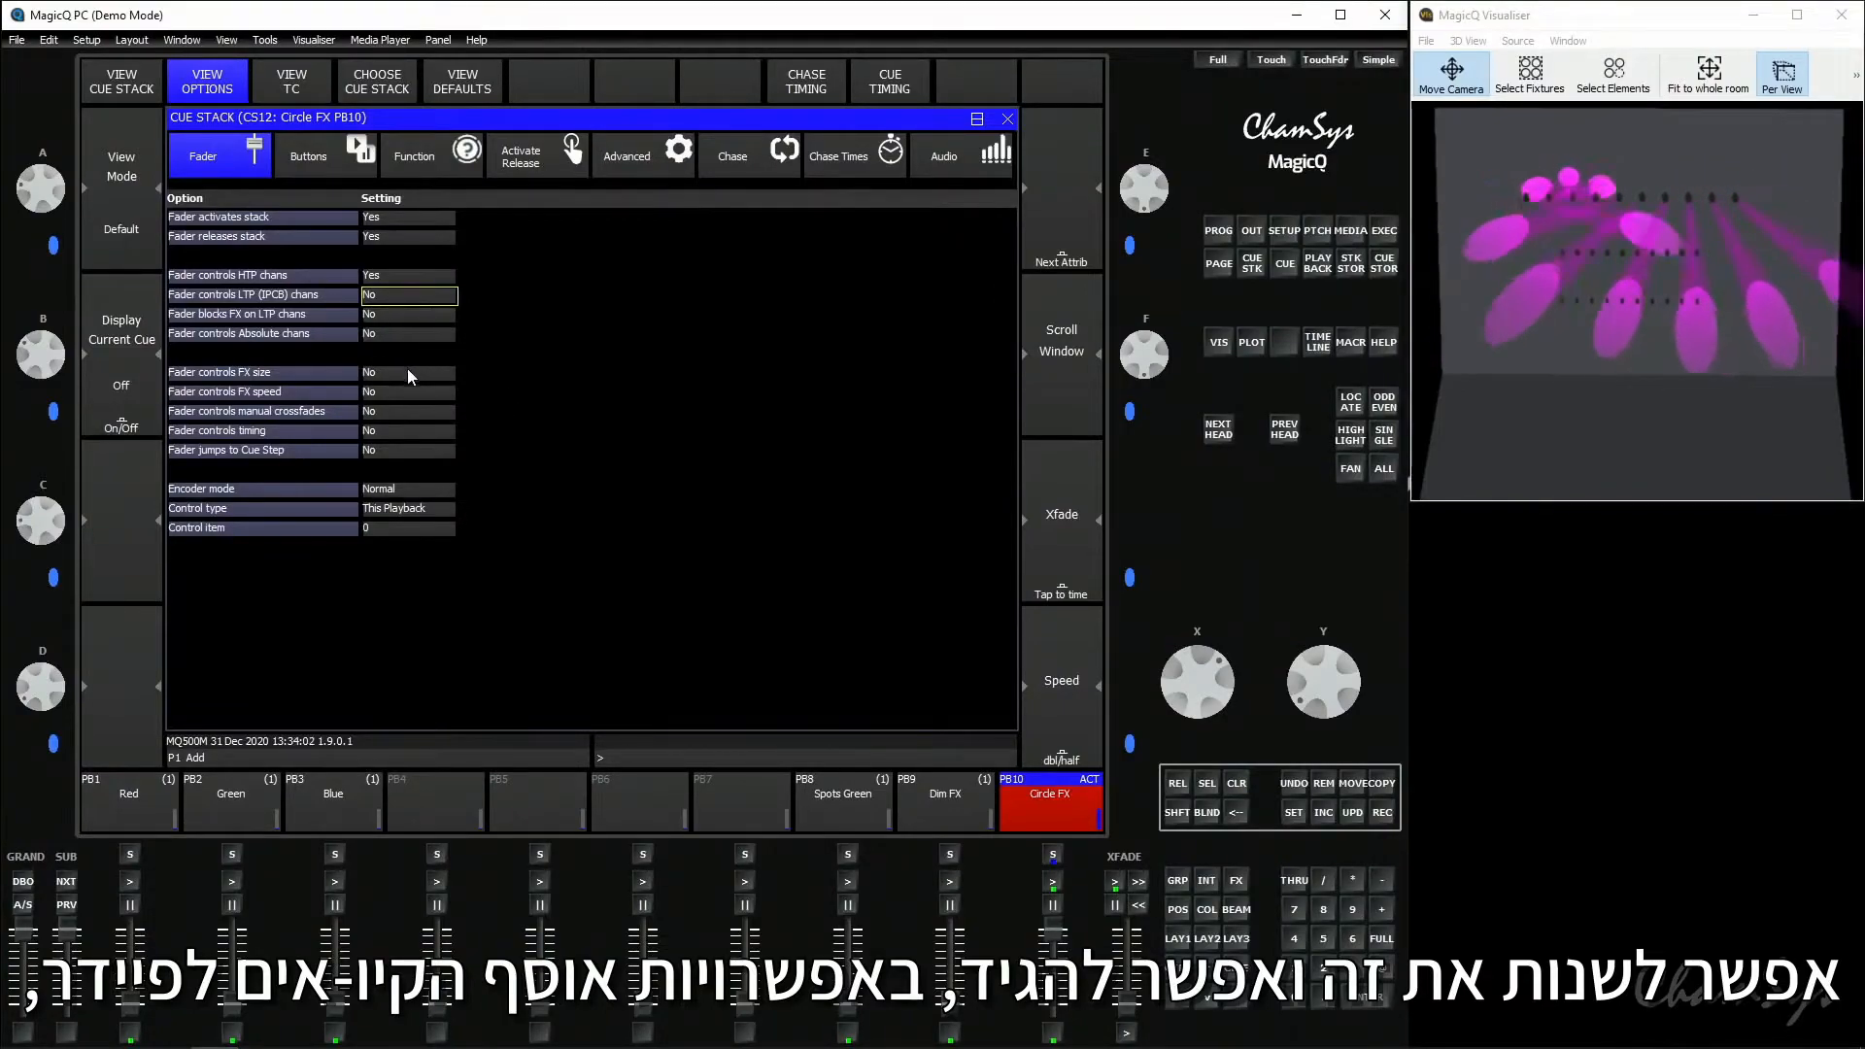
# - Set "Fader controls FX size" and "Fader controls FX speed" to Yes for Circle FX, test its fader, and release it
pyautogui.moveTo(405, 375); pyautogui.dragTo(408, 393)
pyautogui.click(408, 393)
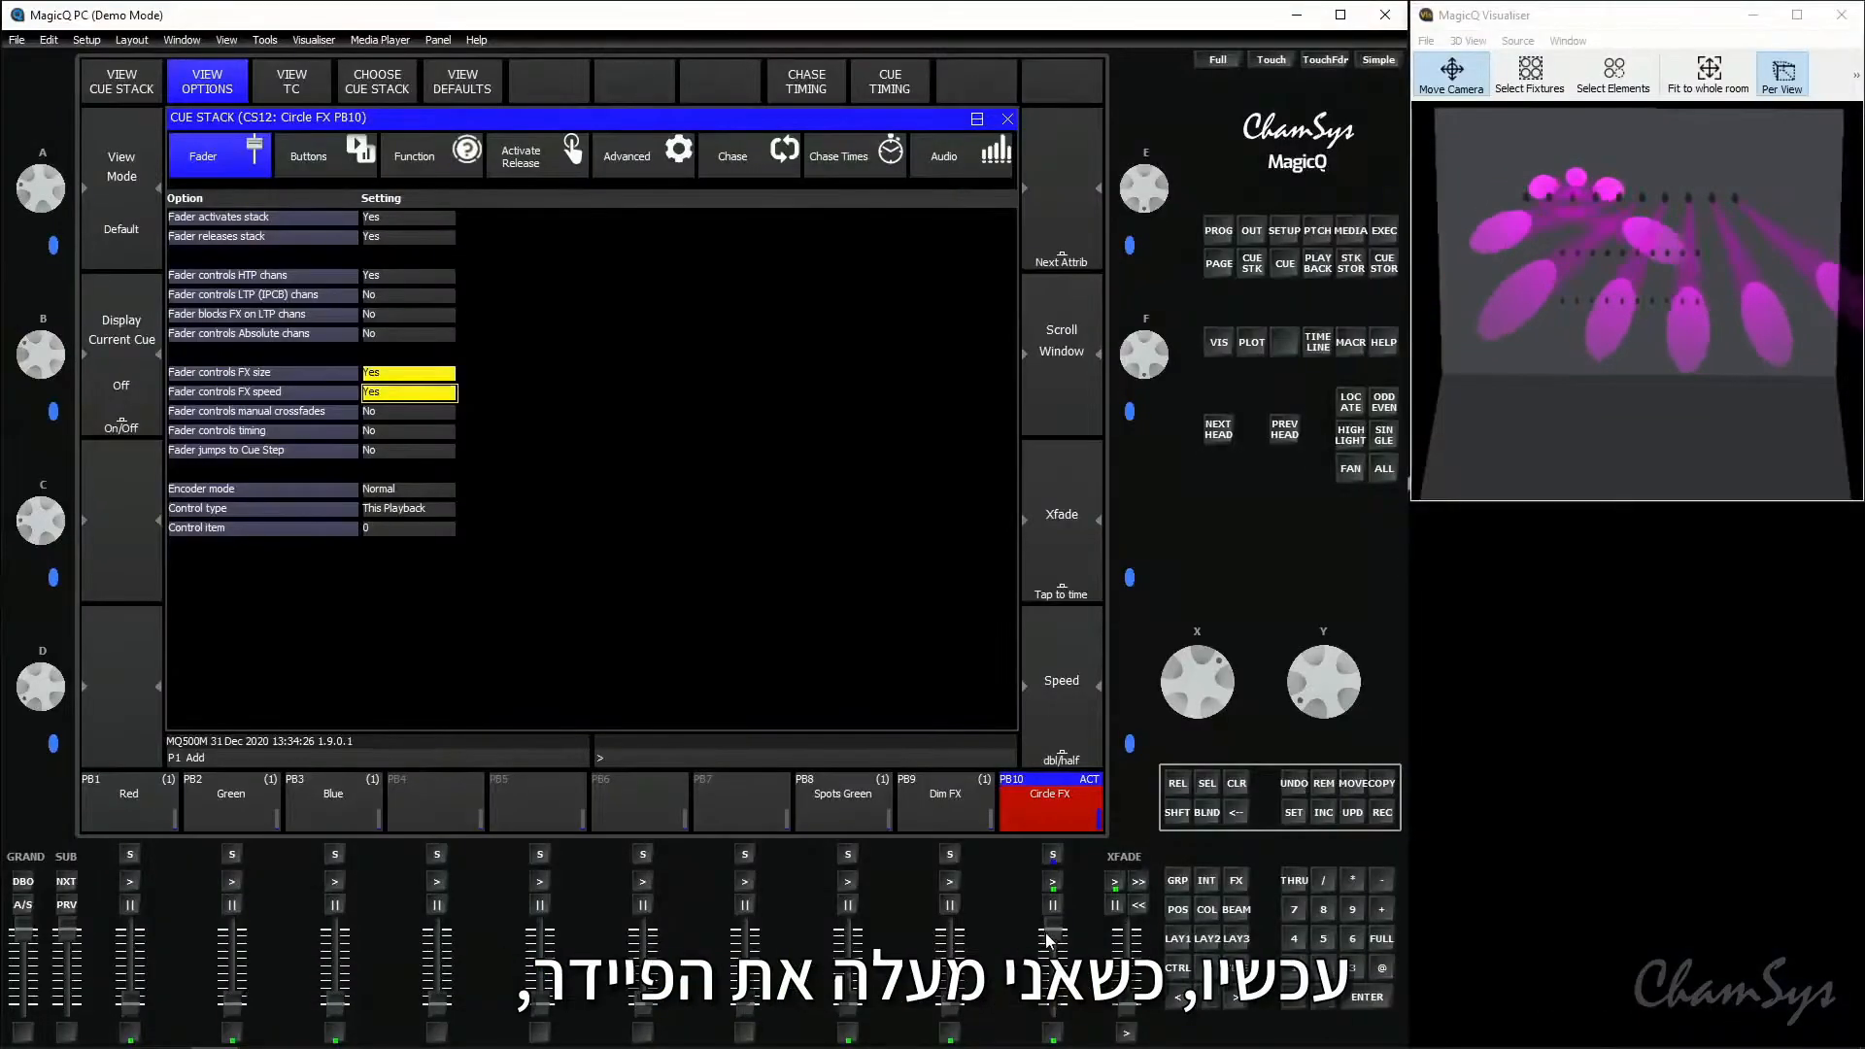
pyautogui.moveTo(1059, 1006); pyautogui.dragTo(1068, 935)
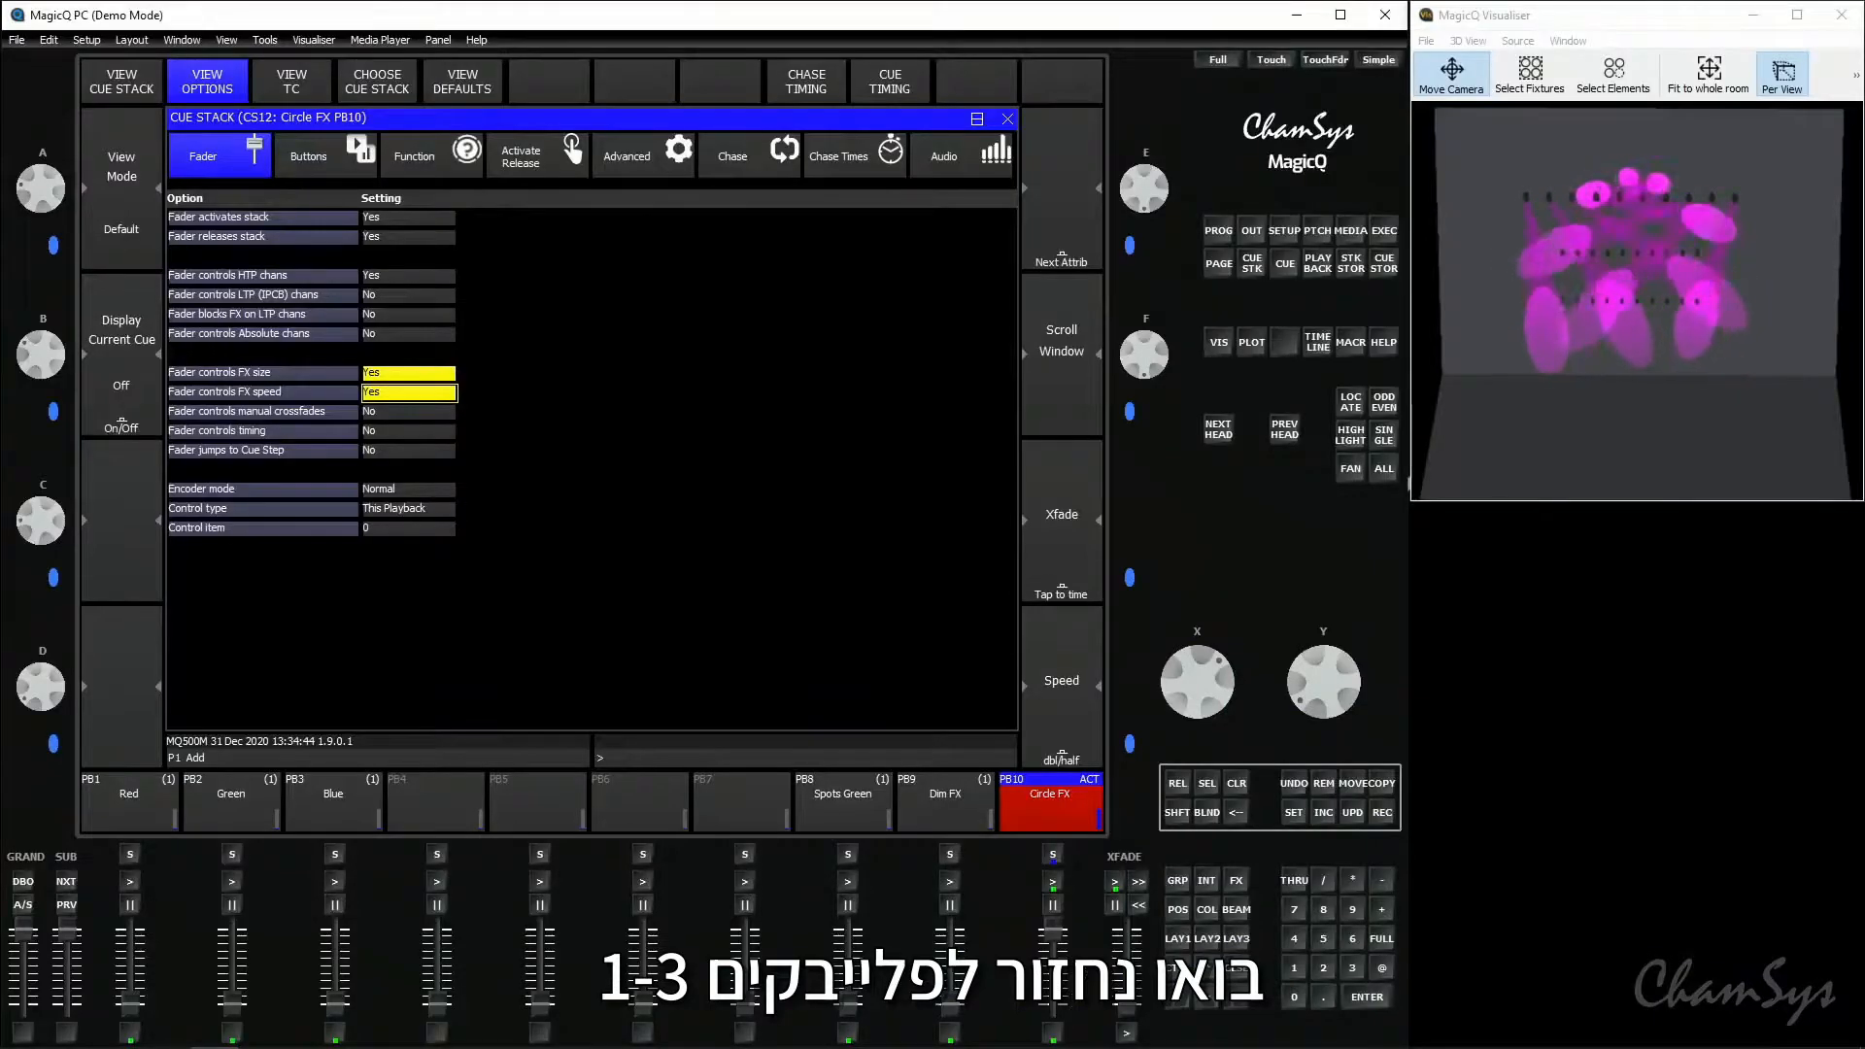
pyautogui.click(1053, 1032)
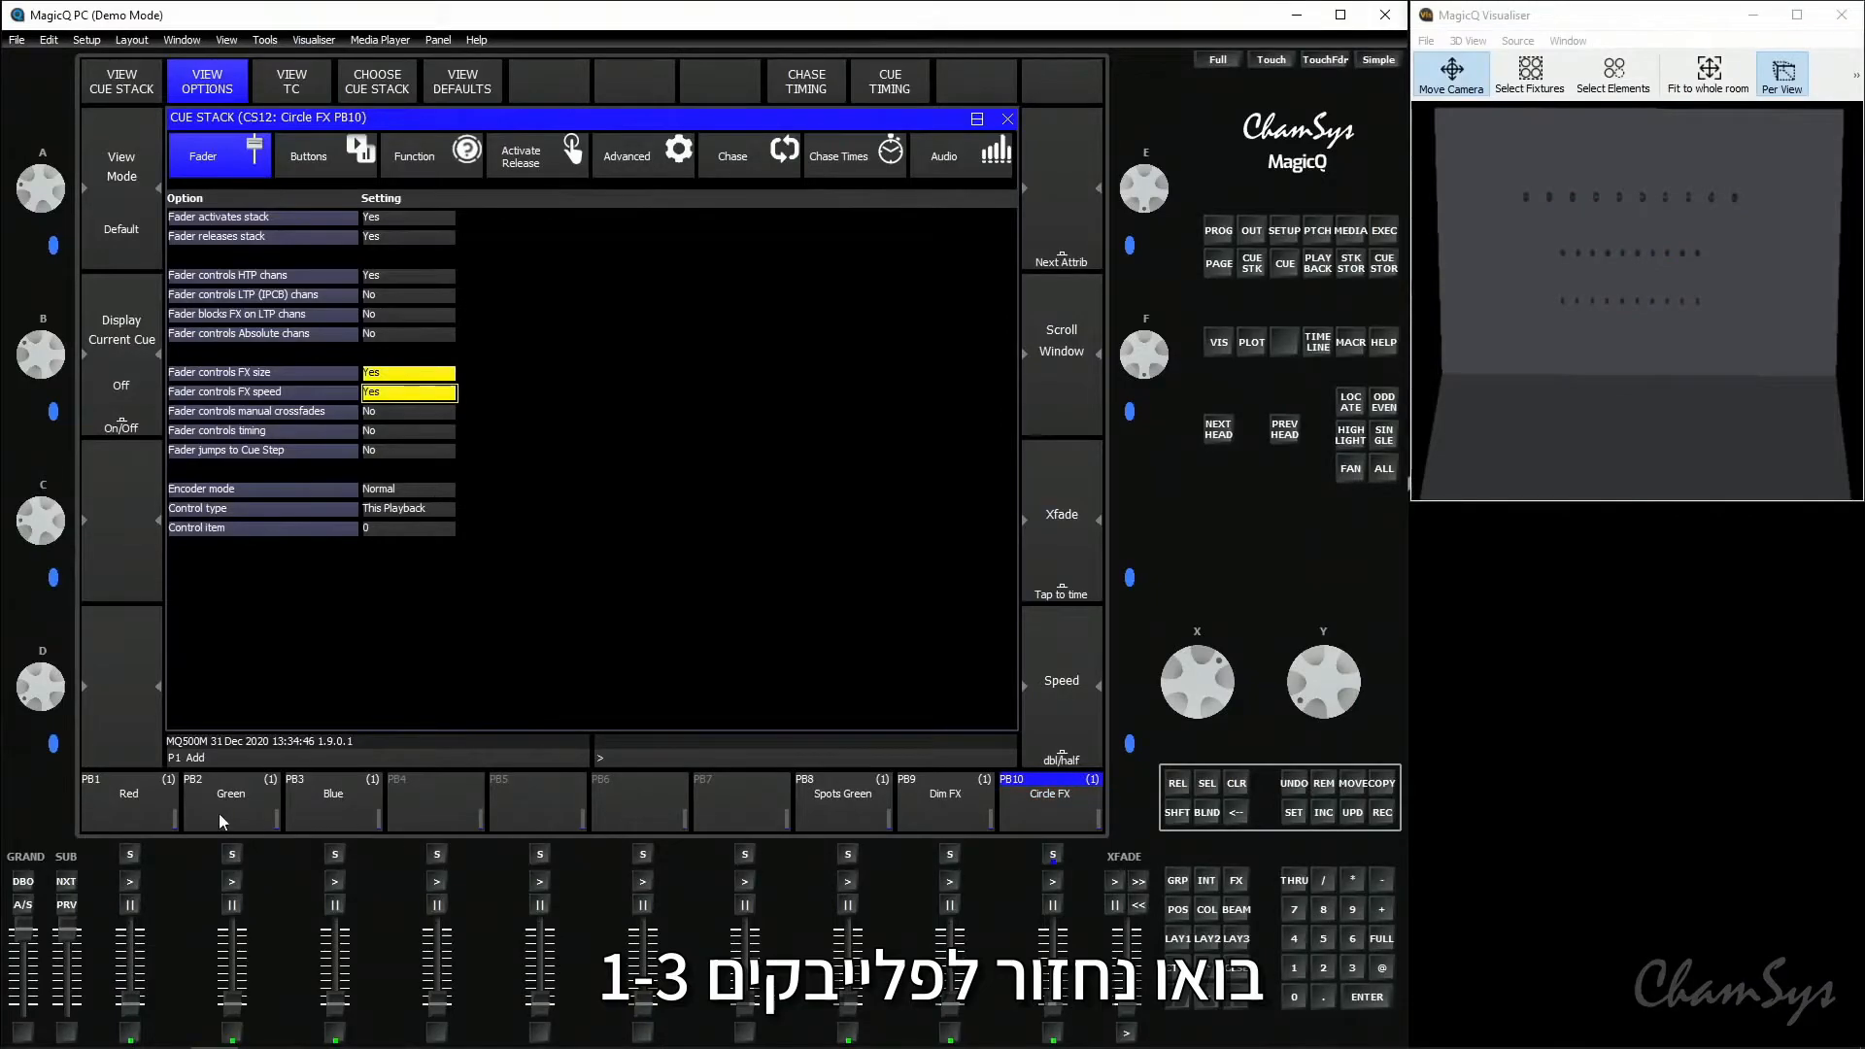
# - Set "Fader controls LTP (IPCB) chans" back to No for playbacks 2 Green and 3 Blue
pyautogui.click(136, 804)
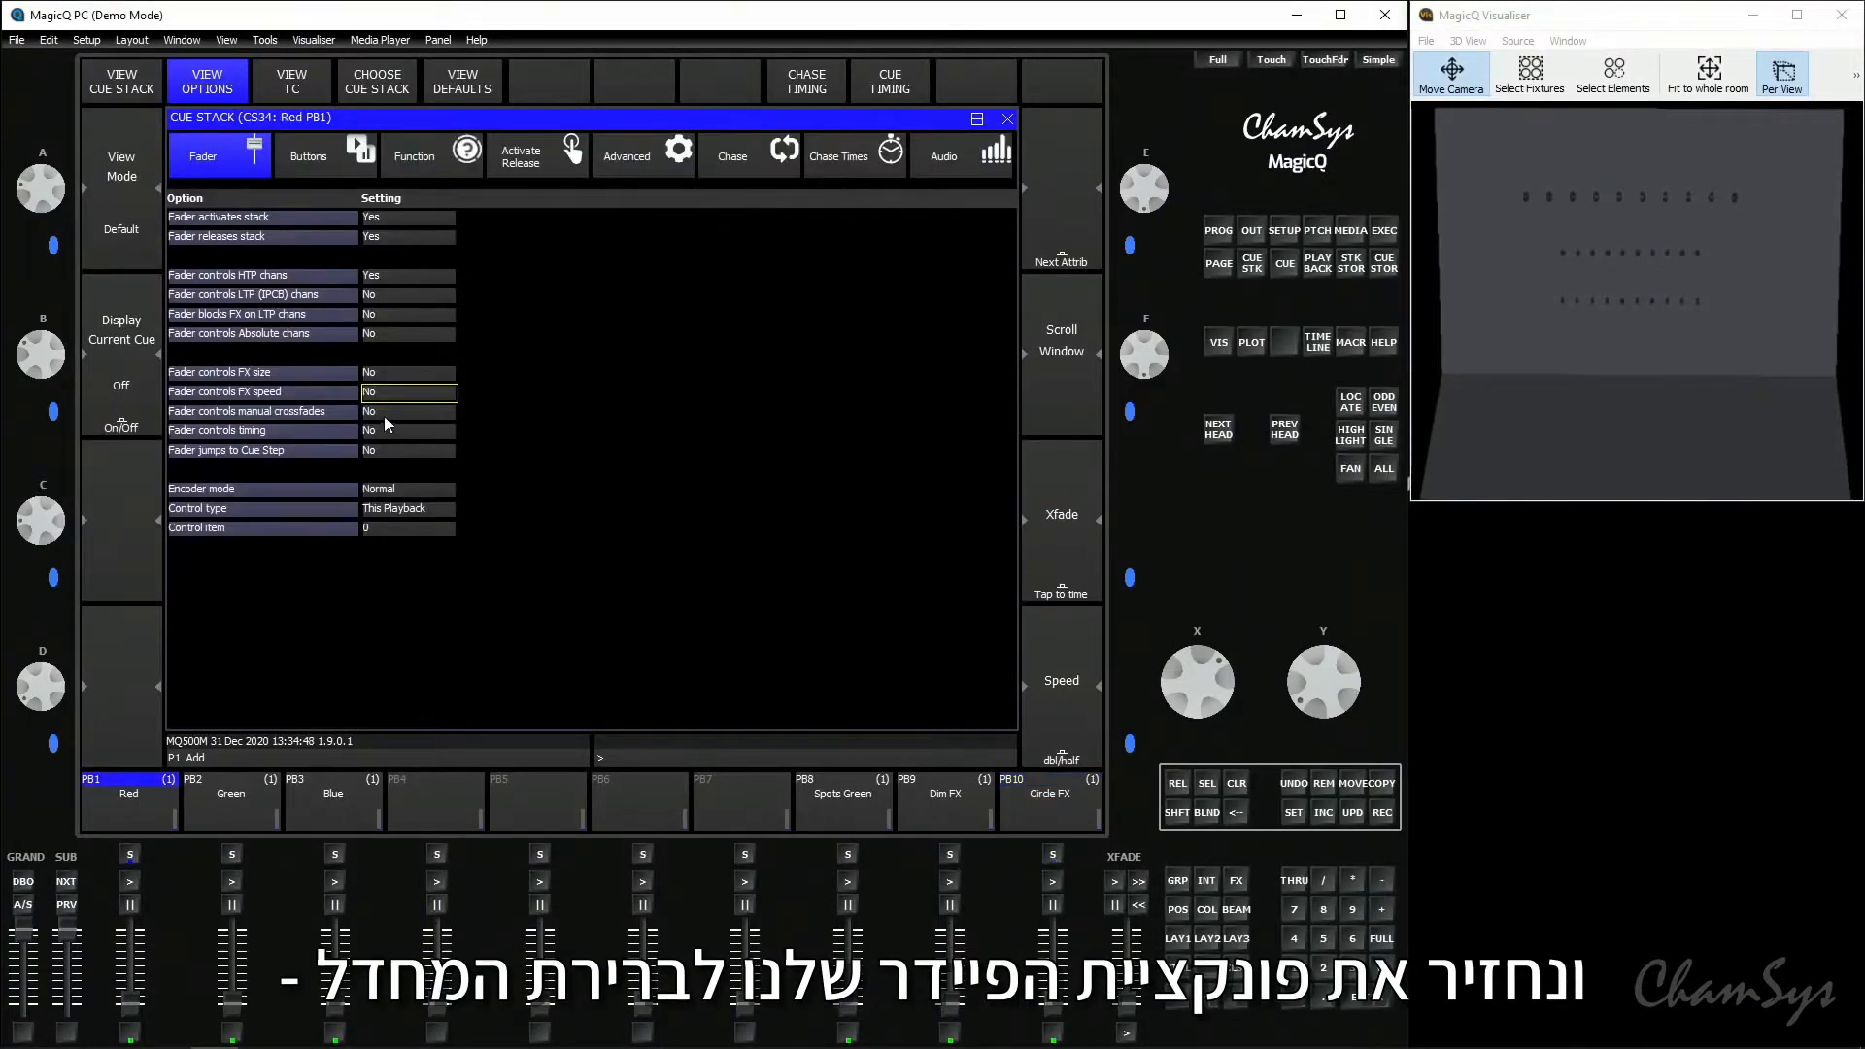
pyautogui.click(247, 794)
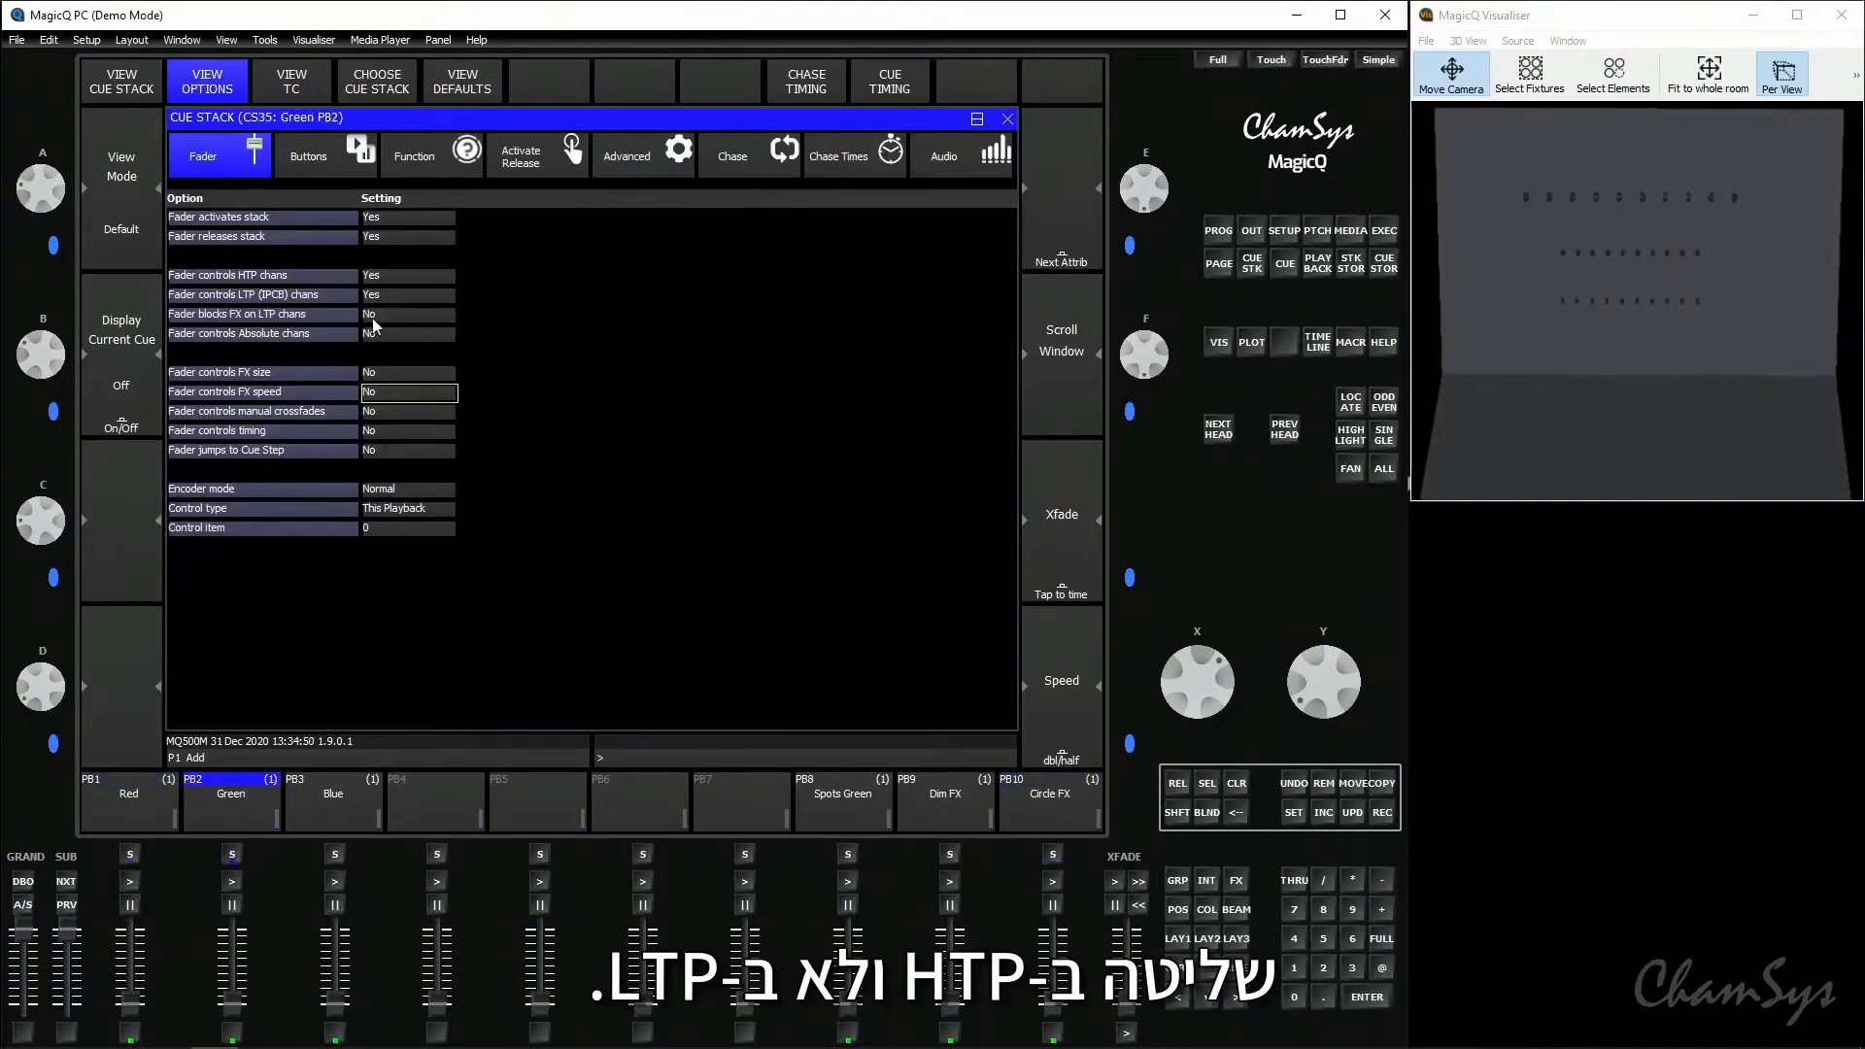
pyautogui.click(398, 300)
pyautogui.click(333, 798)
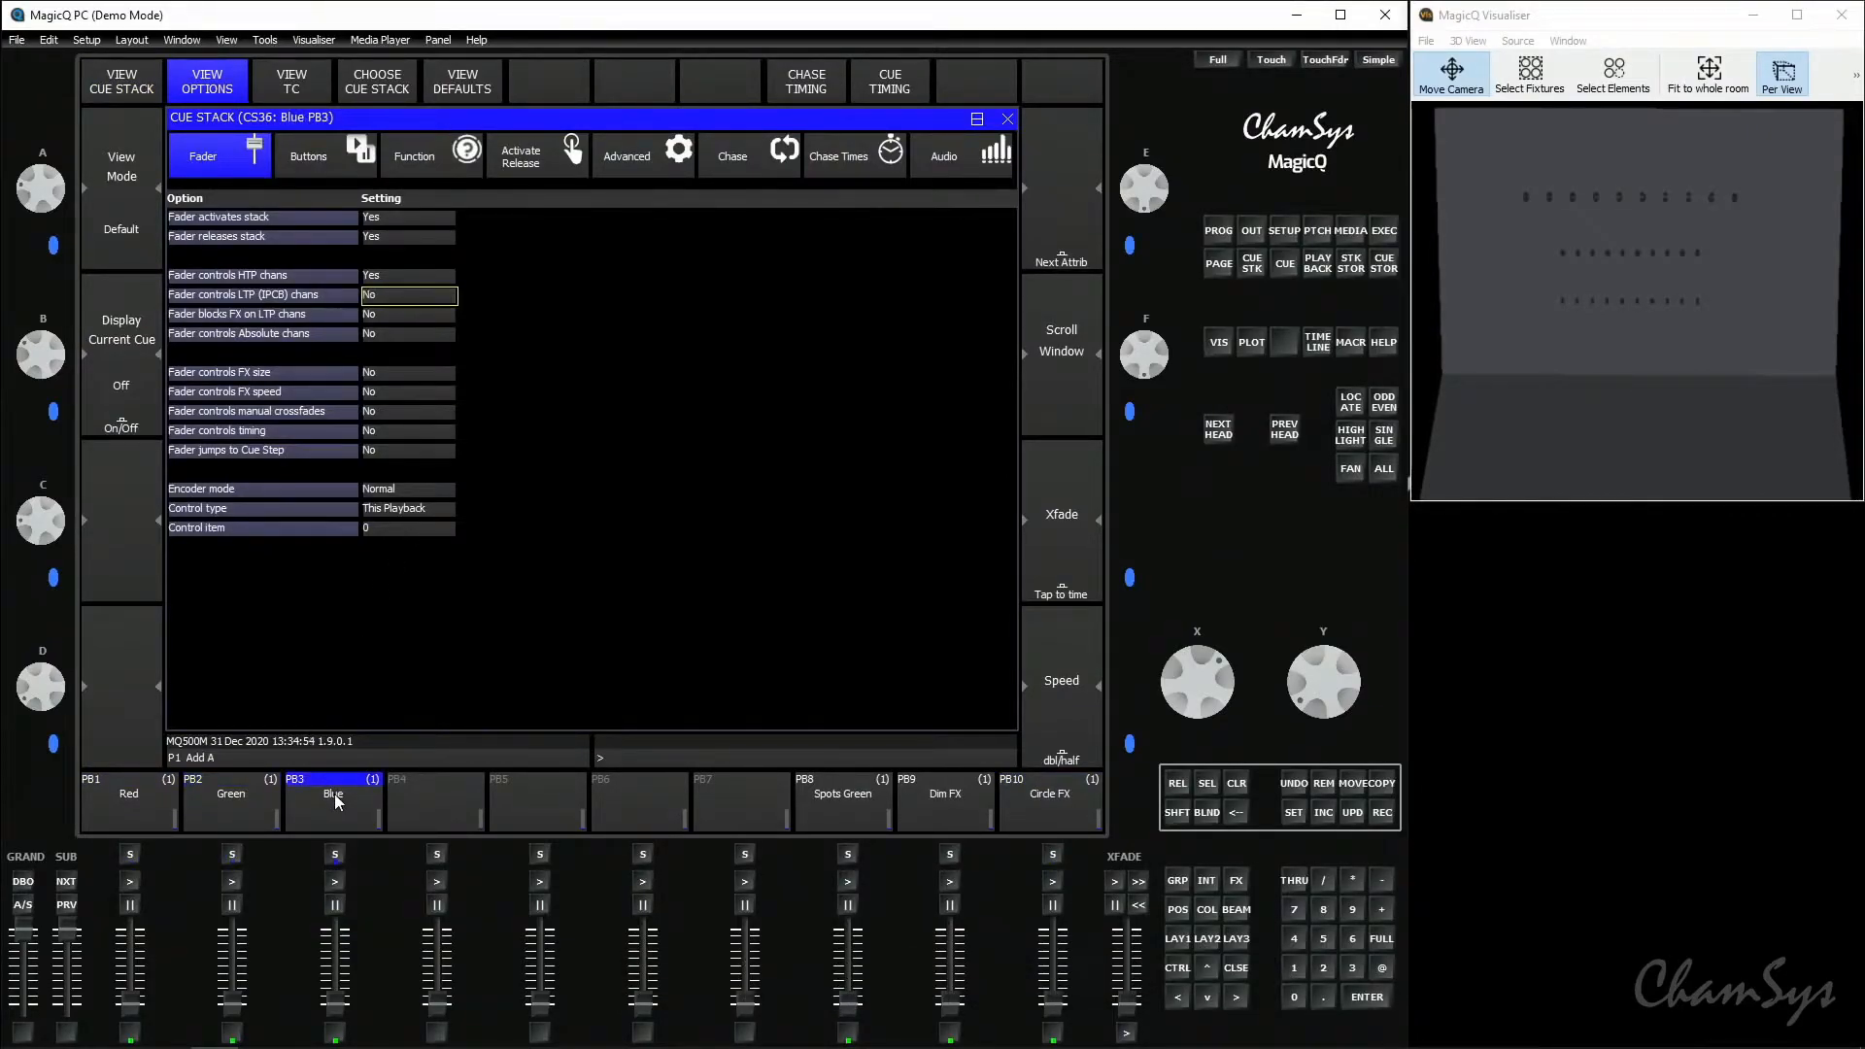
# - Test the flash function of playbacks 3 Blue, 2 Green and 1 Red
pyautogui.click(340, 1035)
pyautogui.click(340, 1035)
pyautogui.click(340, 1035)
pyautogui.click(231, 1033)
pyautogui.click(132, 1035)
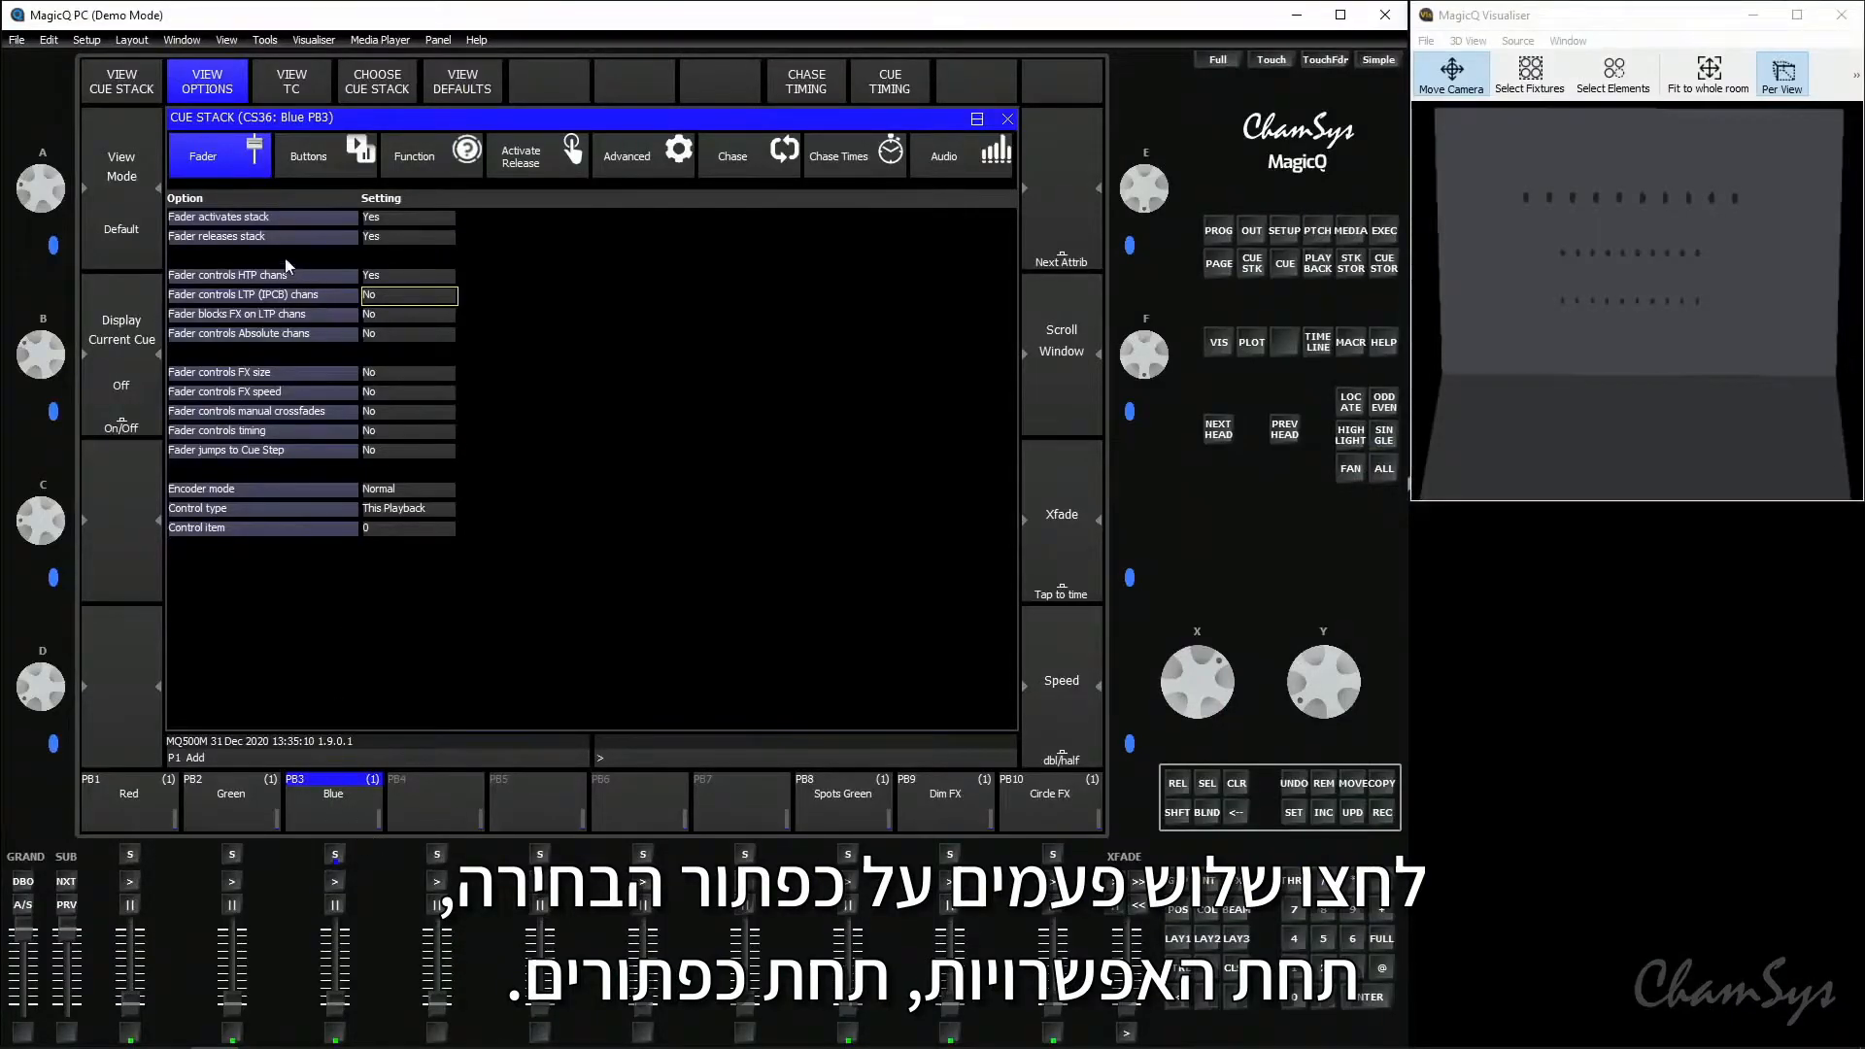
# - Set "Flash toggles" to Yes for playback 3 Blue, then test its flash with the fader raised and release it
pyautogui.click(307, 165)
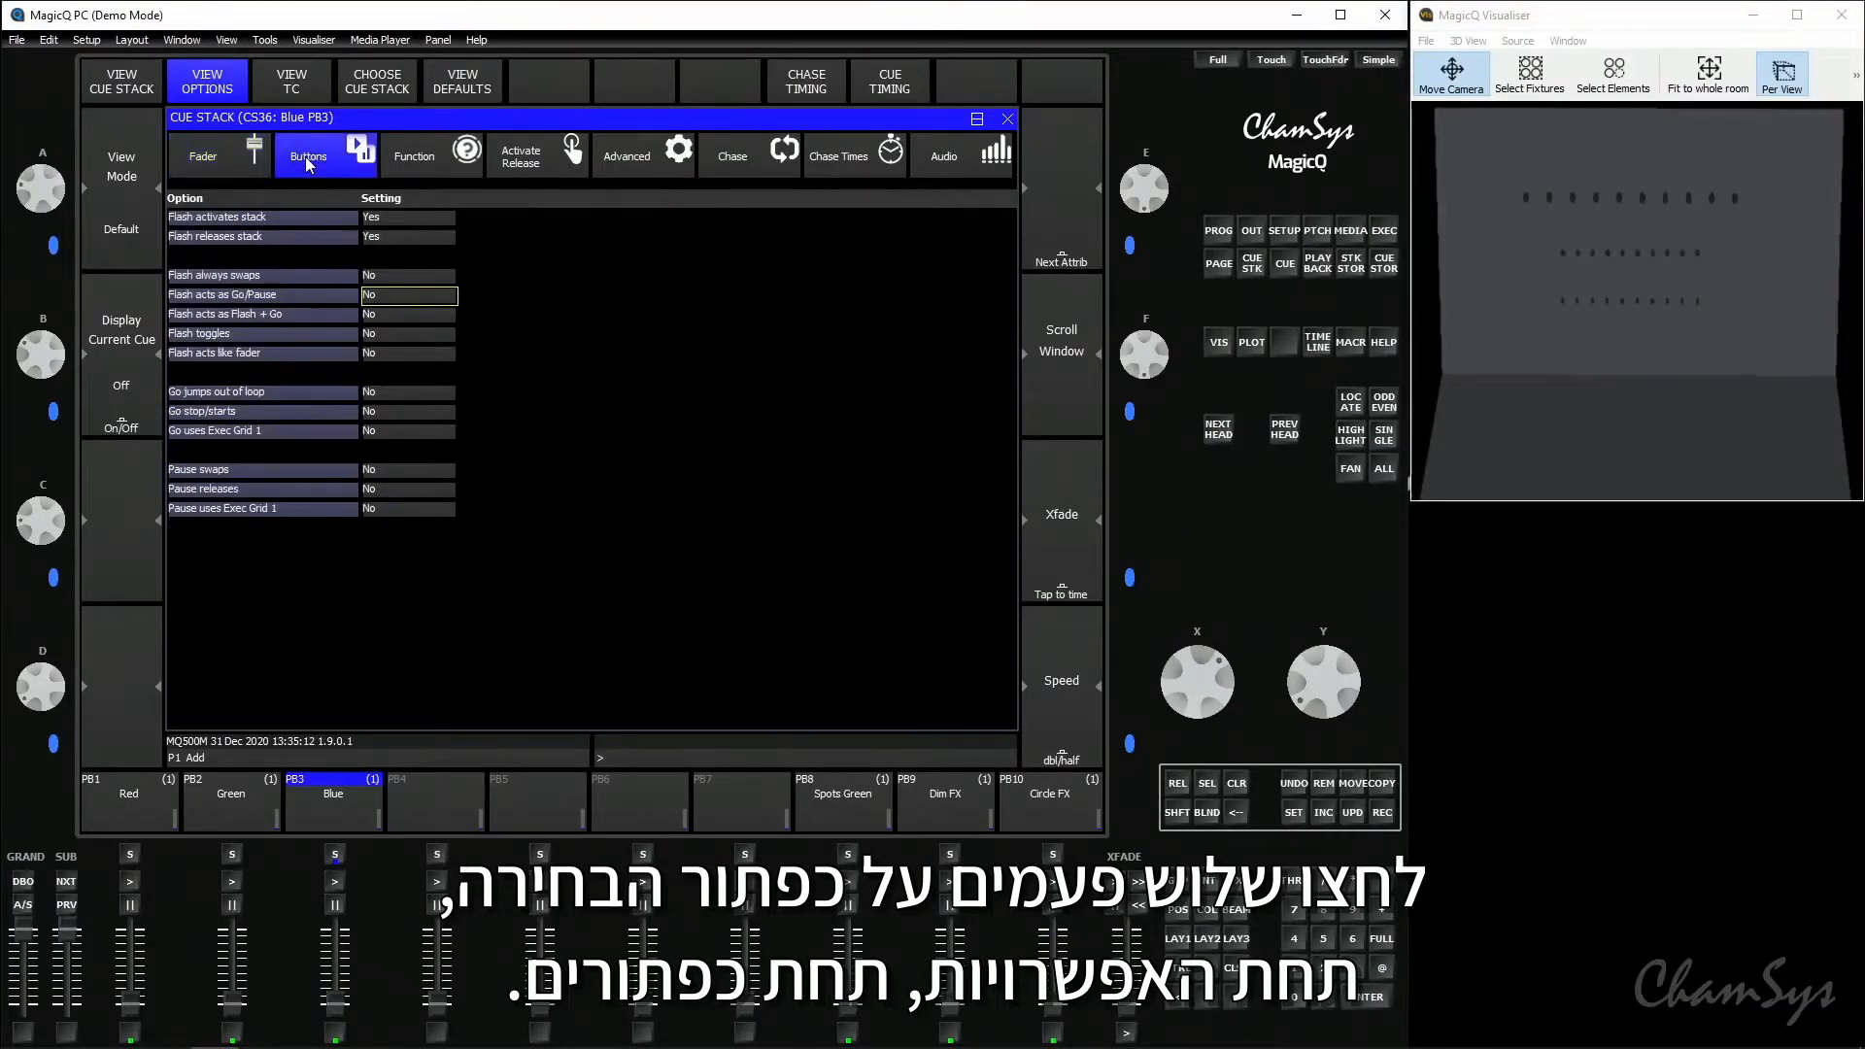
pyautogui.click(394, 334)
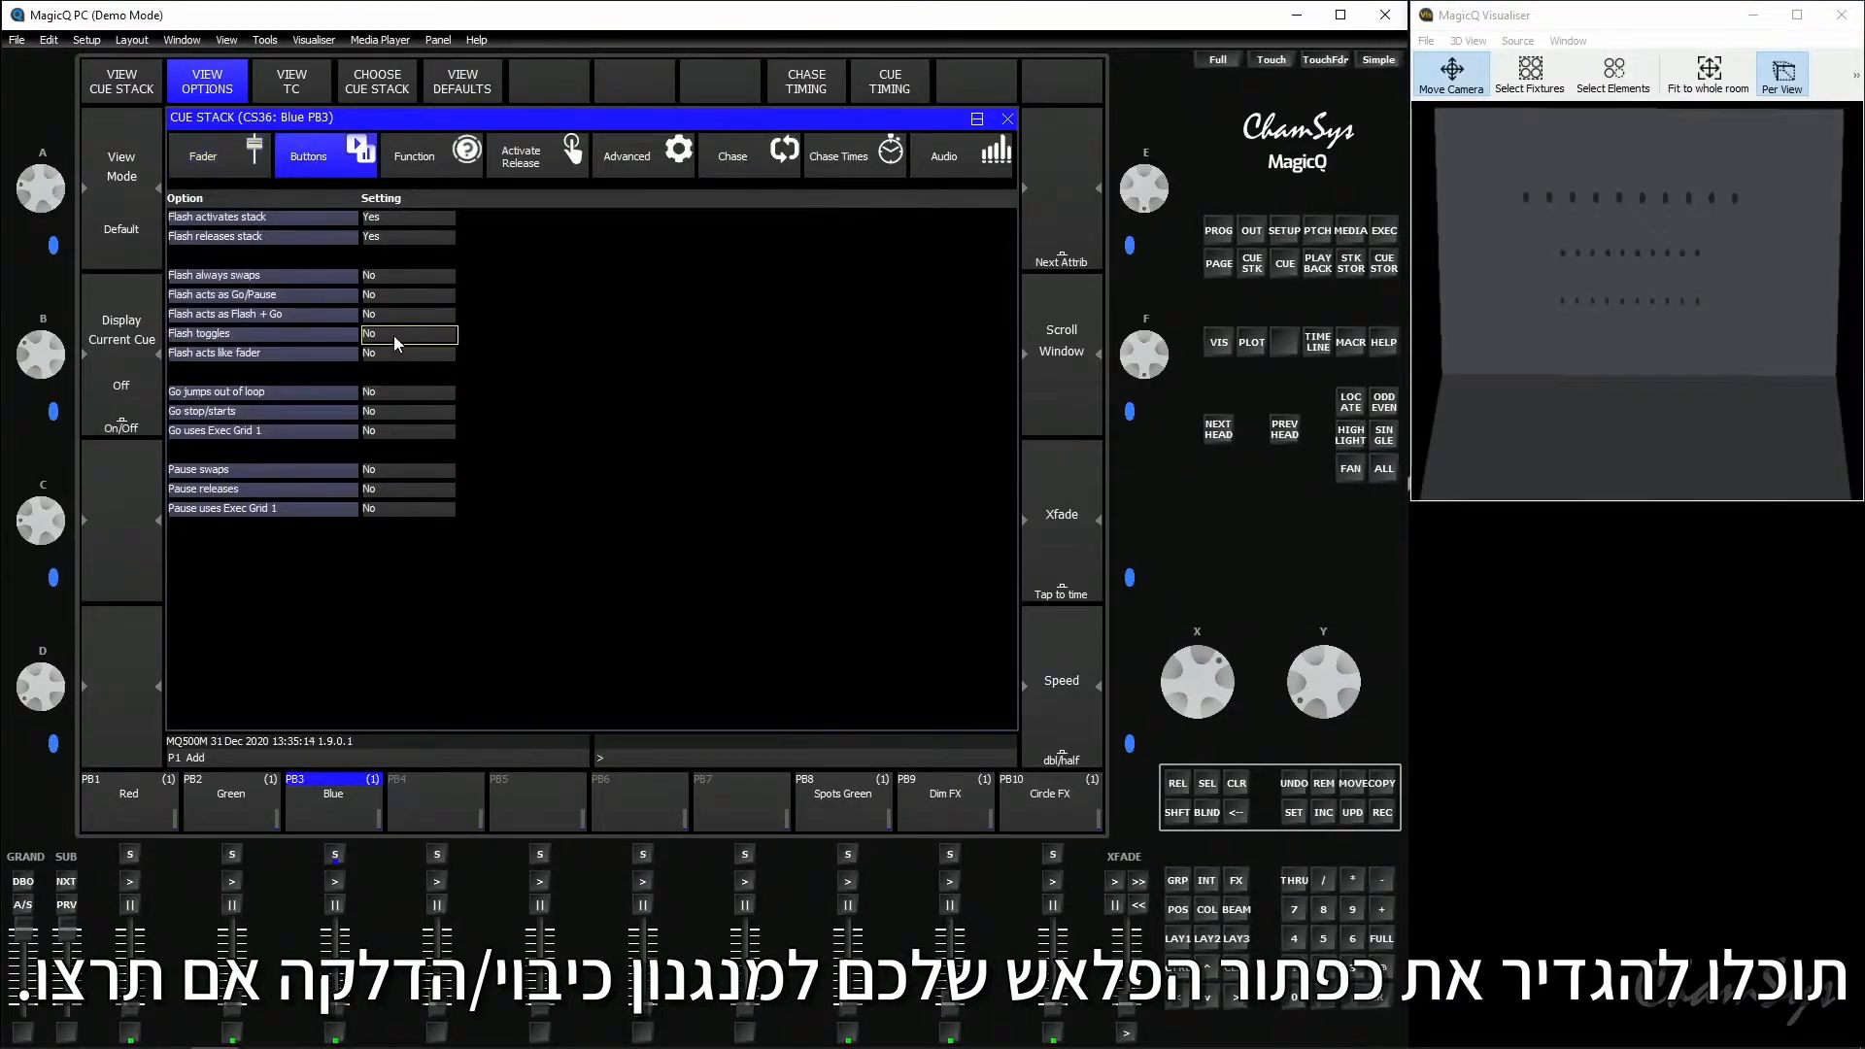
pyautogui.click(337, 1038)
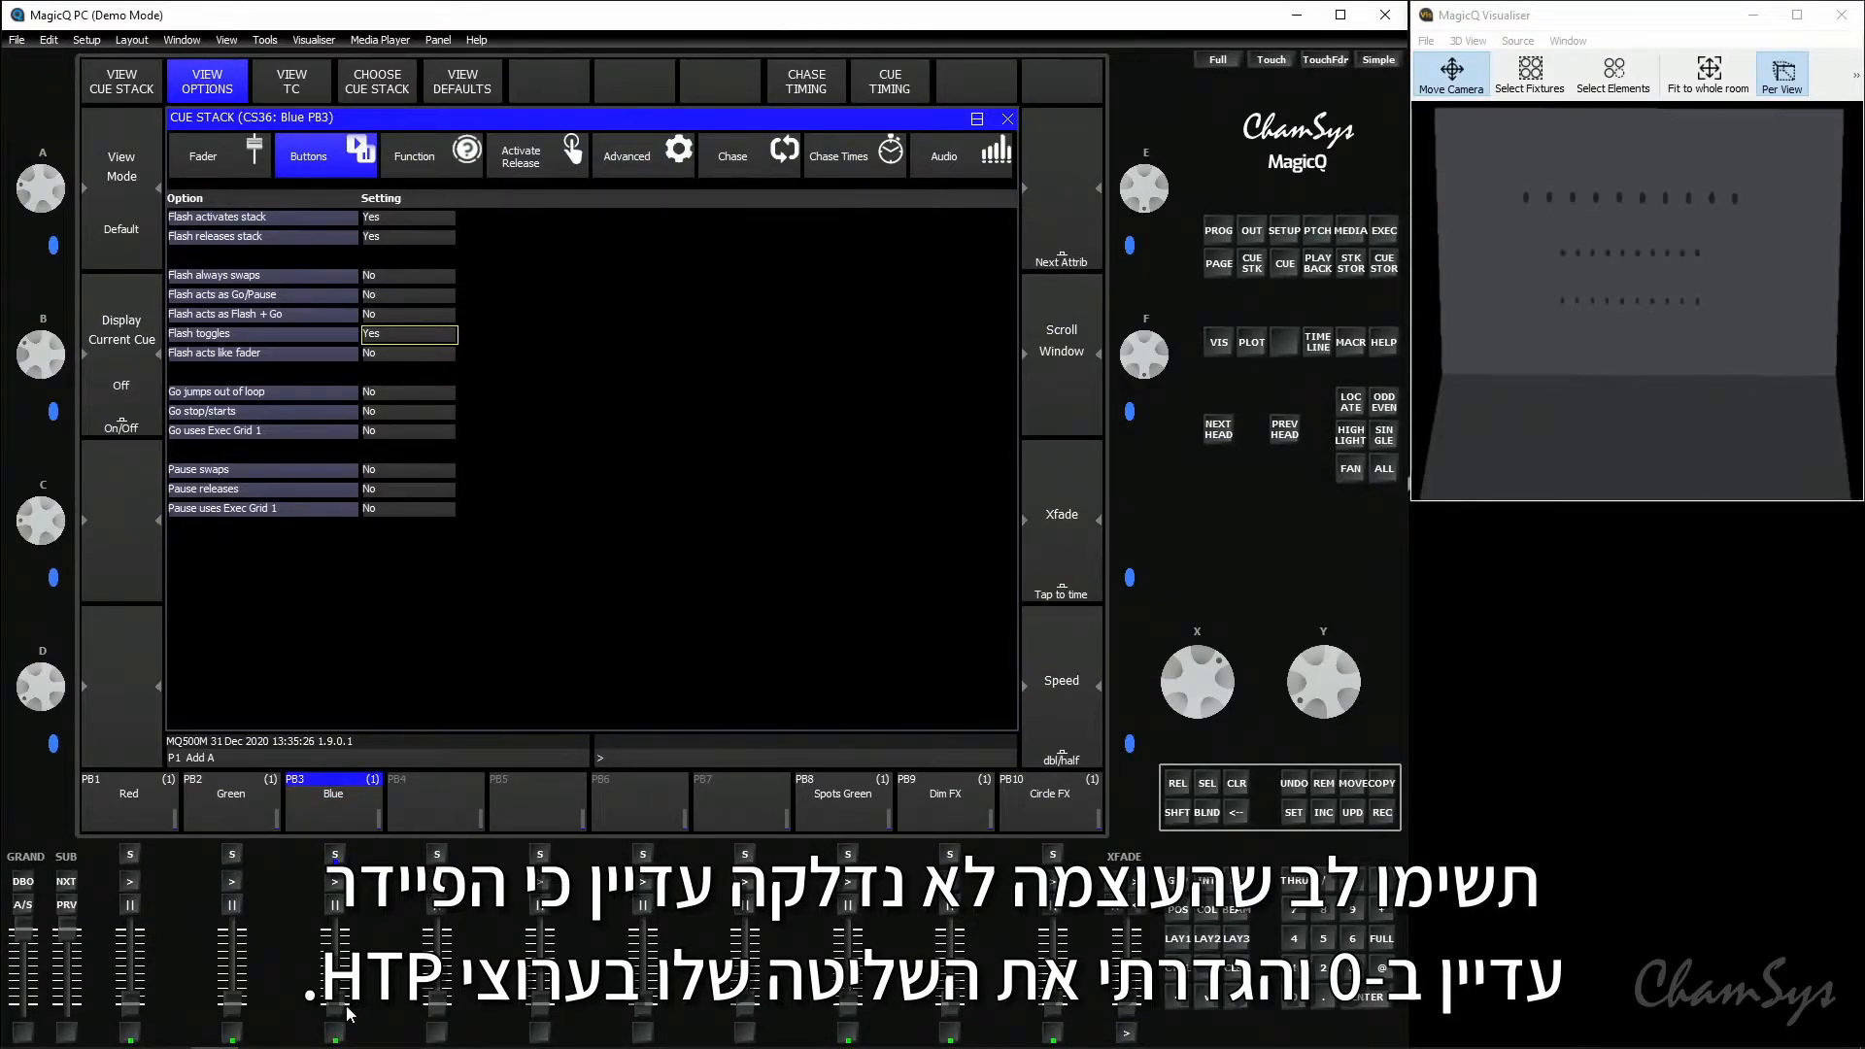
pyautogui.moveTo(342, 989); pyautogui.dragTo(348, 911)
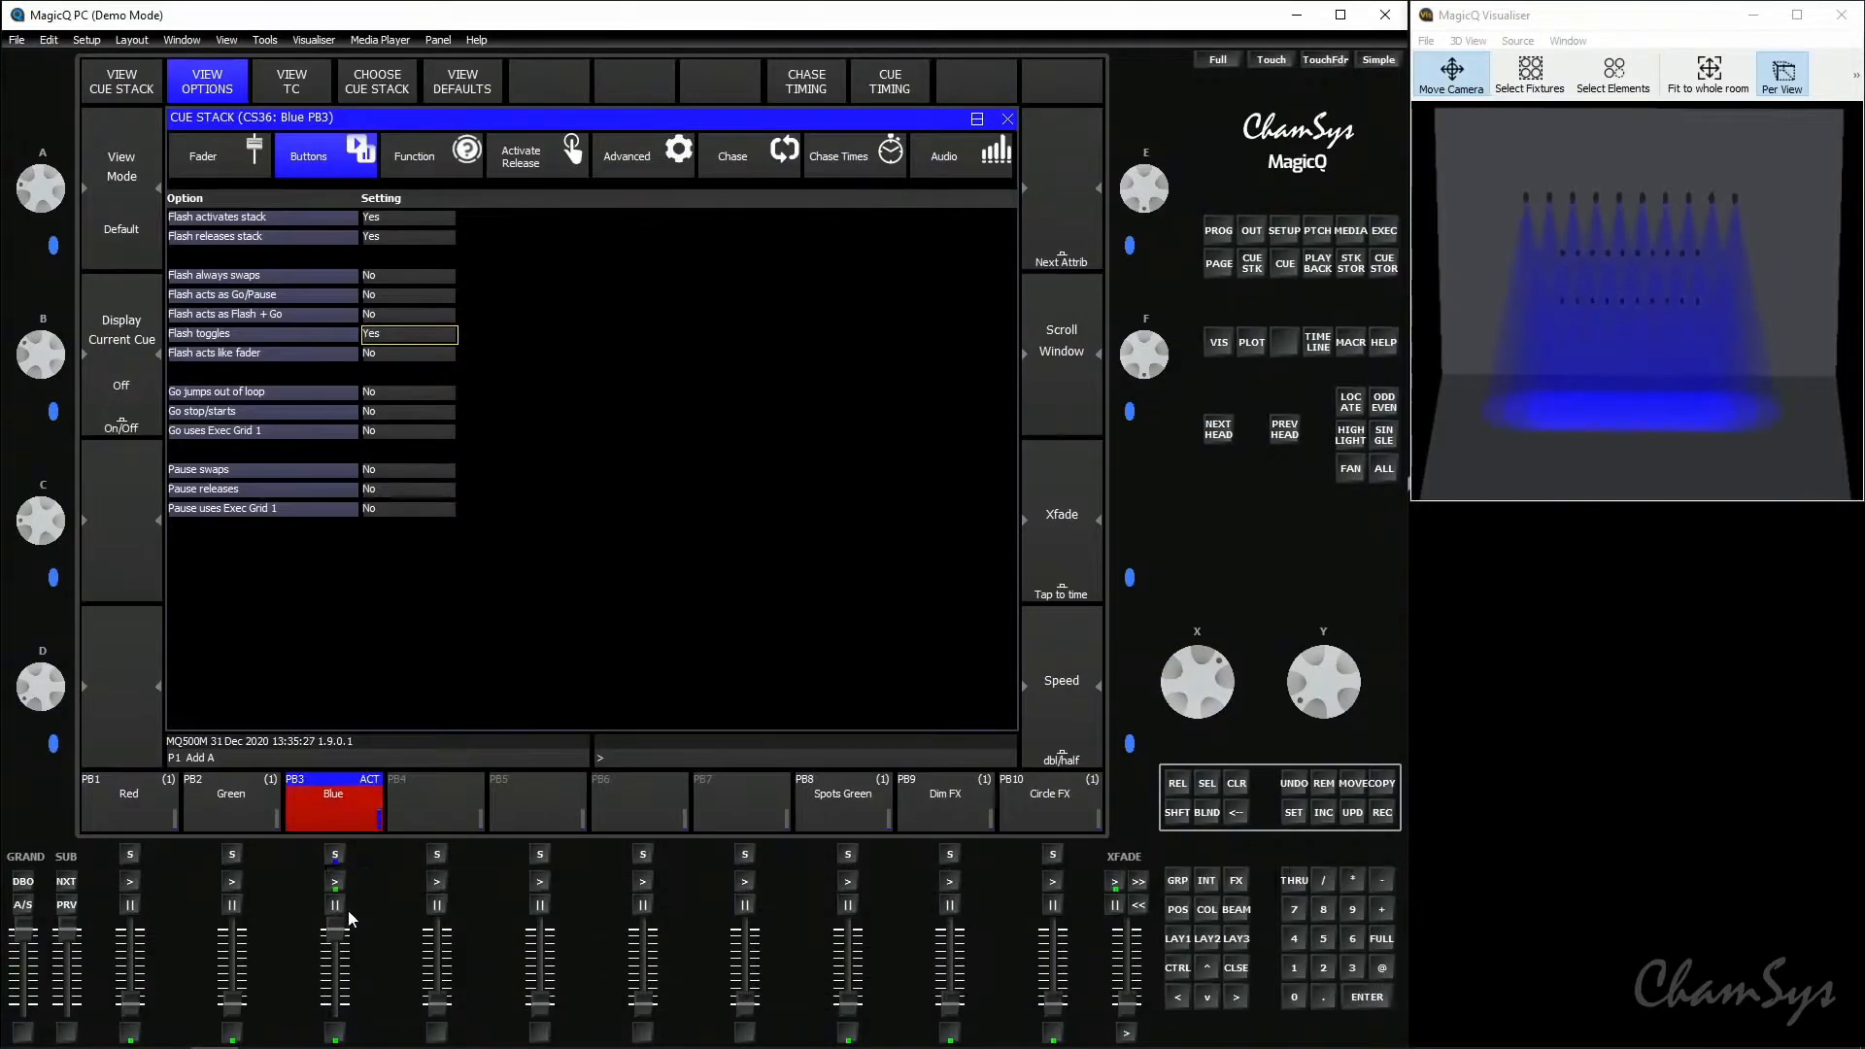
pyautogui.click(1158, 785)
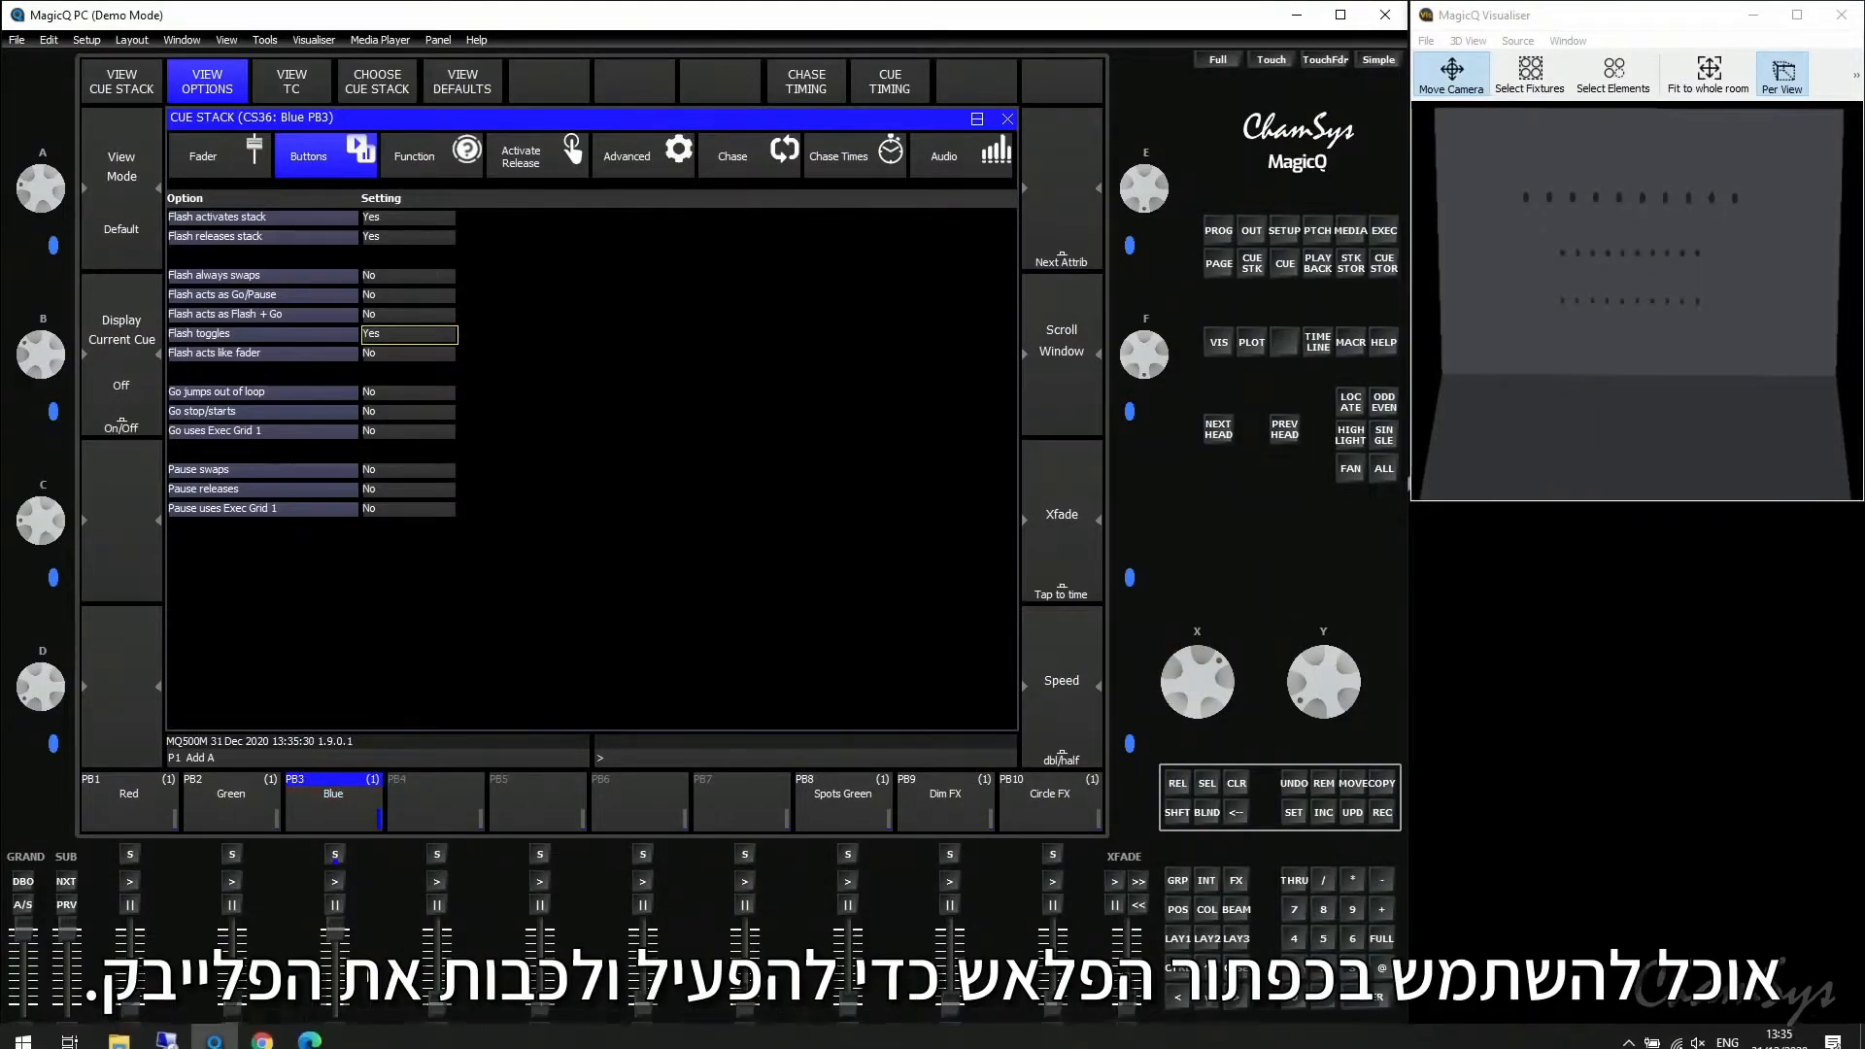
# - Toggle playback 3 Blue on and off repeatedly with its flash function, and try the Add/Swap mode switch
pyautogui.click(333, 1035)
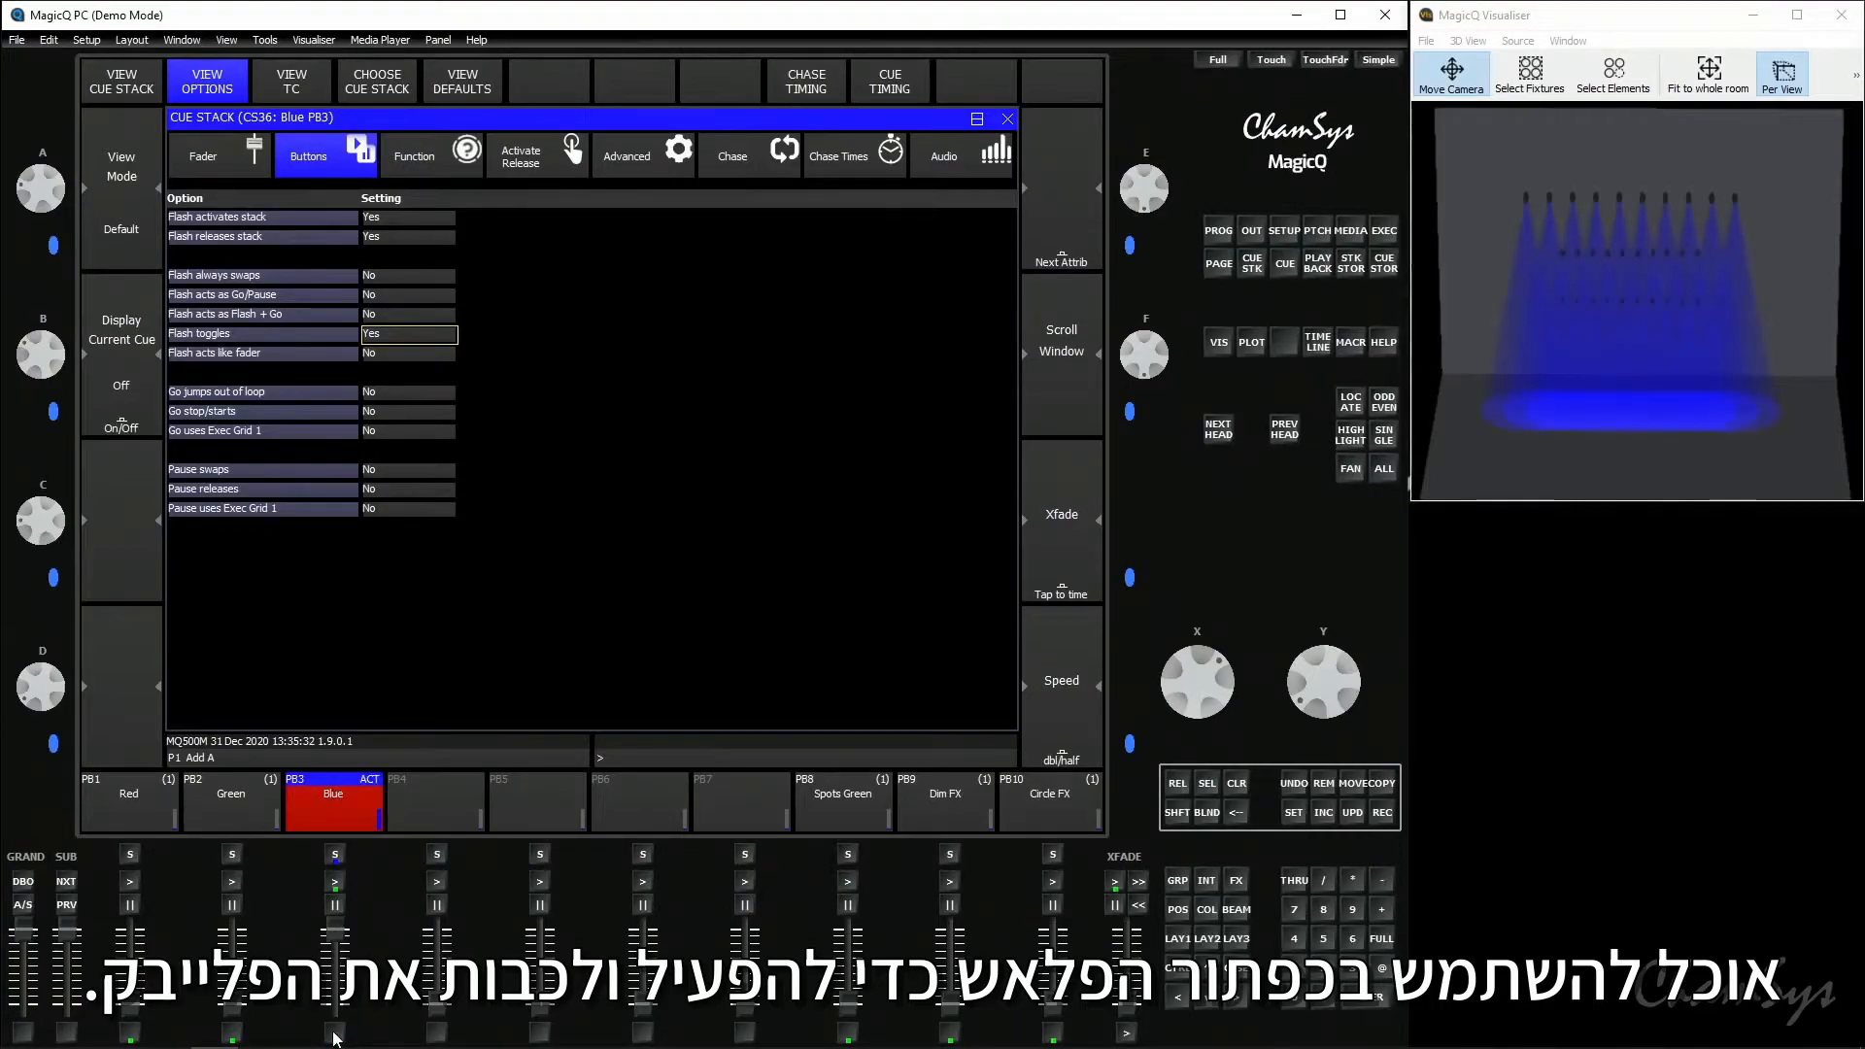
pyautogui.click(333, 1035)
pyautogui.click(333, 1035)
pyautogui.click(334, 1034)
pyautogui.click(335, 1033)
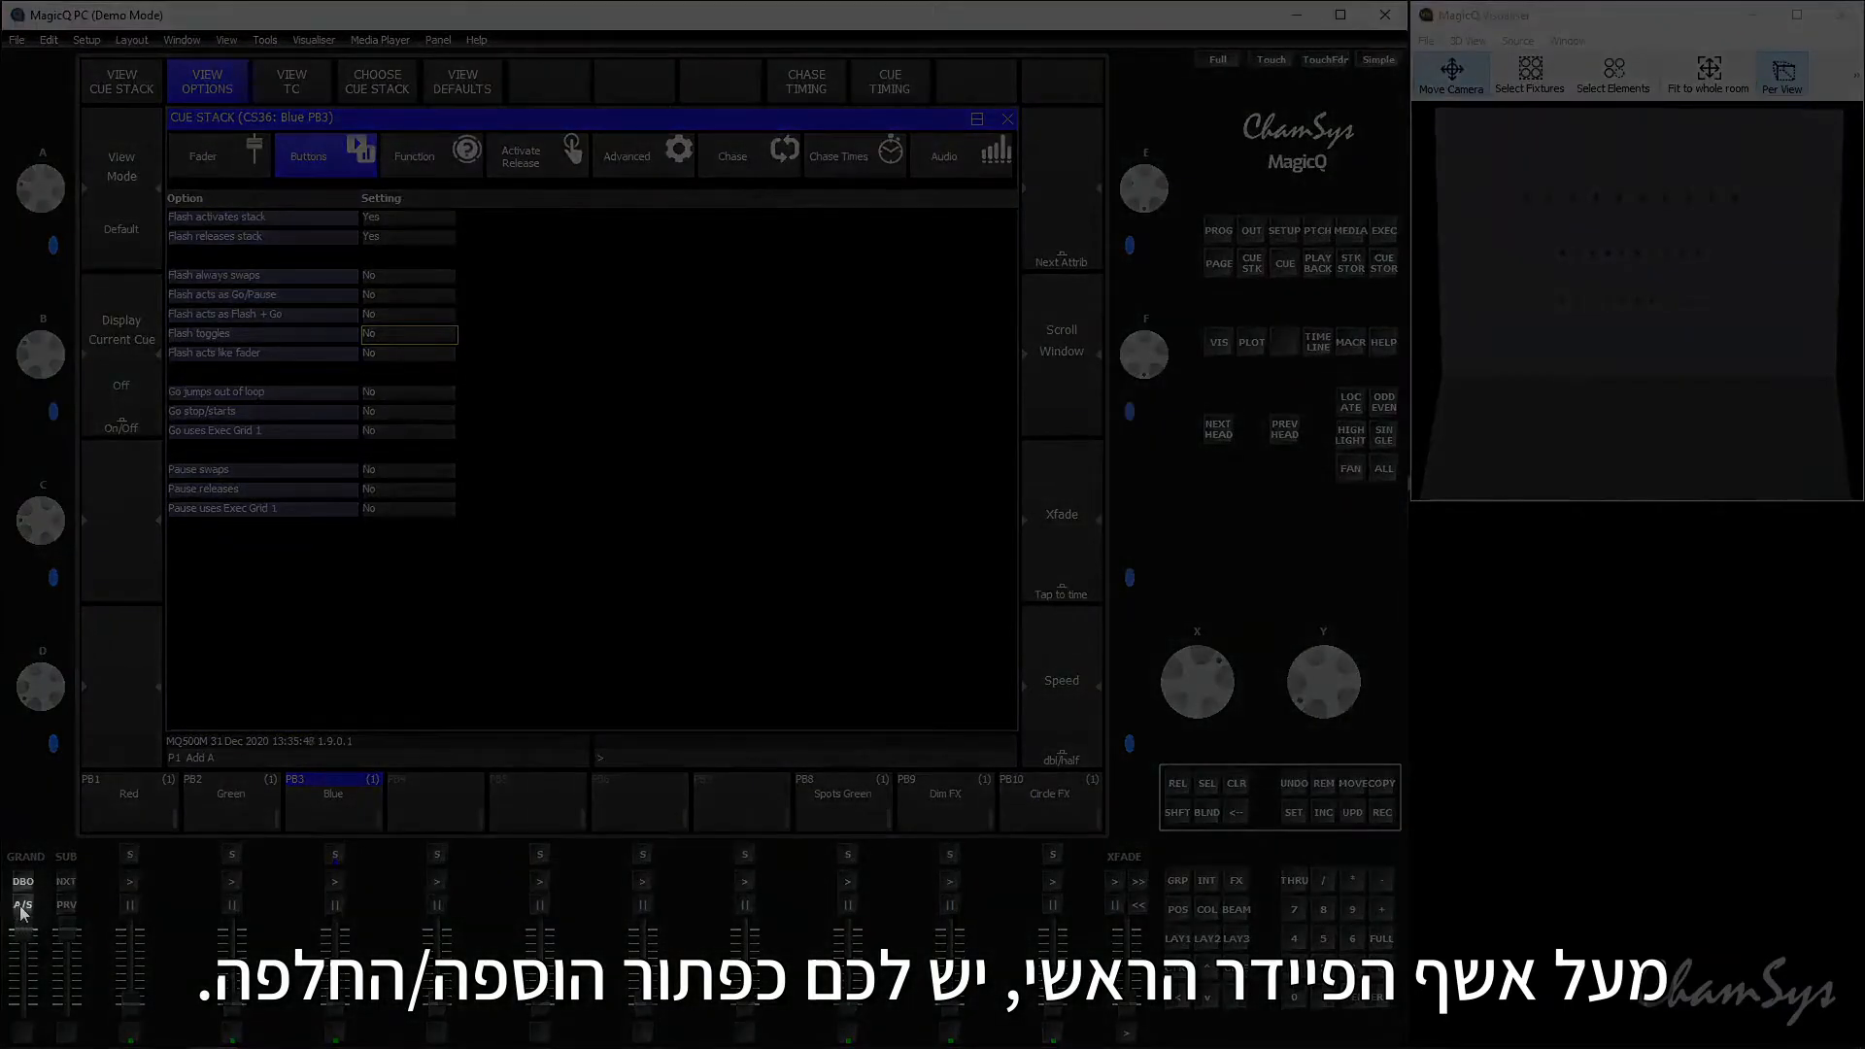
pyautogui.click(22, 907)
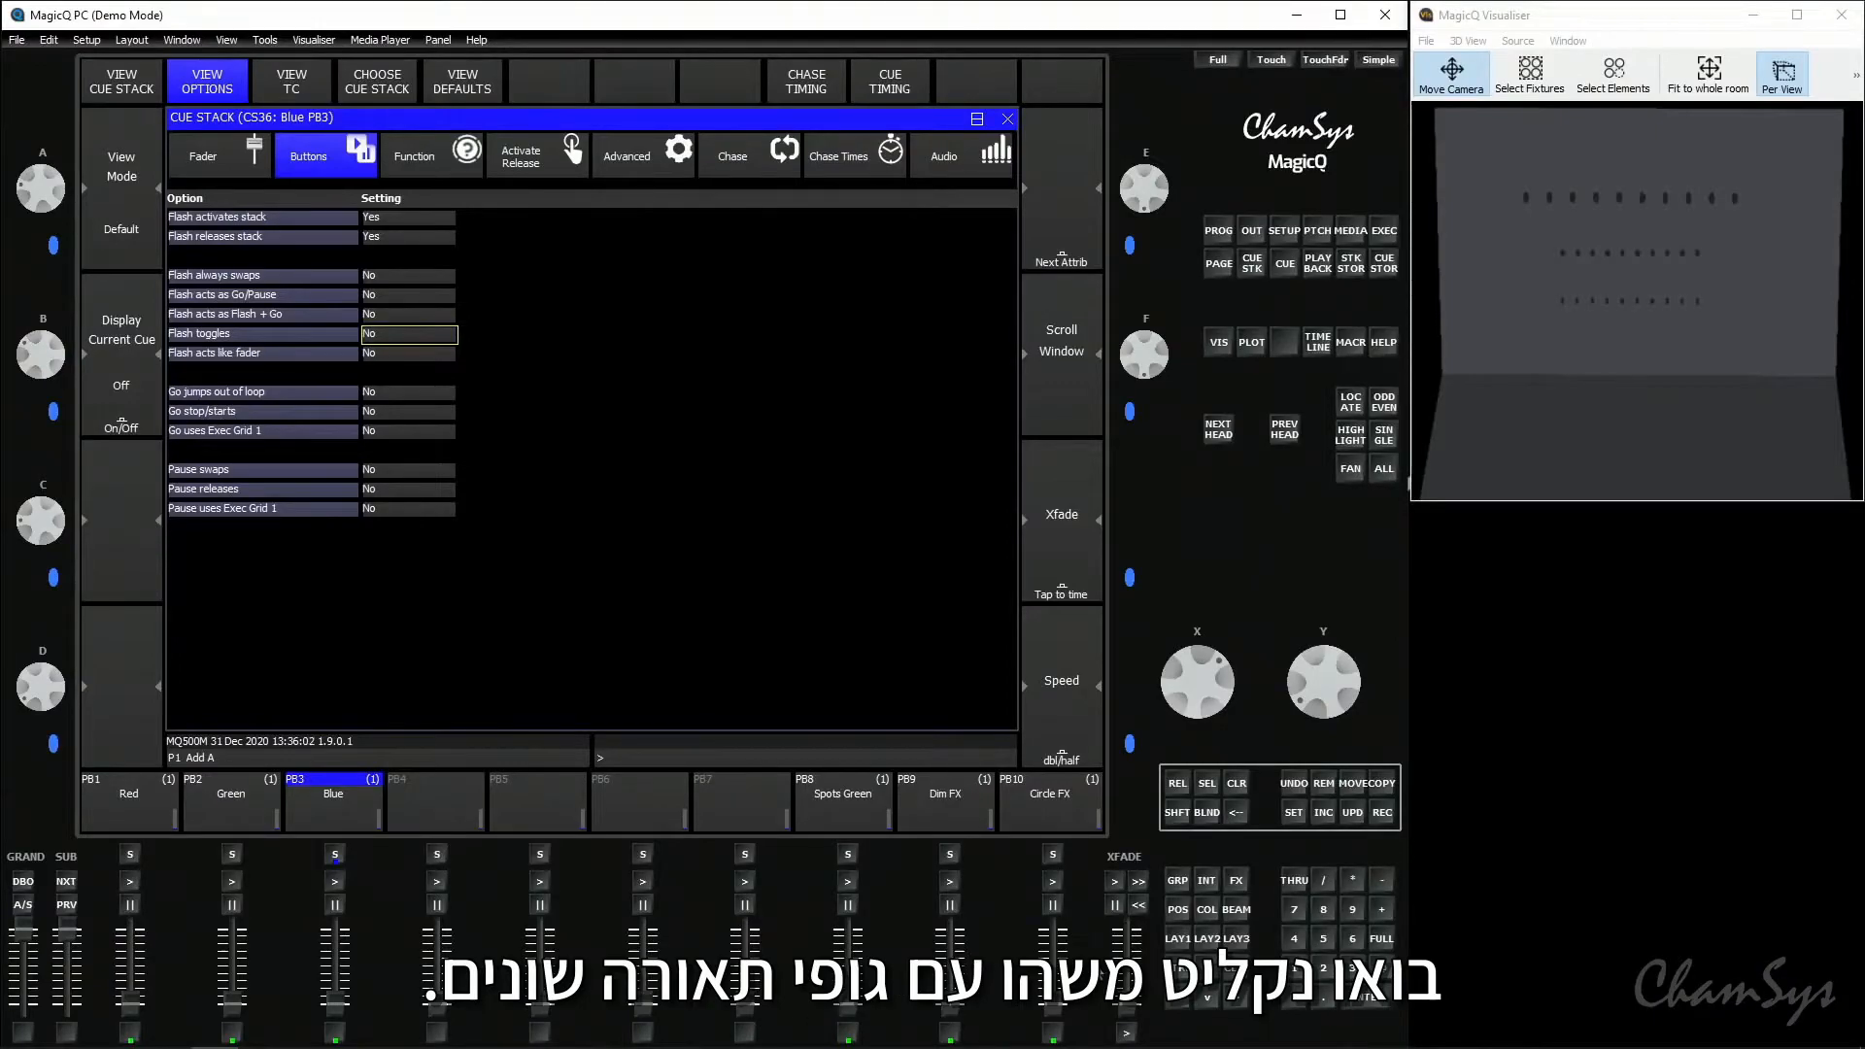
# - Locate the RogueR2Wash group, colour it Green, and tilt the heads to about 58
pyautogui.click(1174, 944)
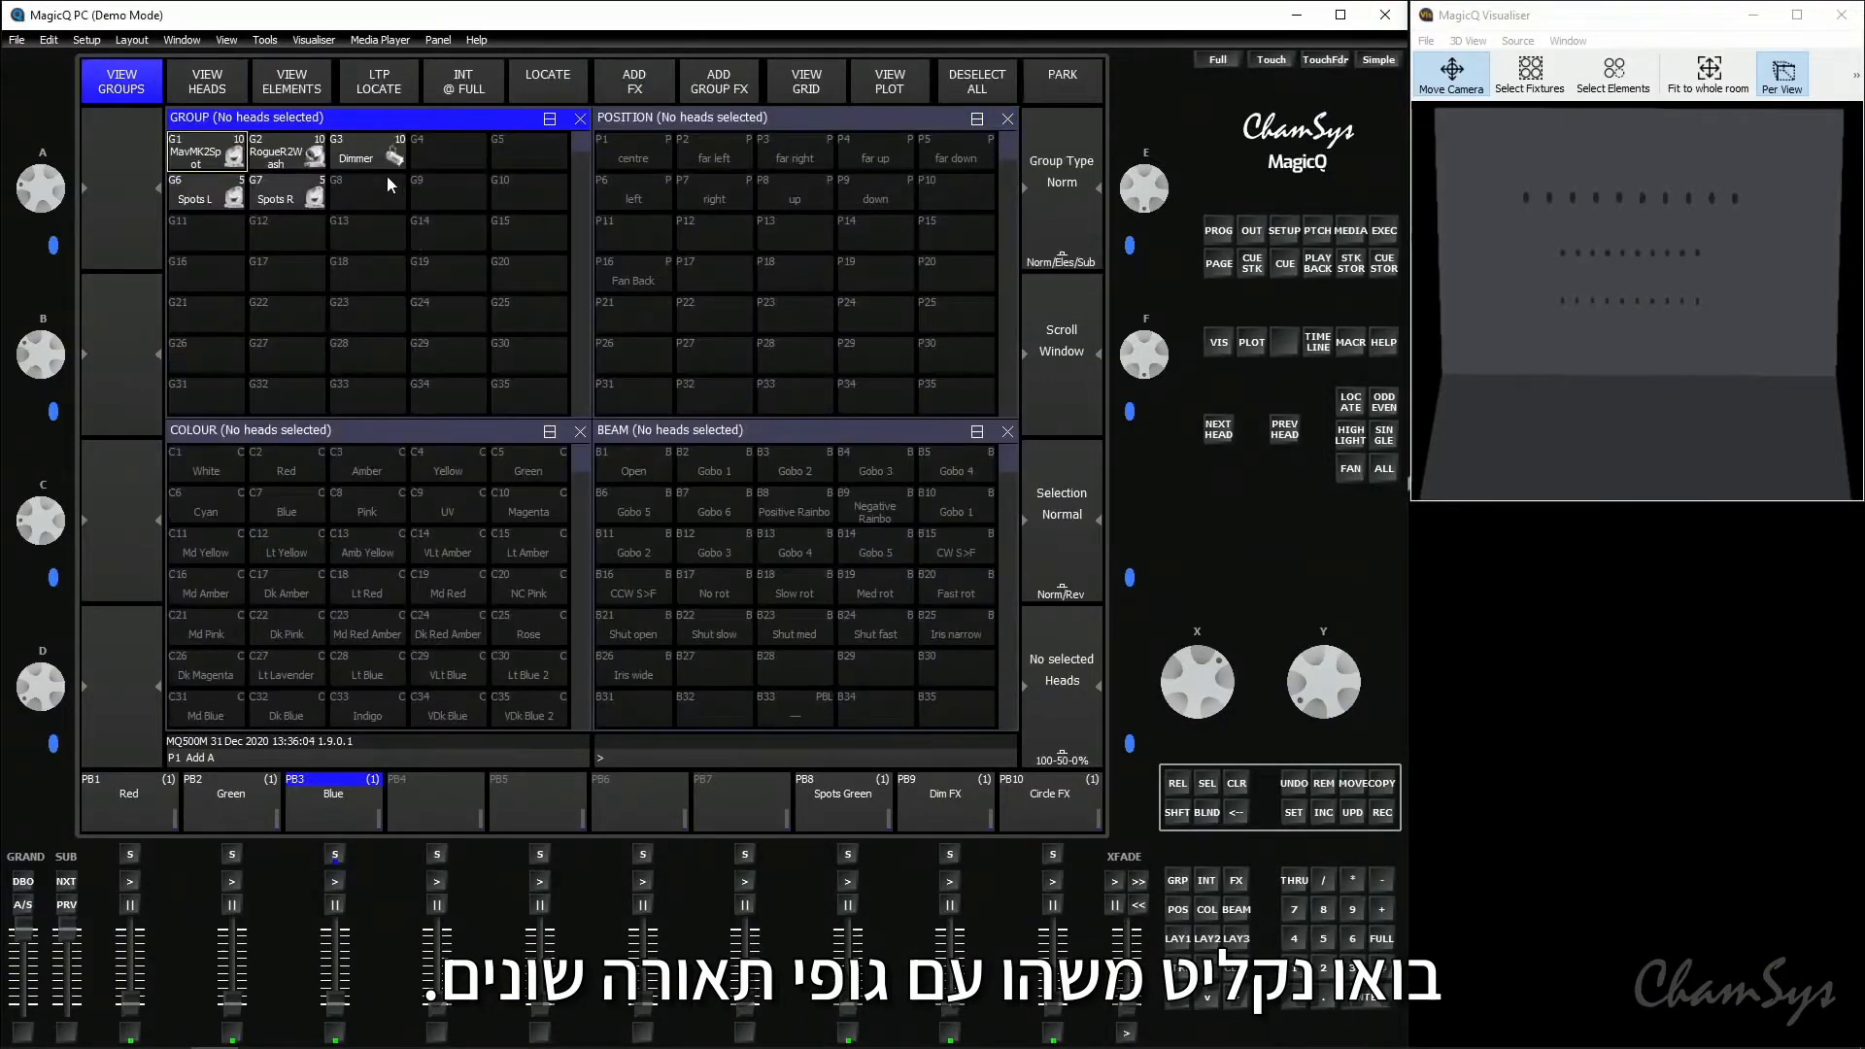
pyautogui.click(287, 155)
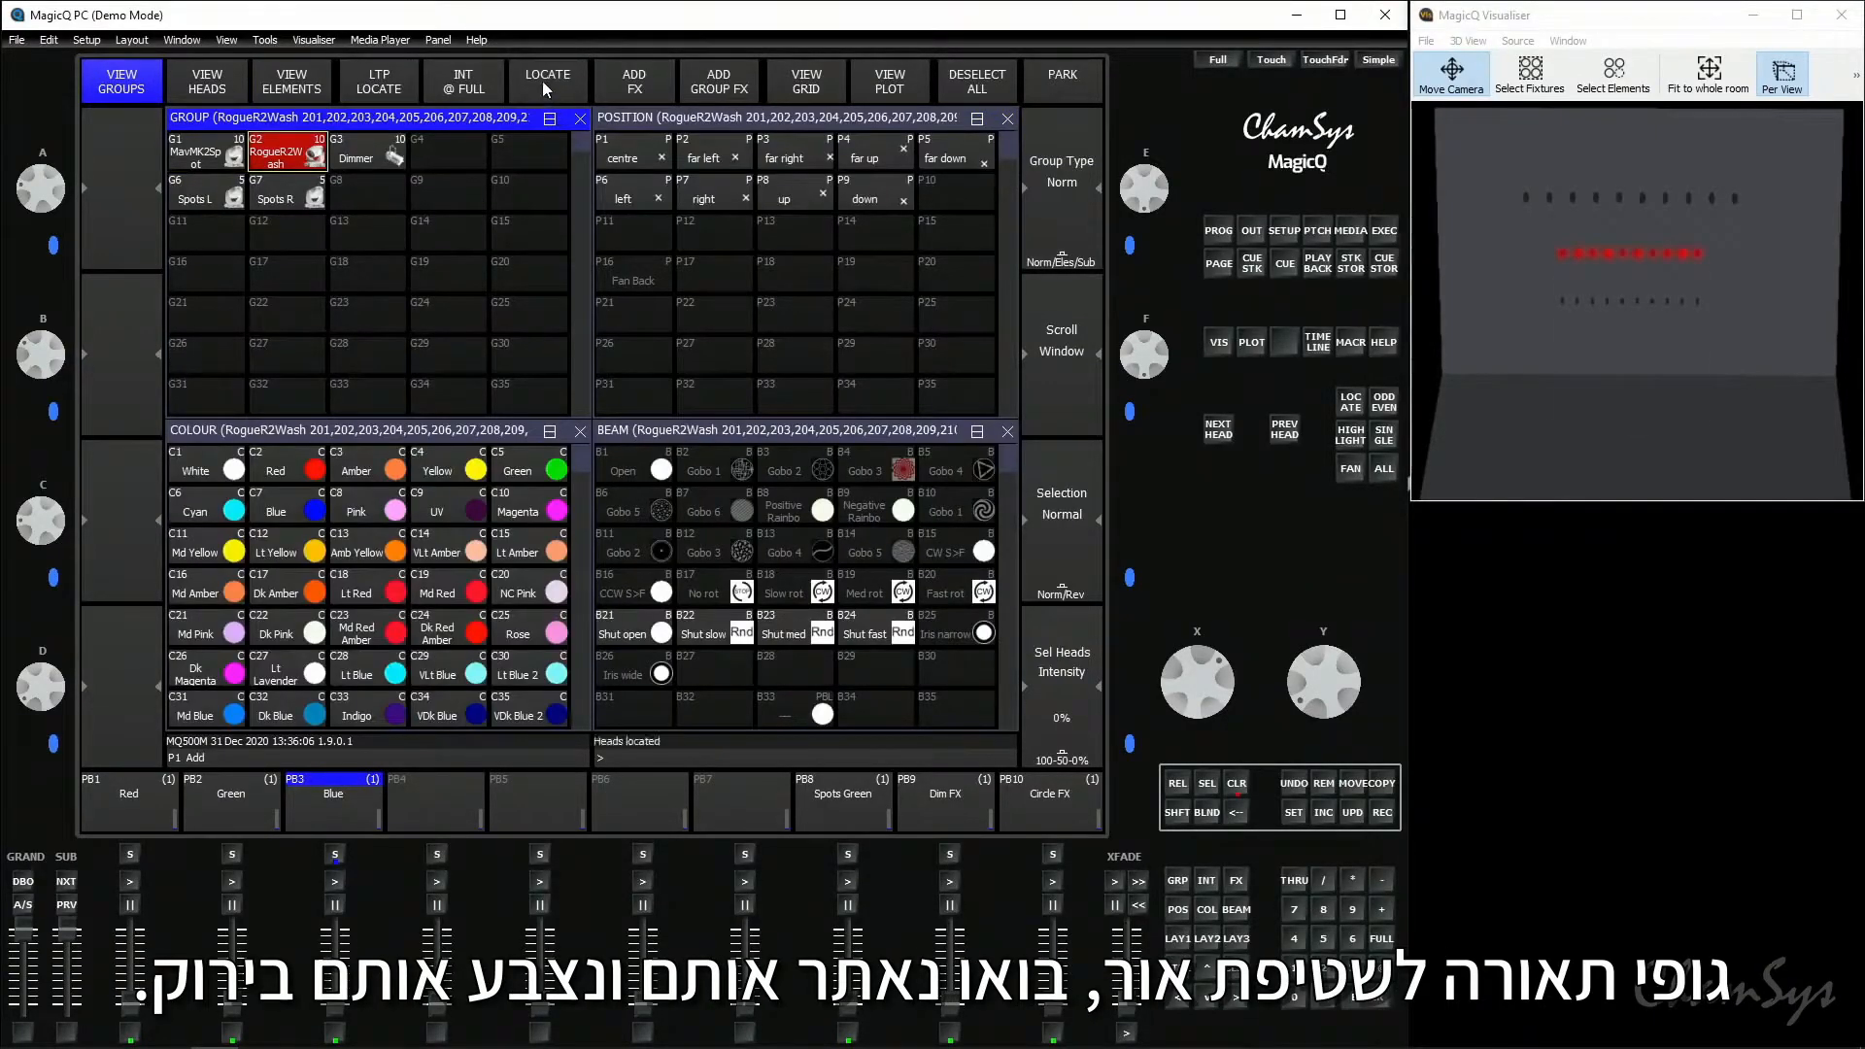
pyautogui.click(541, 467)
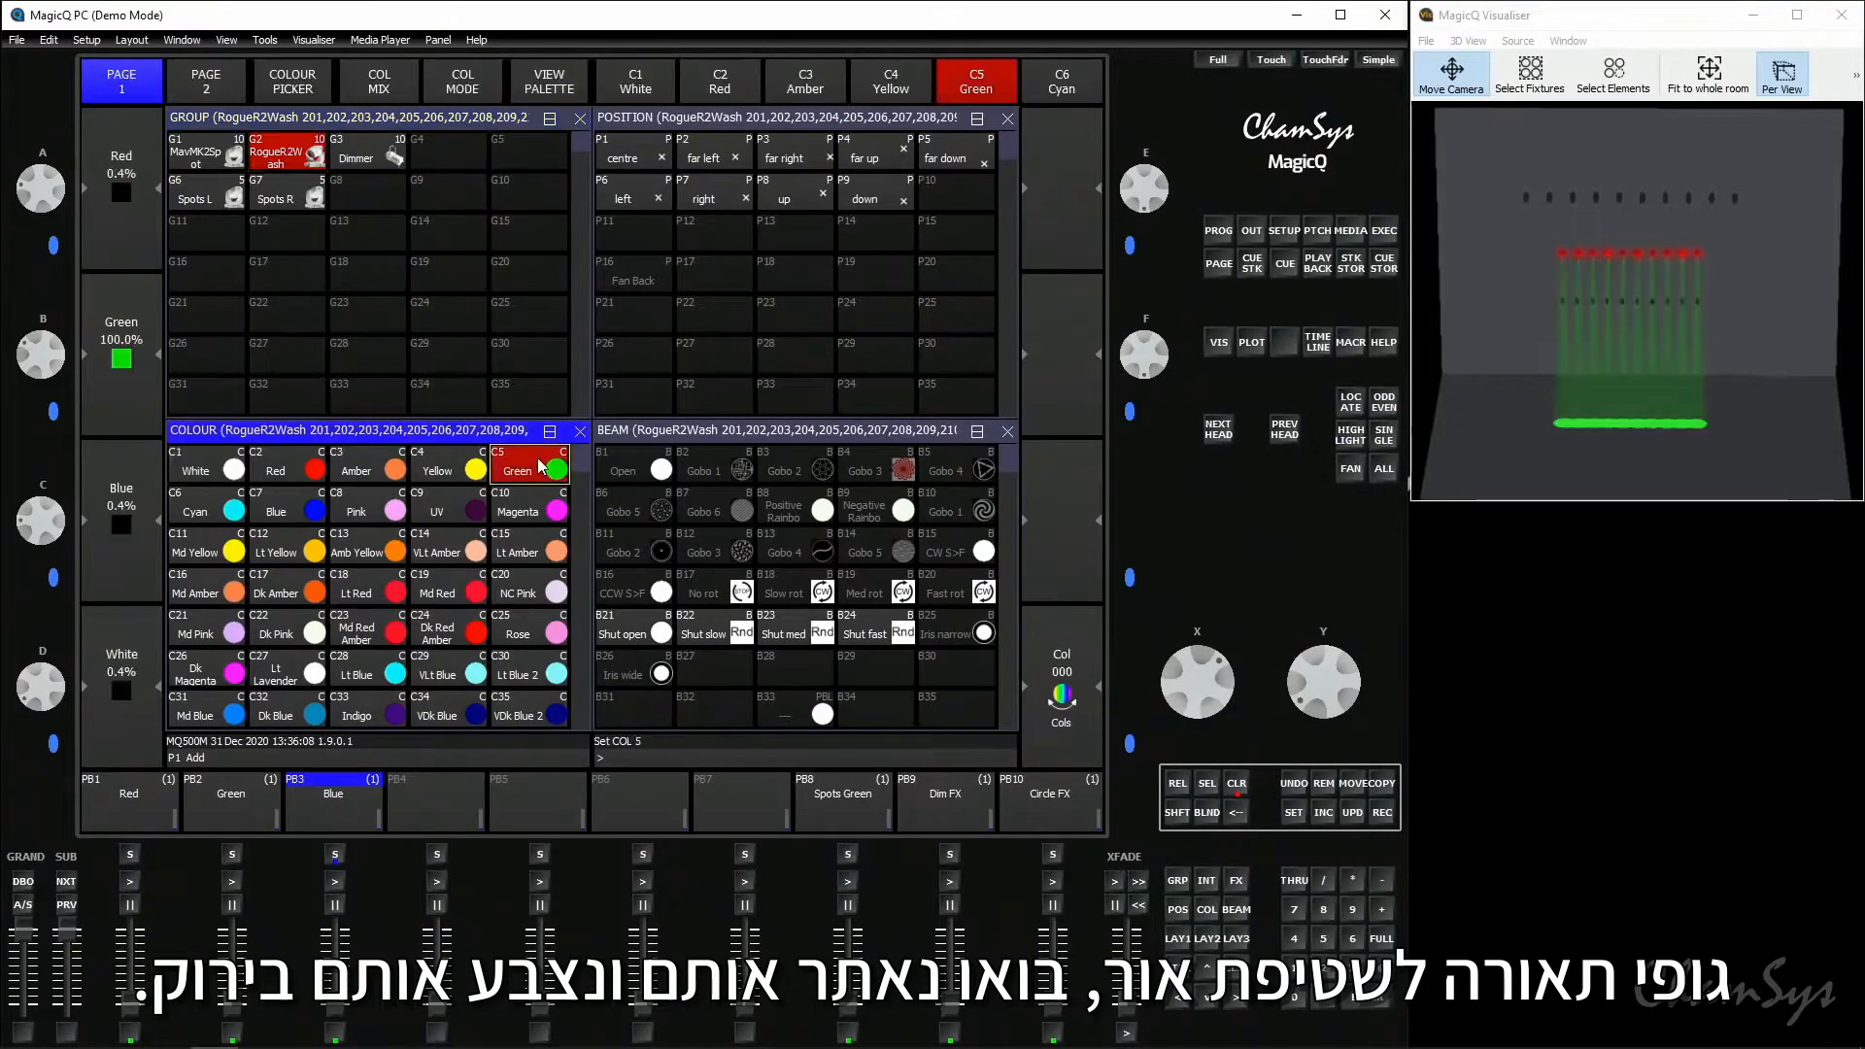
pyautogui.click(882, 403)
pyautogui.moveTo(1331, 691); pyautogui.dragTo(1340, 733)
# - Record the green wash look as a cue on playback 5 and clear the programmer
pyautogui.click(1382, 812)
pyautogui.click(527, 816)
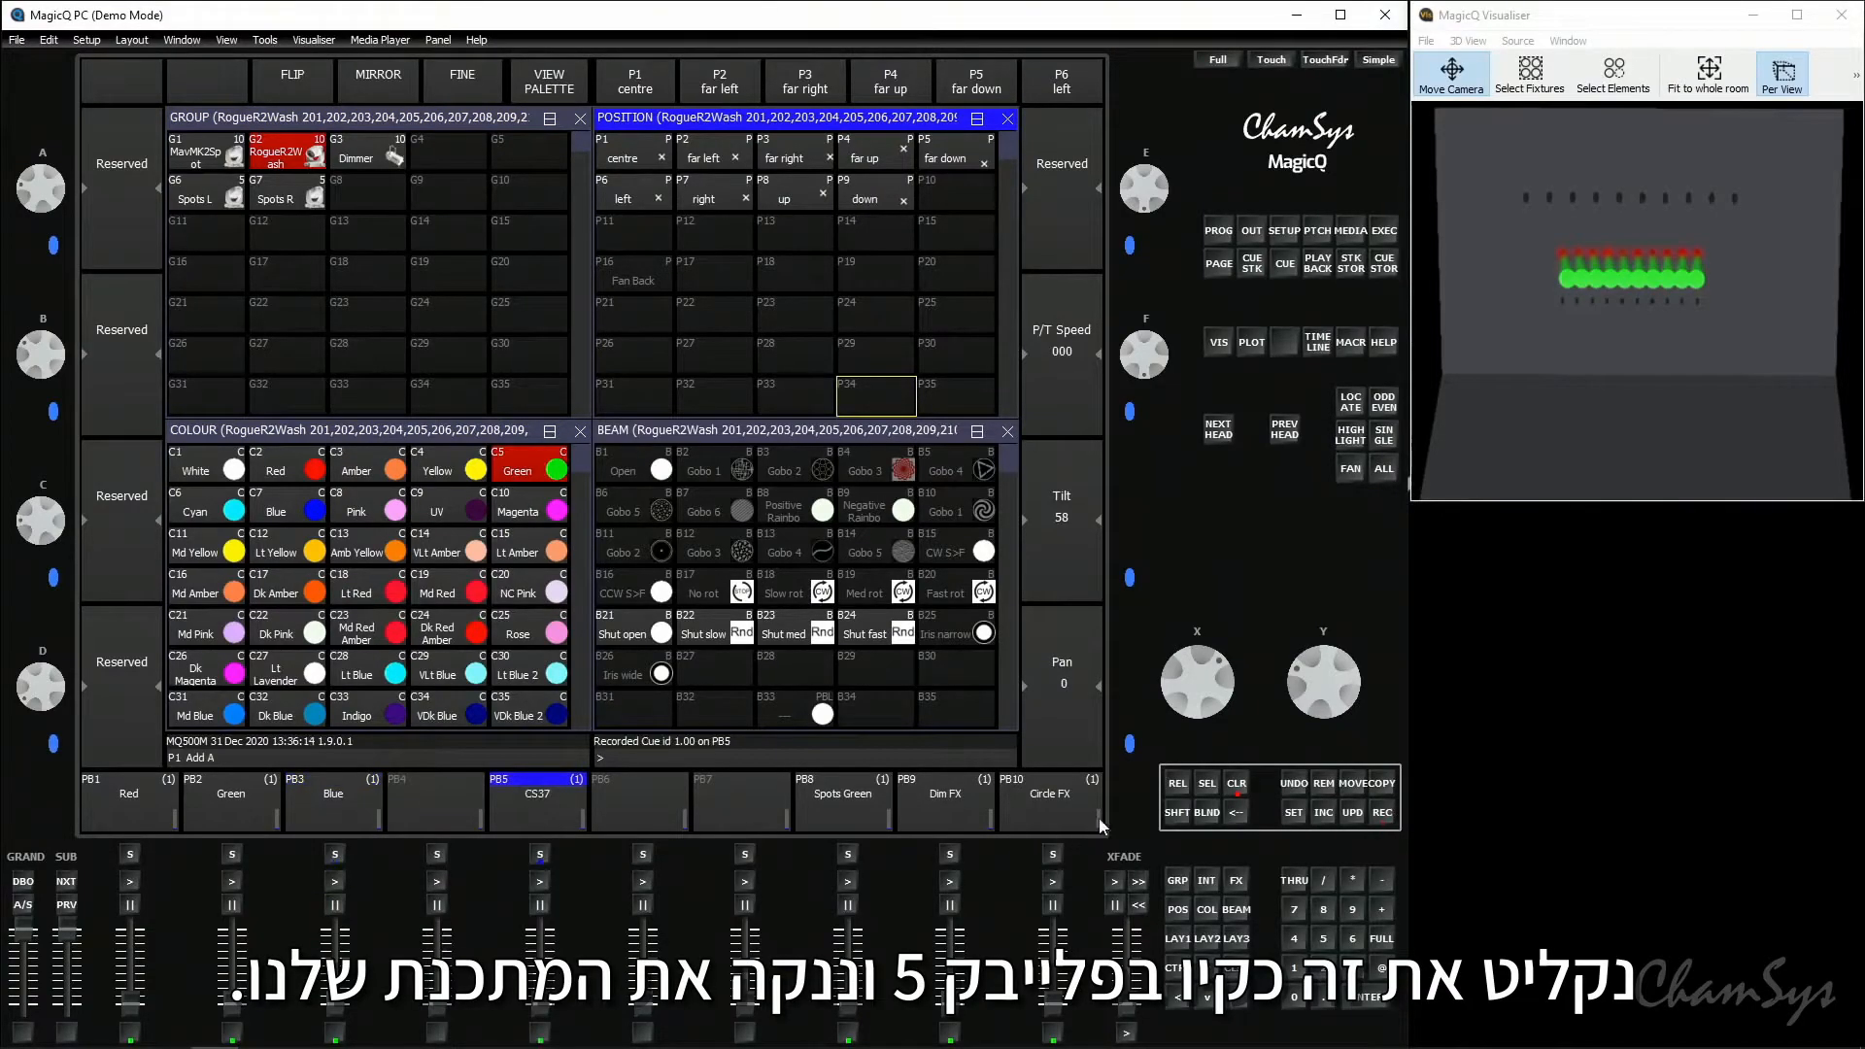
pyautogui.click(1236, 785)
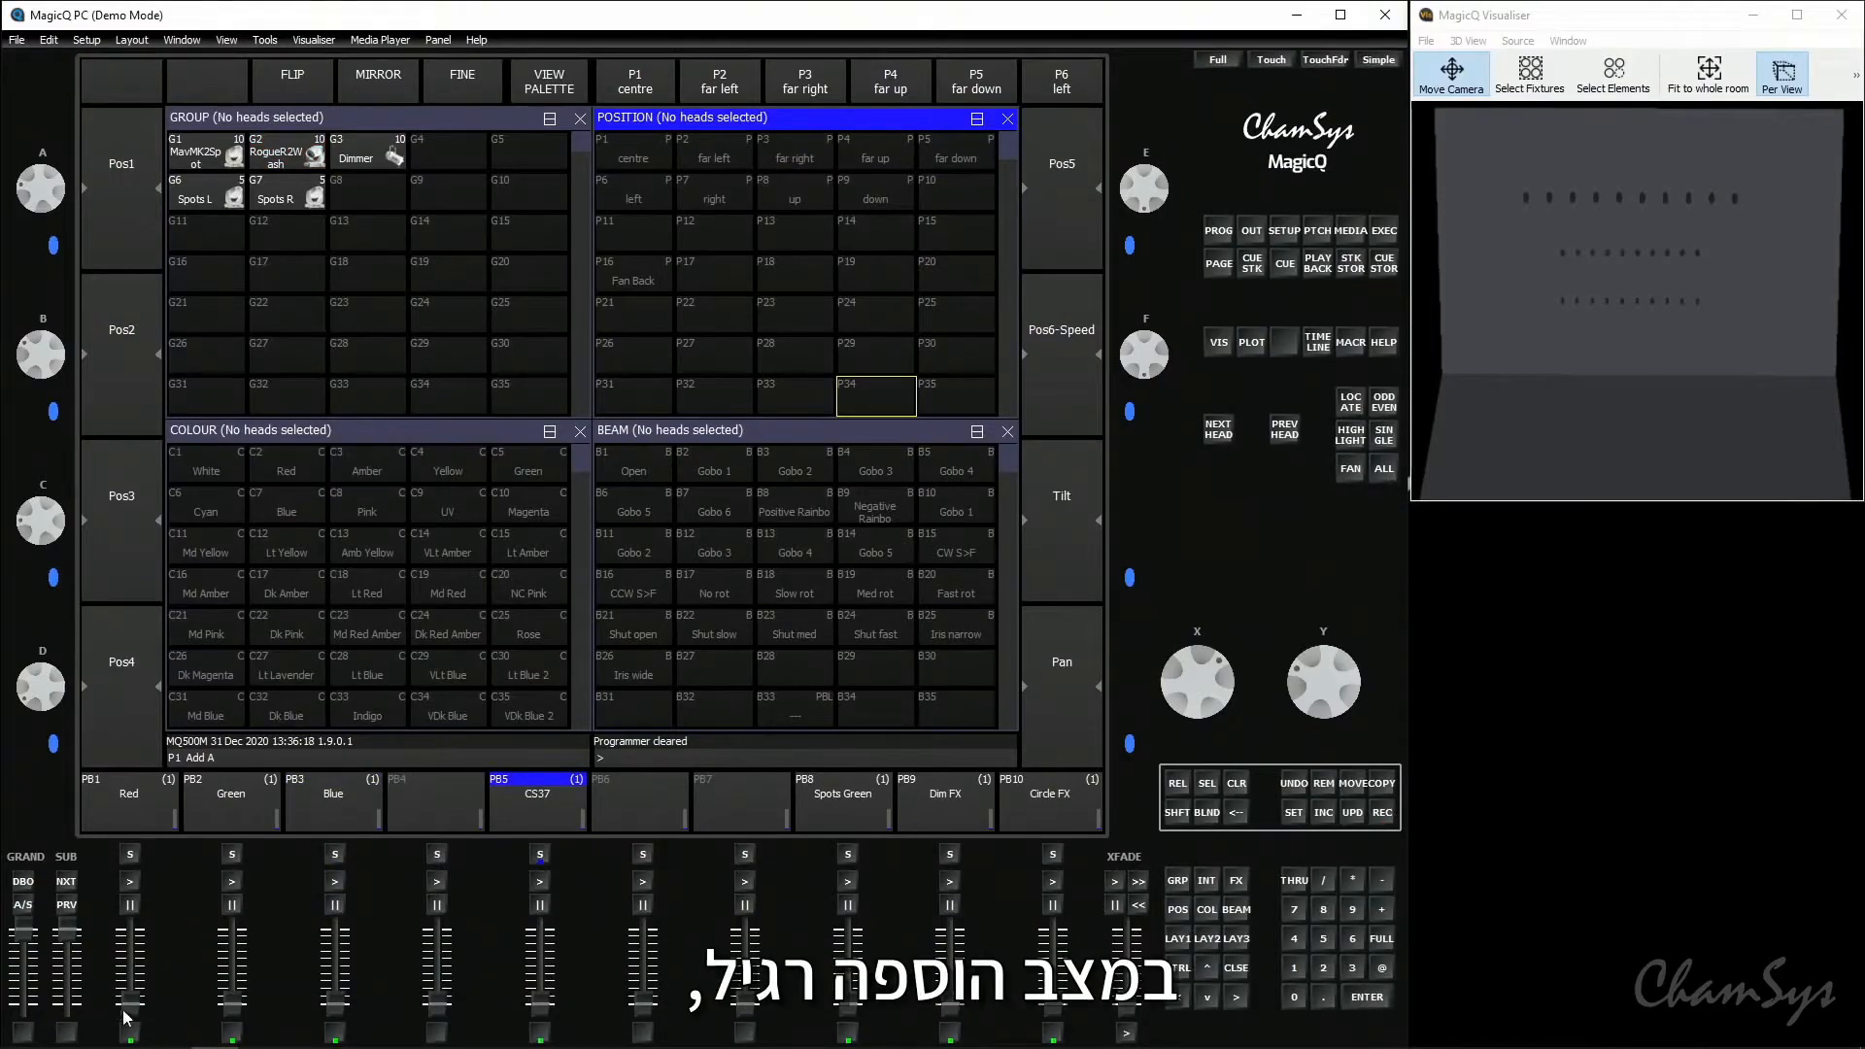
# - Raise playbacks 1 Red and 10 Circle FX, and test flashing playback 5 over them in Swap mode
pyautogui.moveTo(134, 1012); pyautogui.dragTo(130, 930)
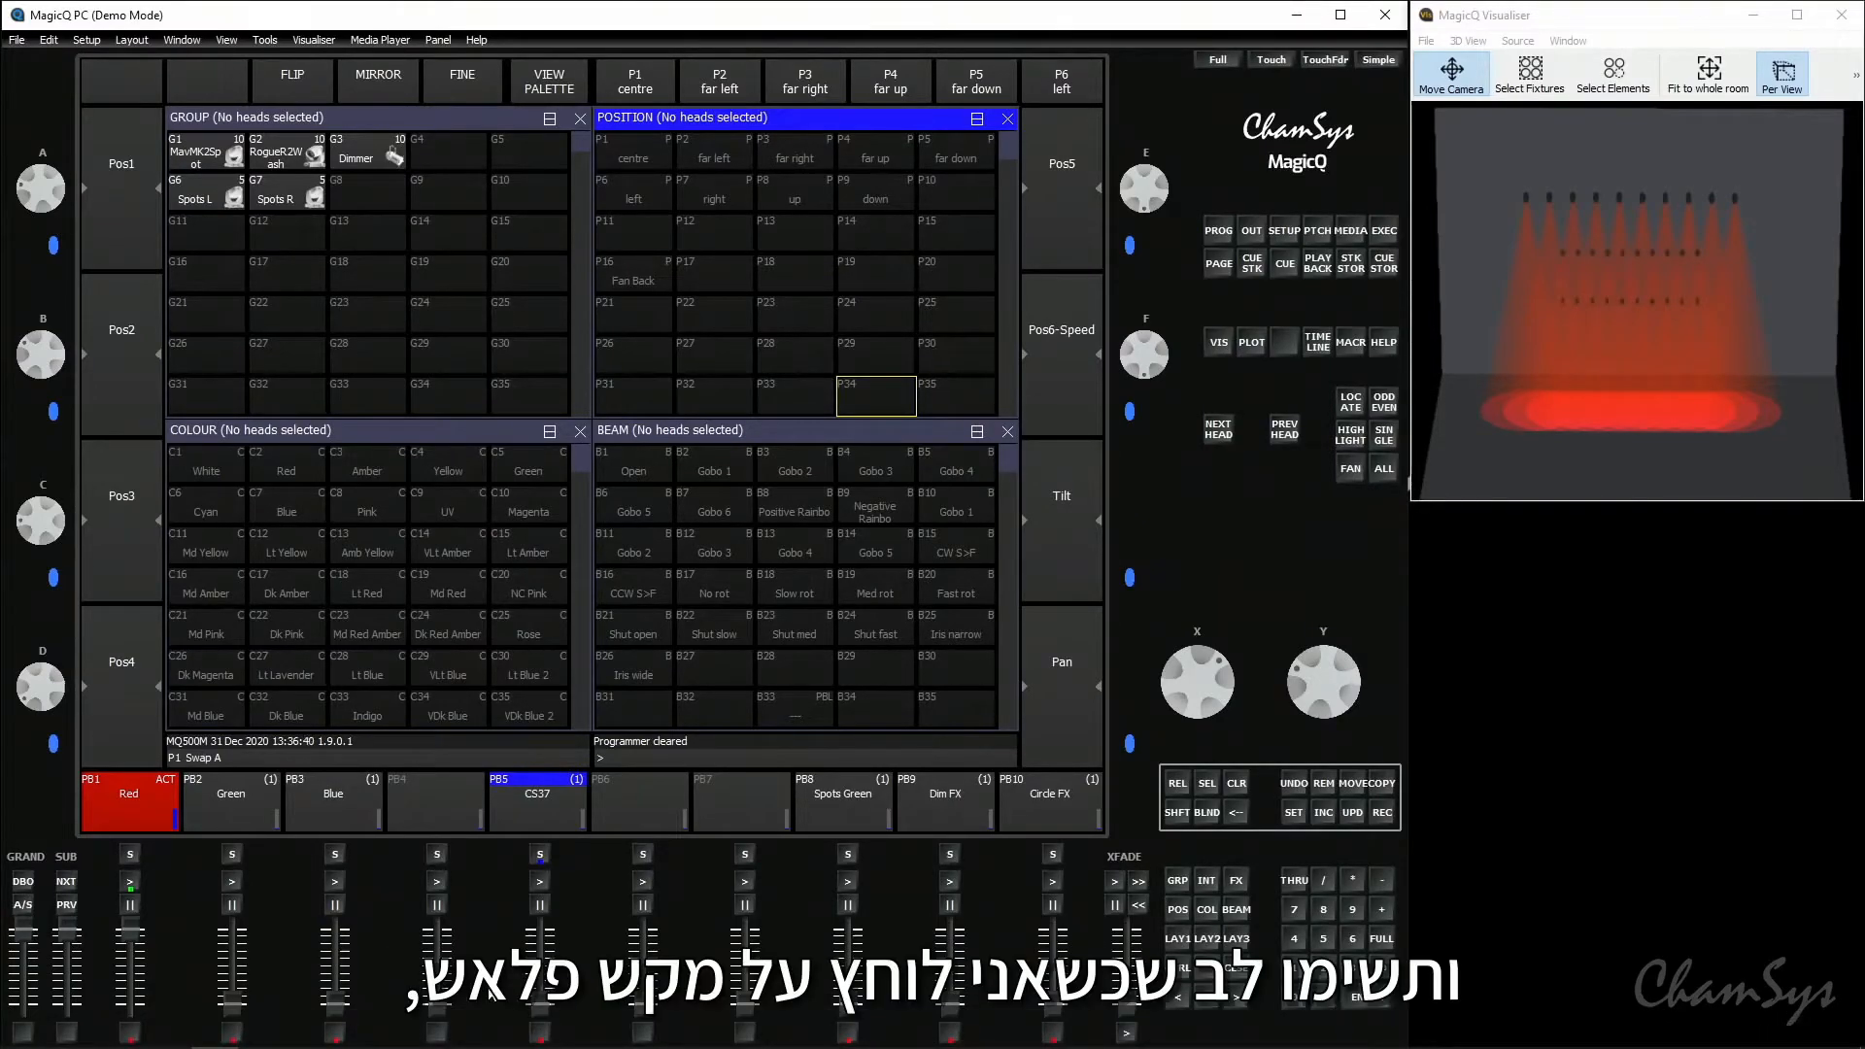
pyautogui.click(540, 1032)
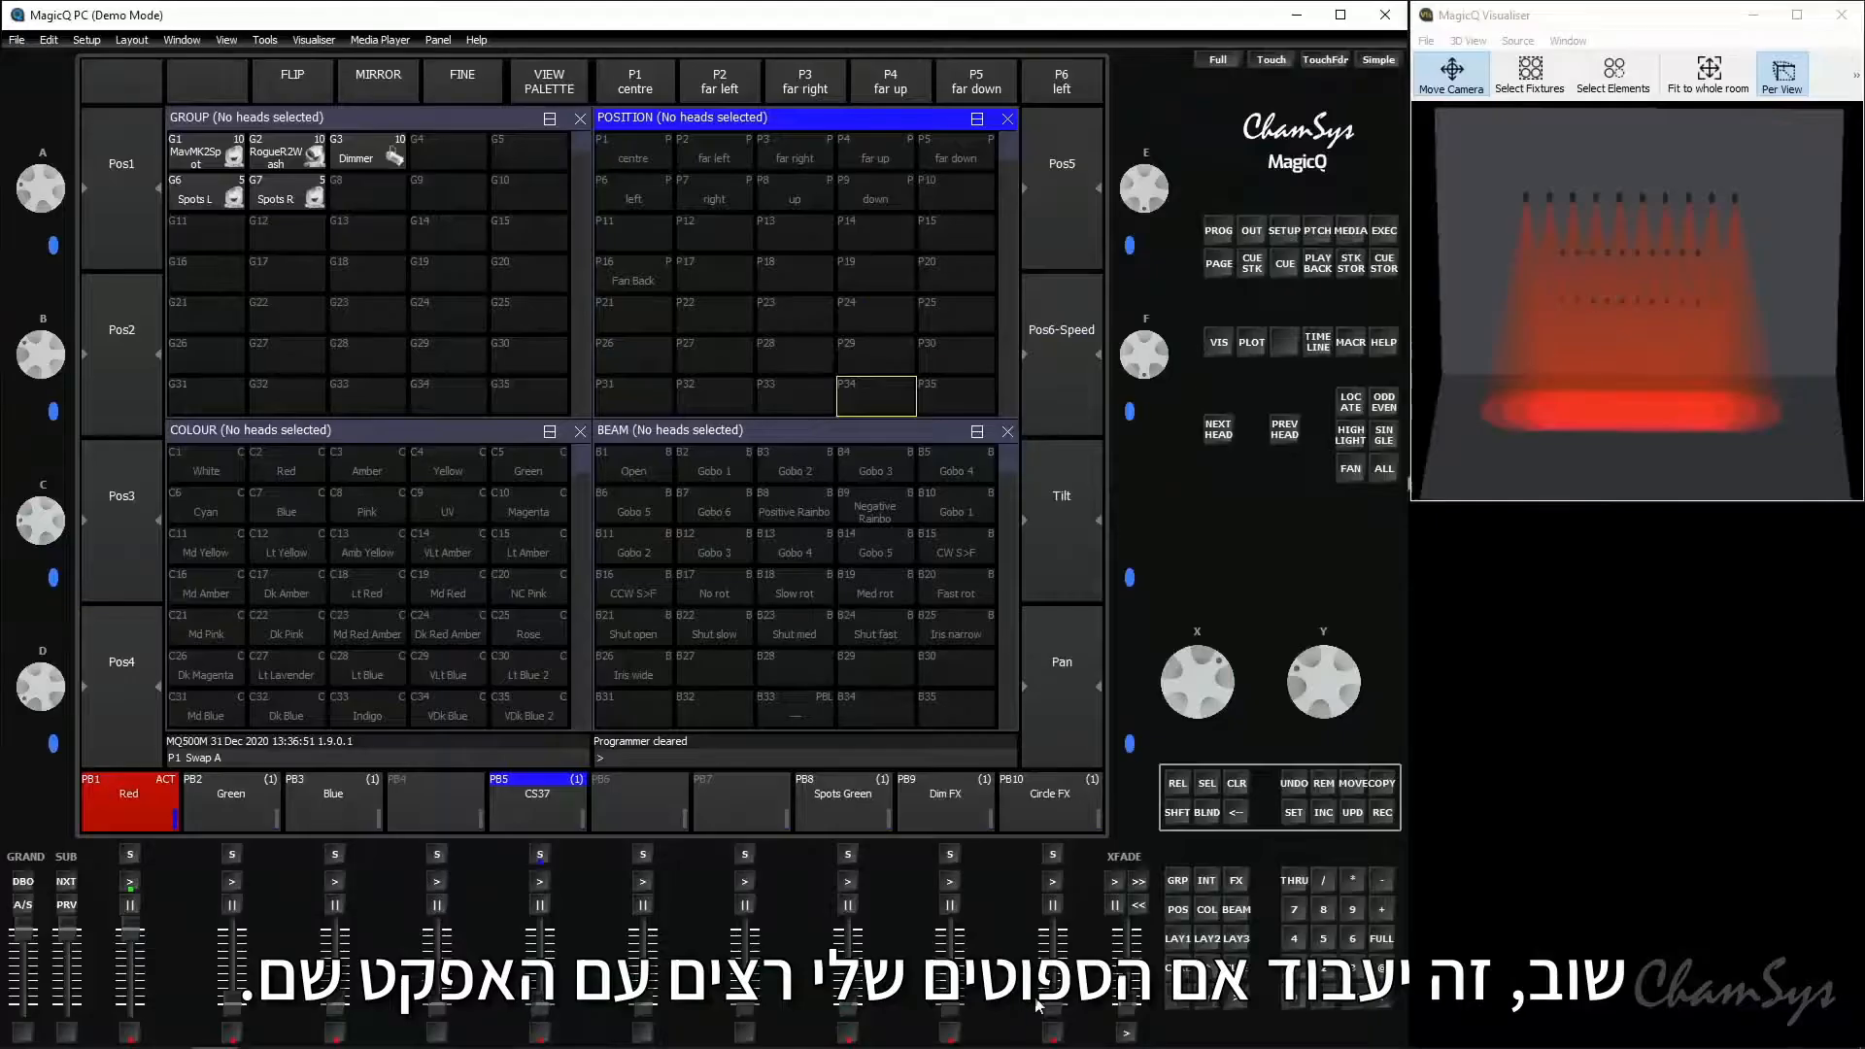
pyautogui.moveTo(1053, 1010); pyautogui.dragTo(1053, 933)
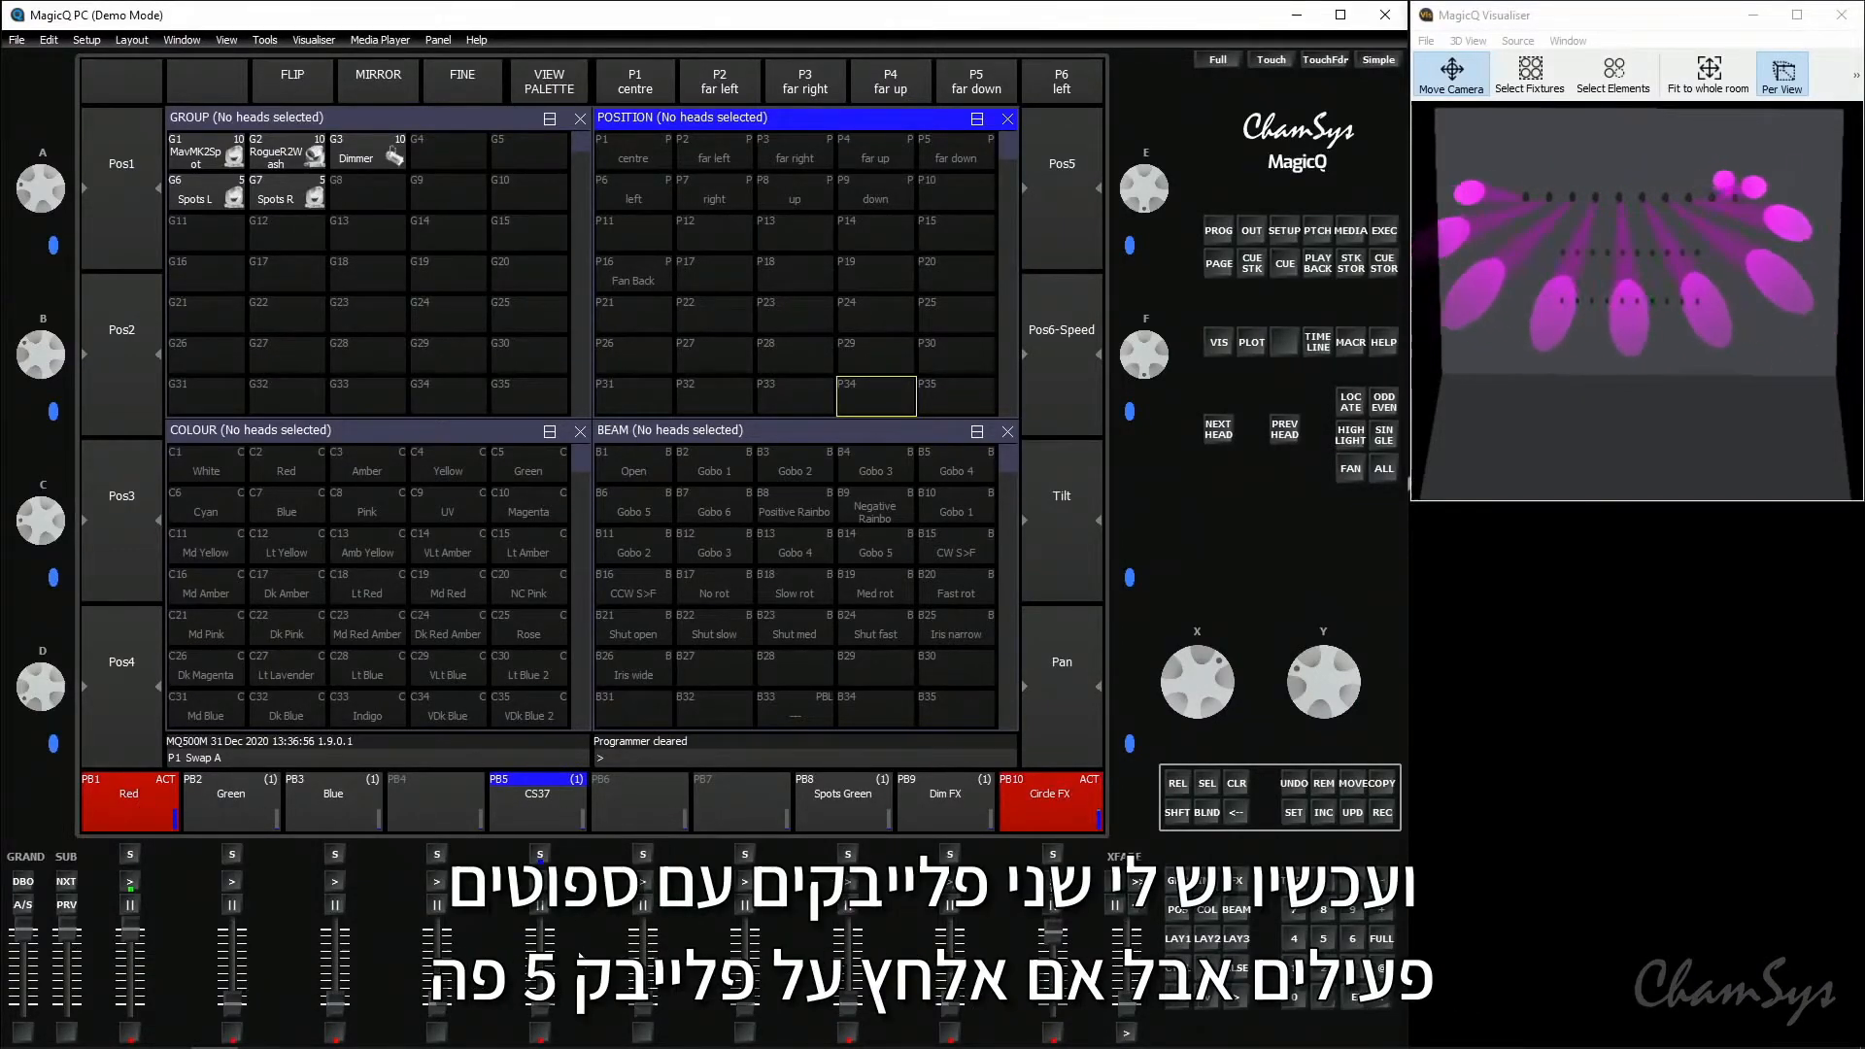
pyautogui.click(542, 1032)
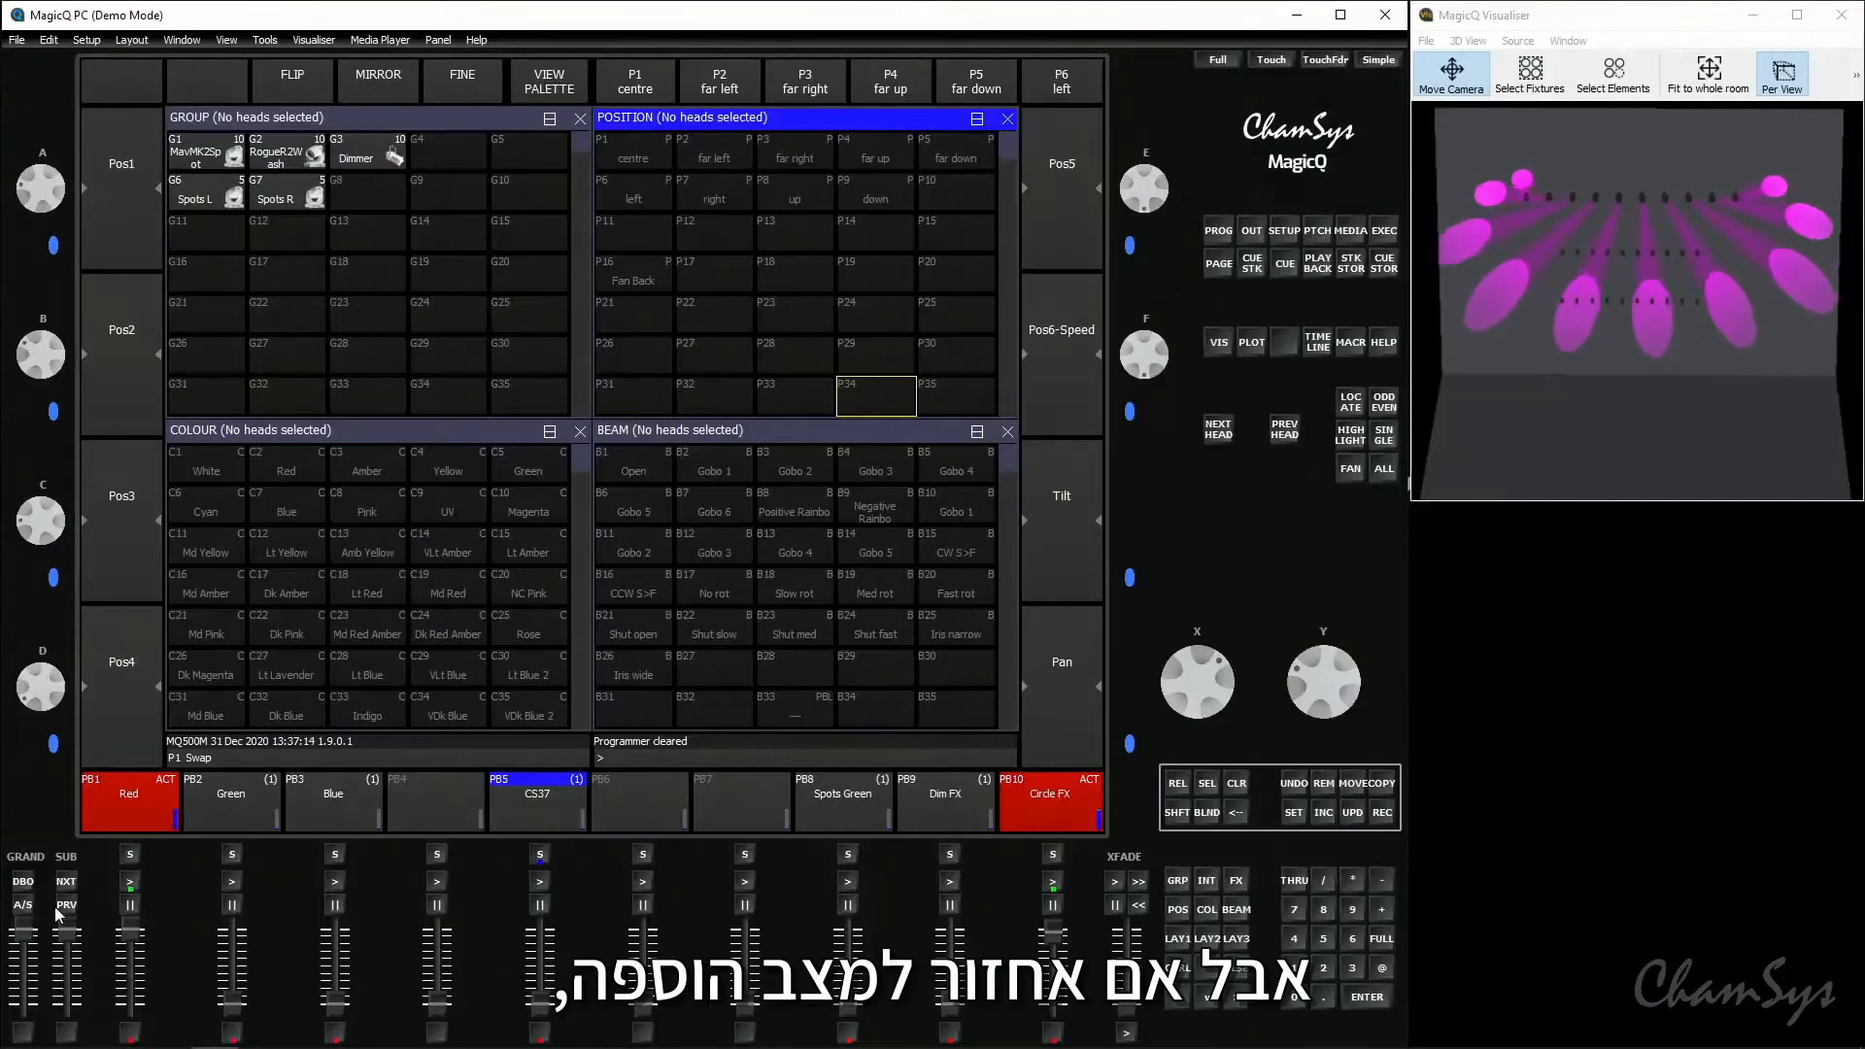
# - Return to Add mode and flash playback 5 over the running Circle FX
pyautogui.click(540, 1033)
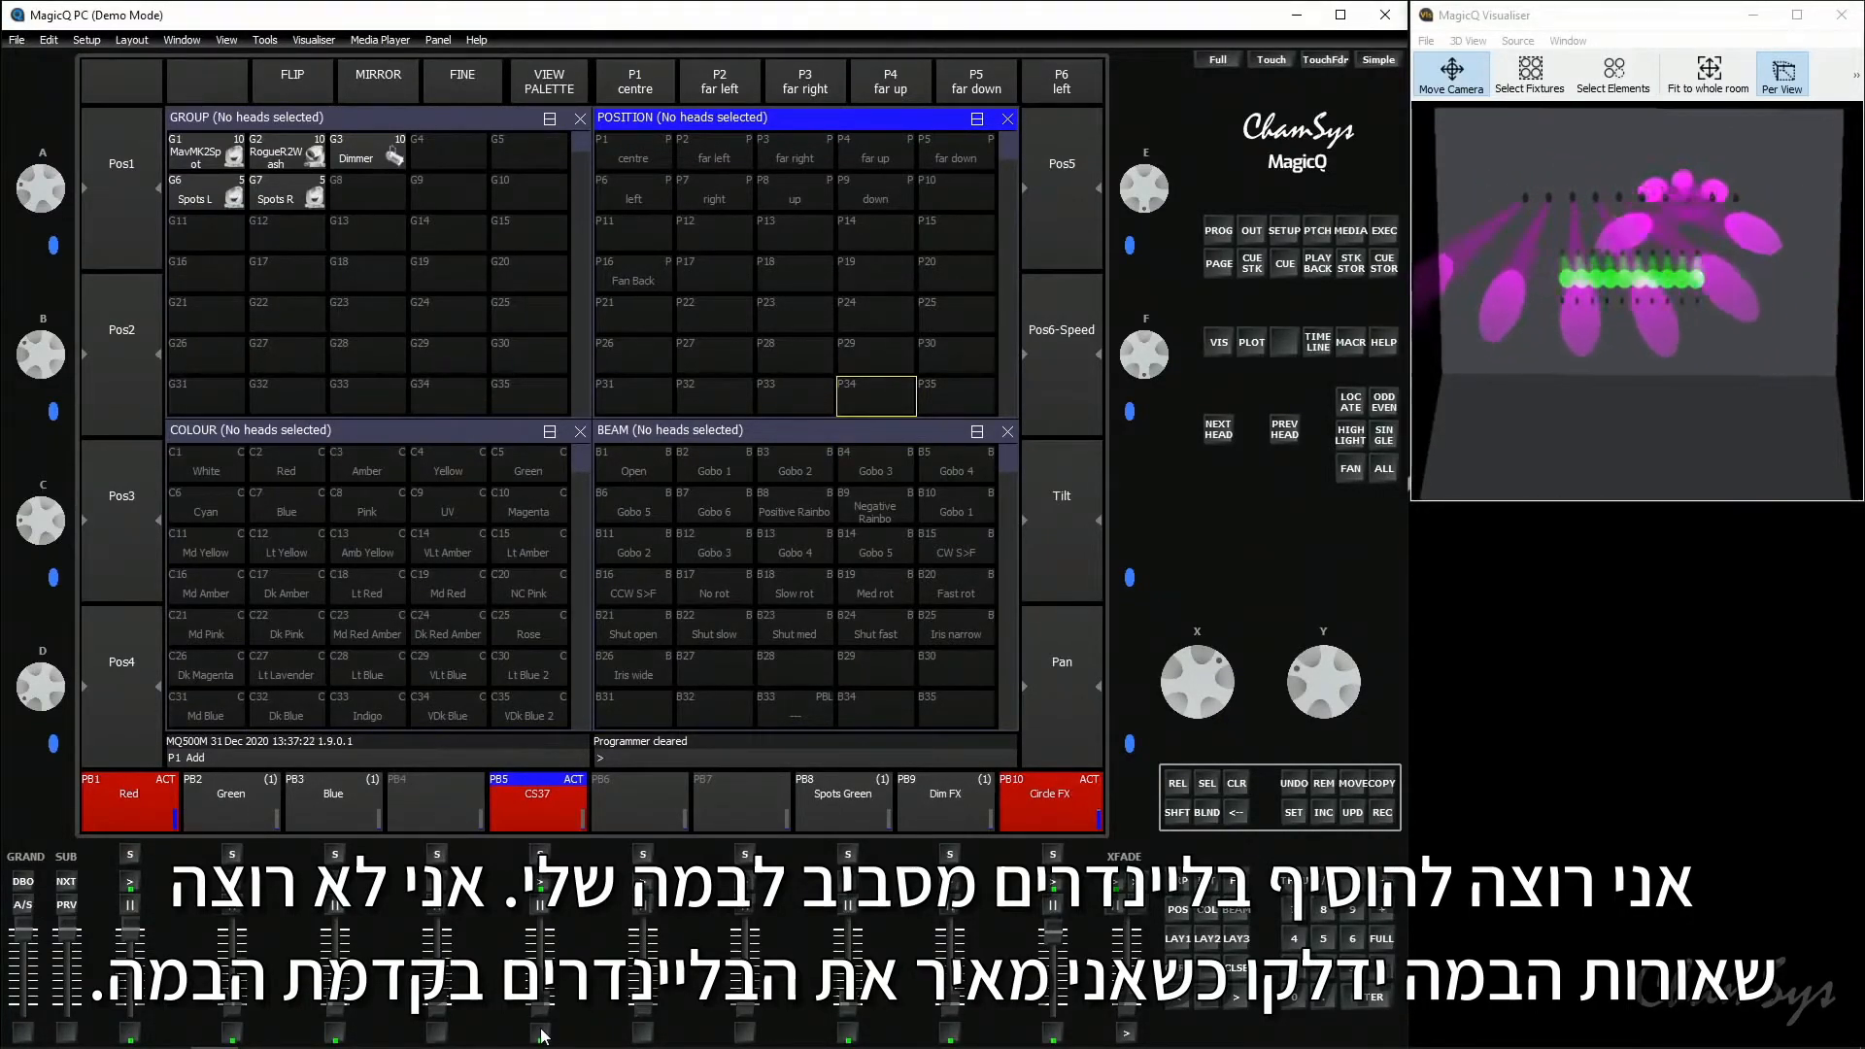
pyautogui.click(540, 1032)
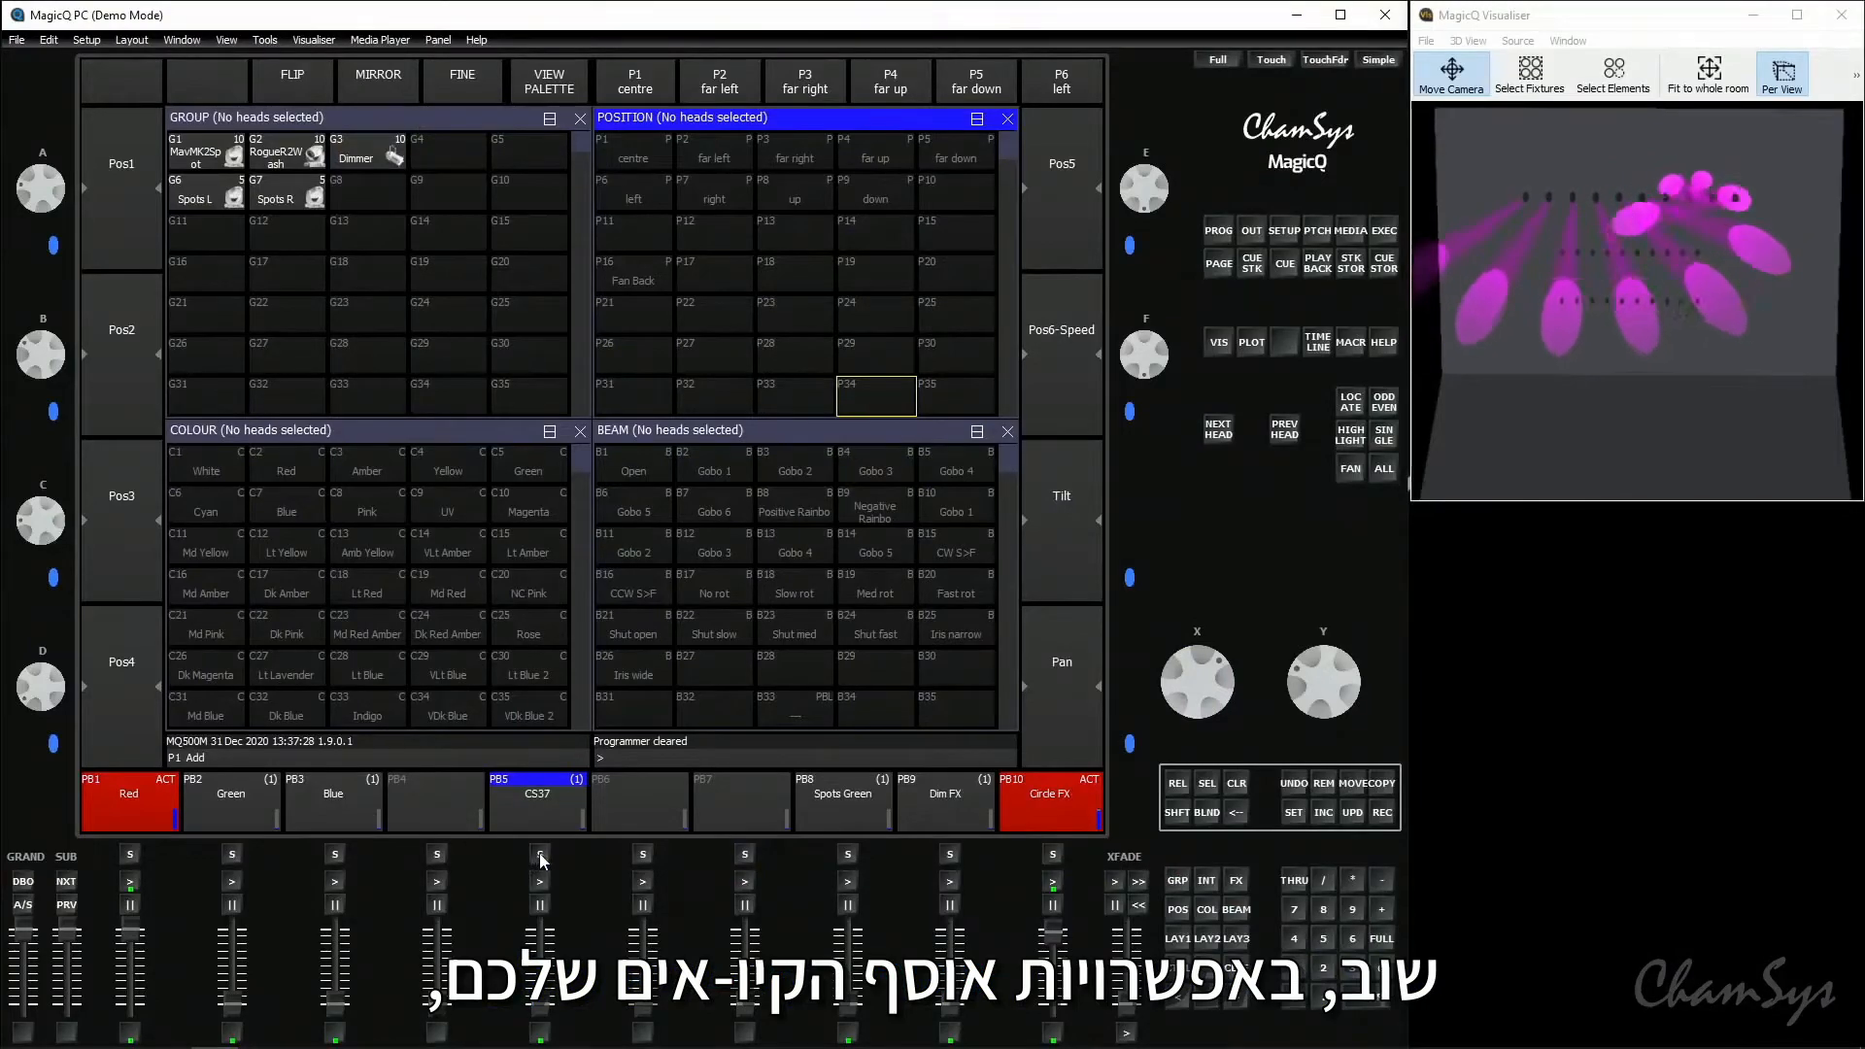
# - Show the cue stack button options of playback 5 and set "Flash always swaps" to Yes
pyautogui.tripleClick(540, 855)
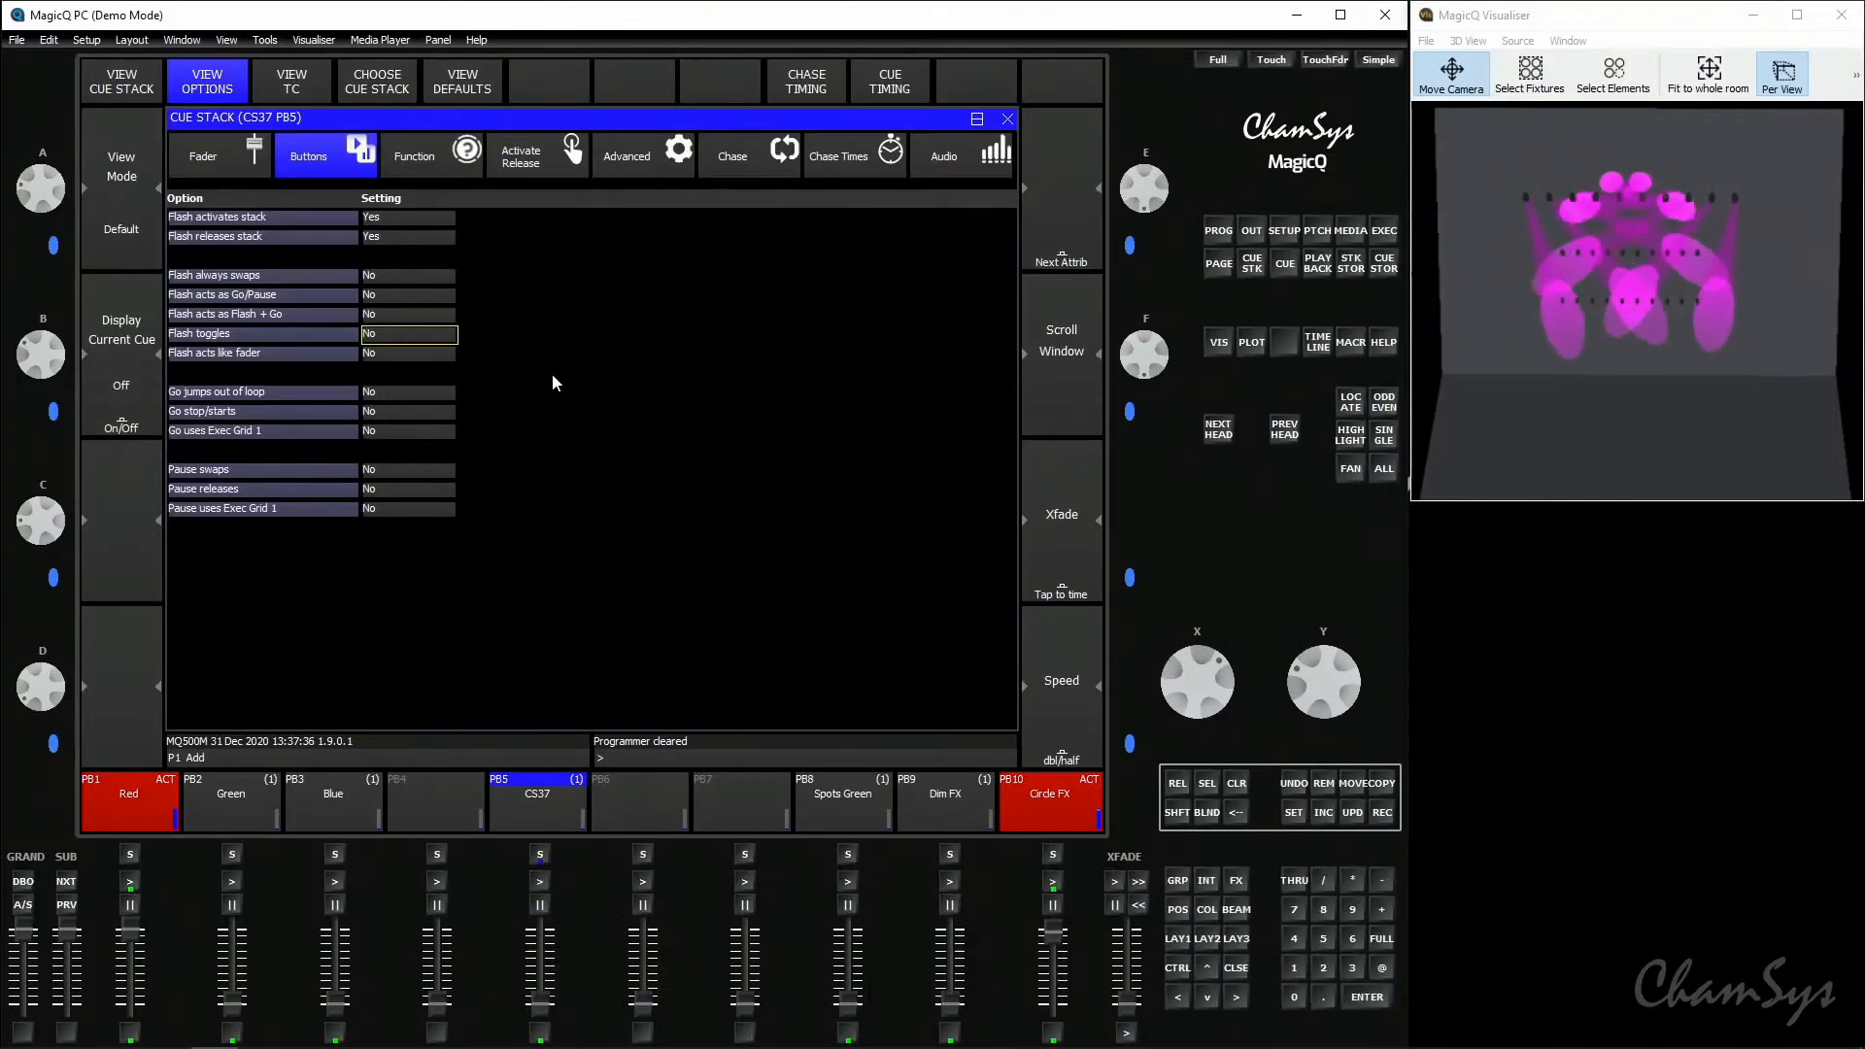
pyautogui.click(406, 278)
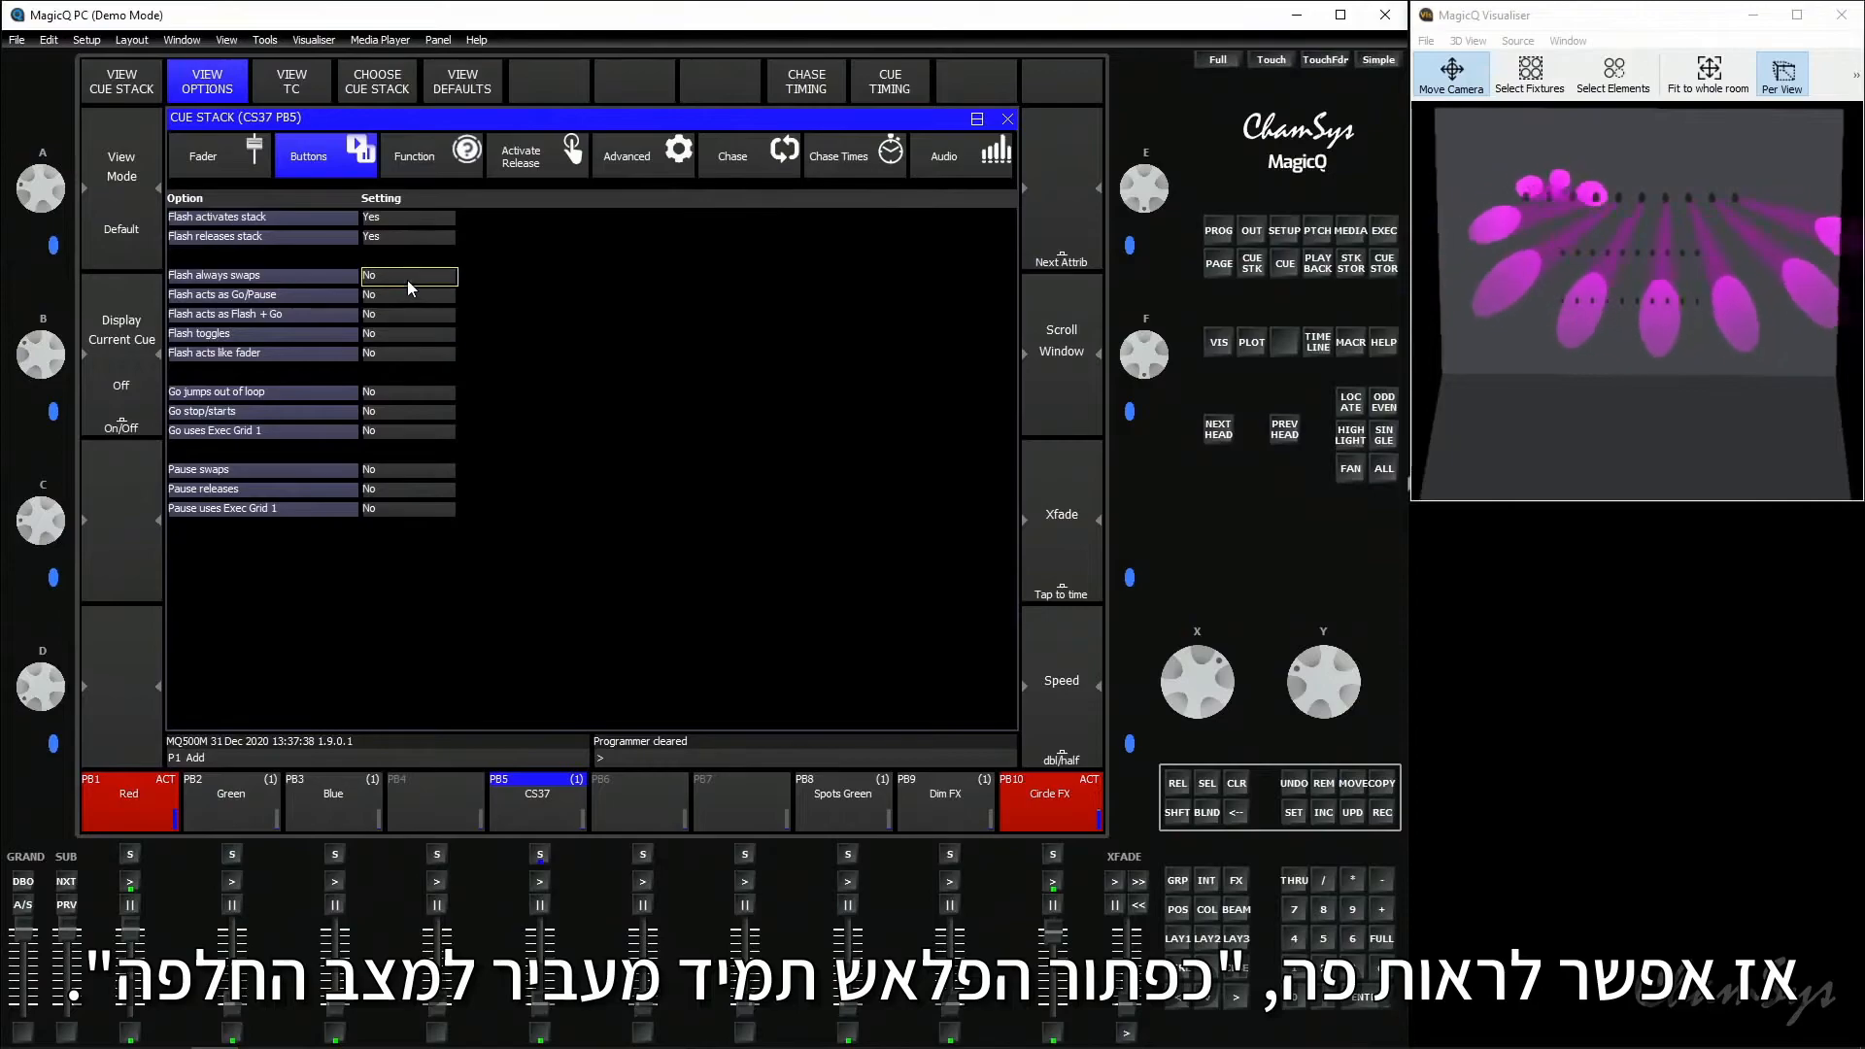
pyautogui.click(406, 279)
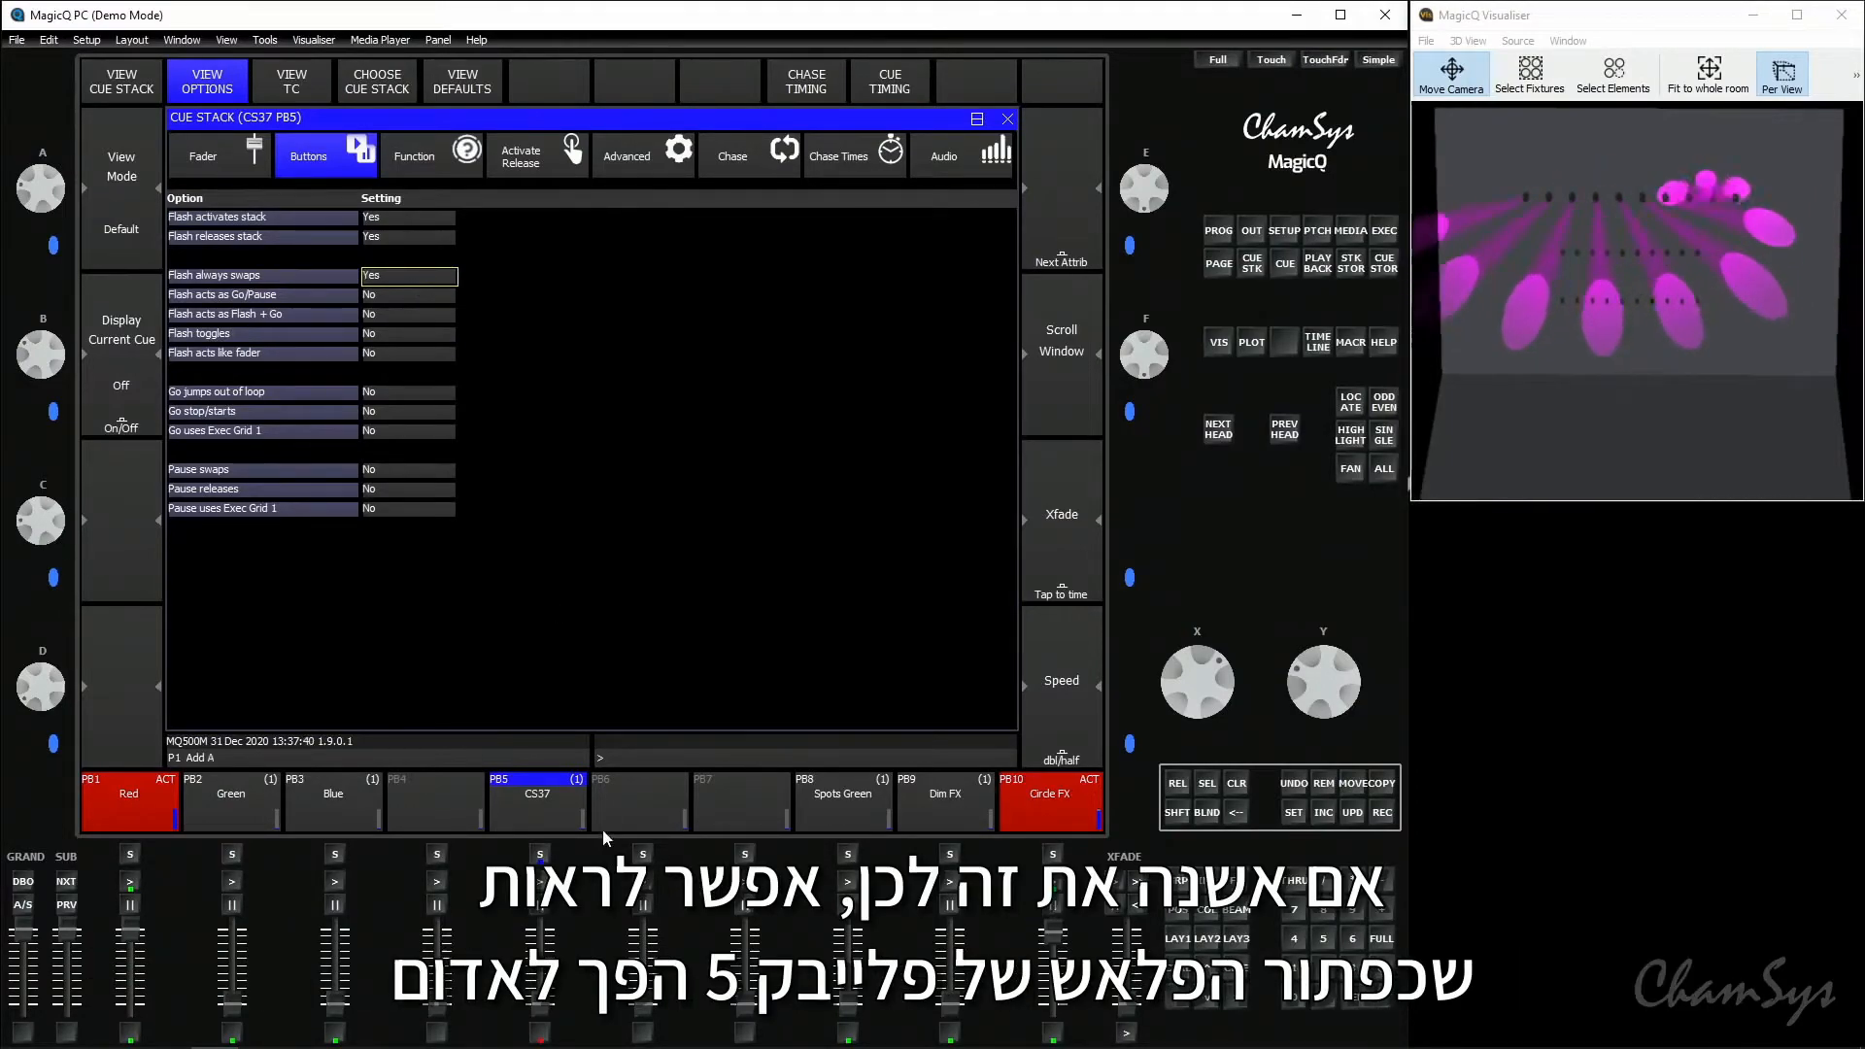
# - Compare the flash behaviour of playback 5 with playback 9 Dim FX, and lower the Circle FX fader to zero
pyautogui.click(542, 1033)
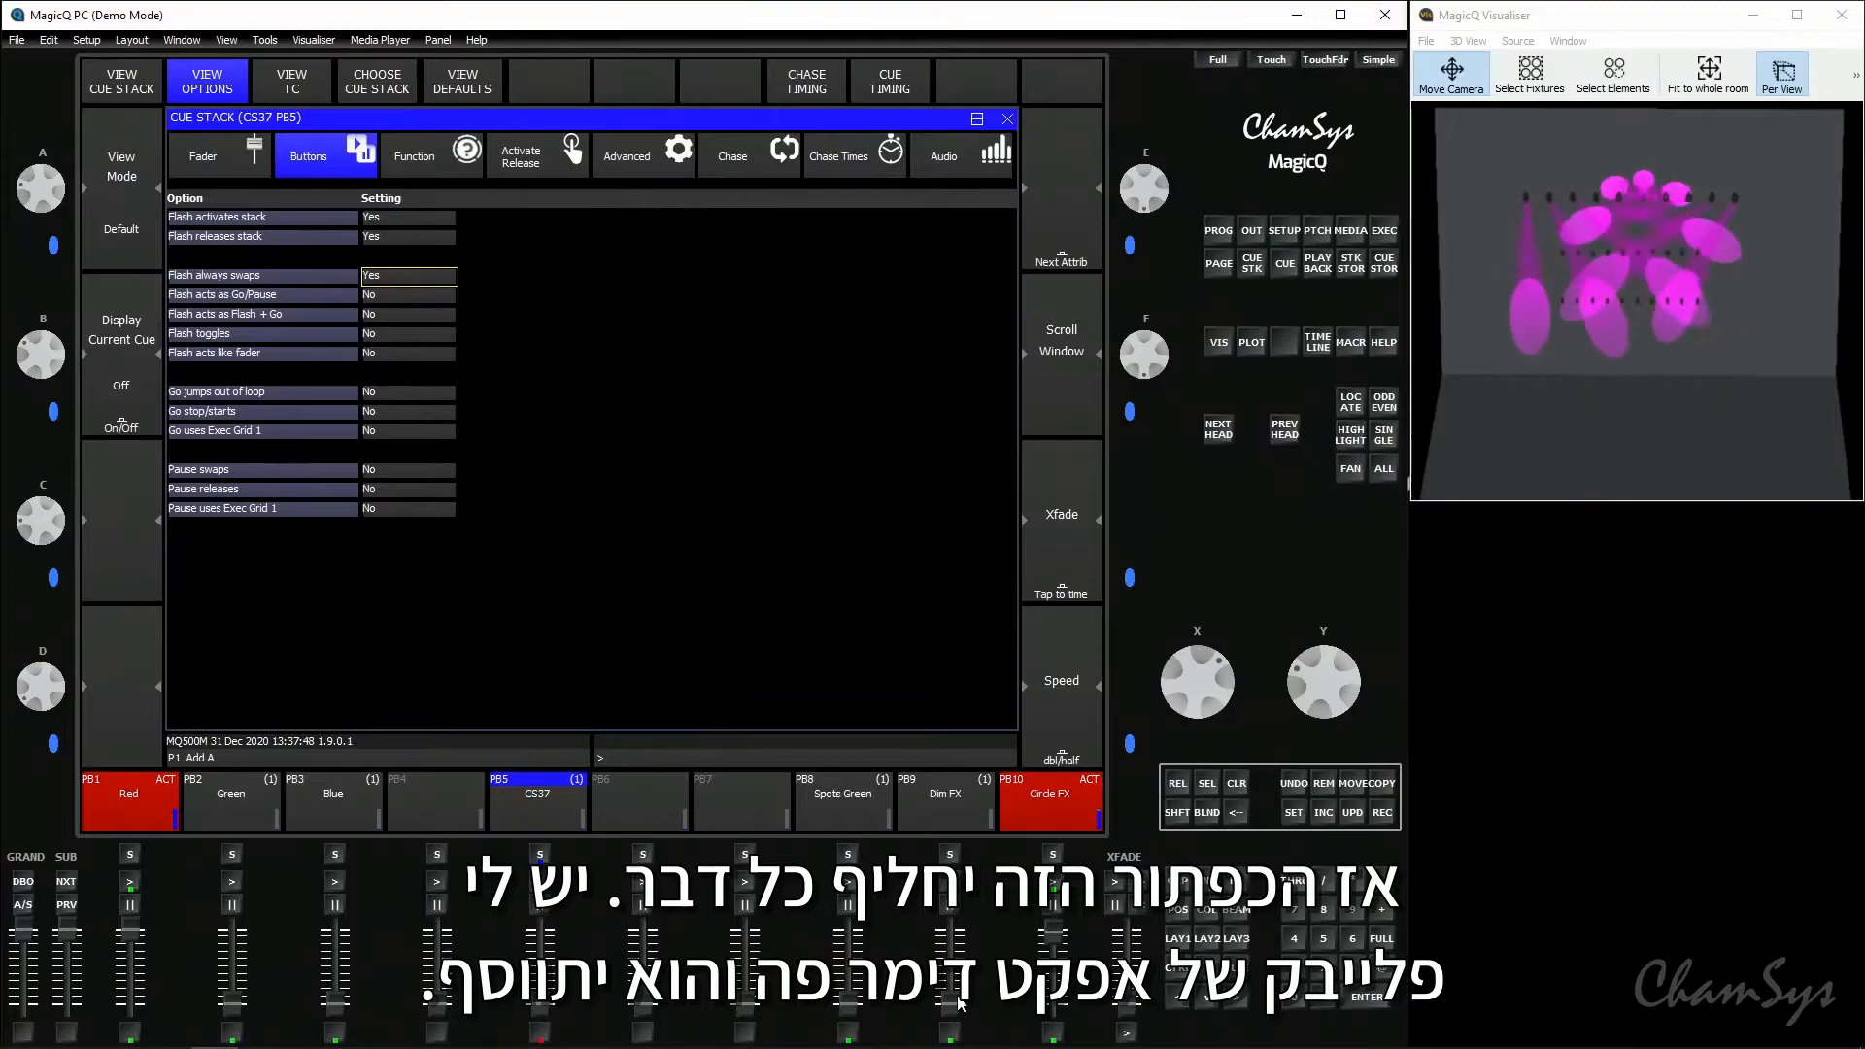
pyautogui.click(953, 1031)
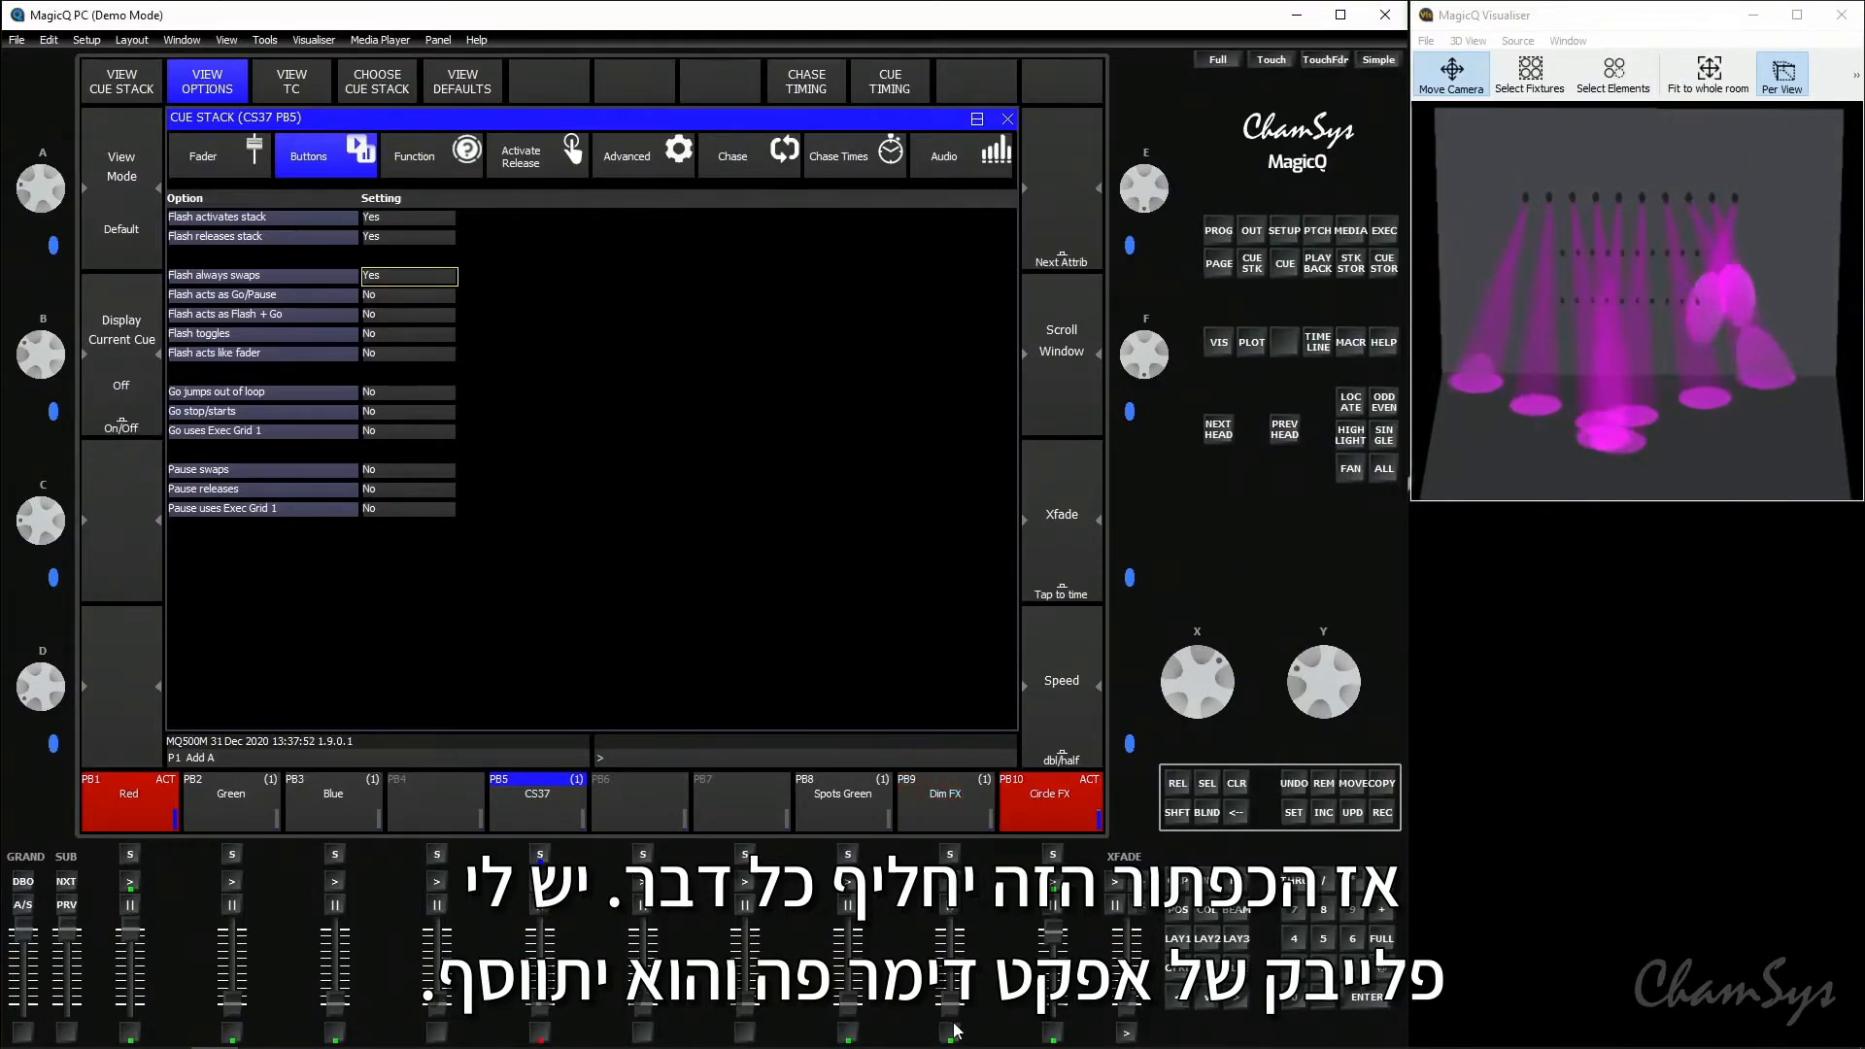
pyautogui.click(953, 1031)
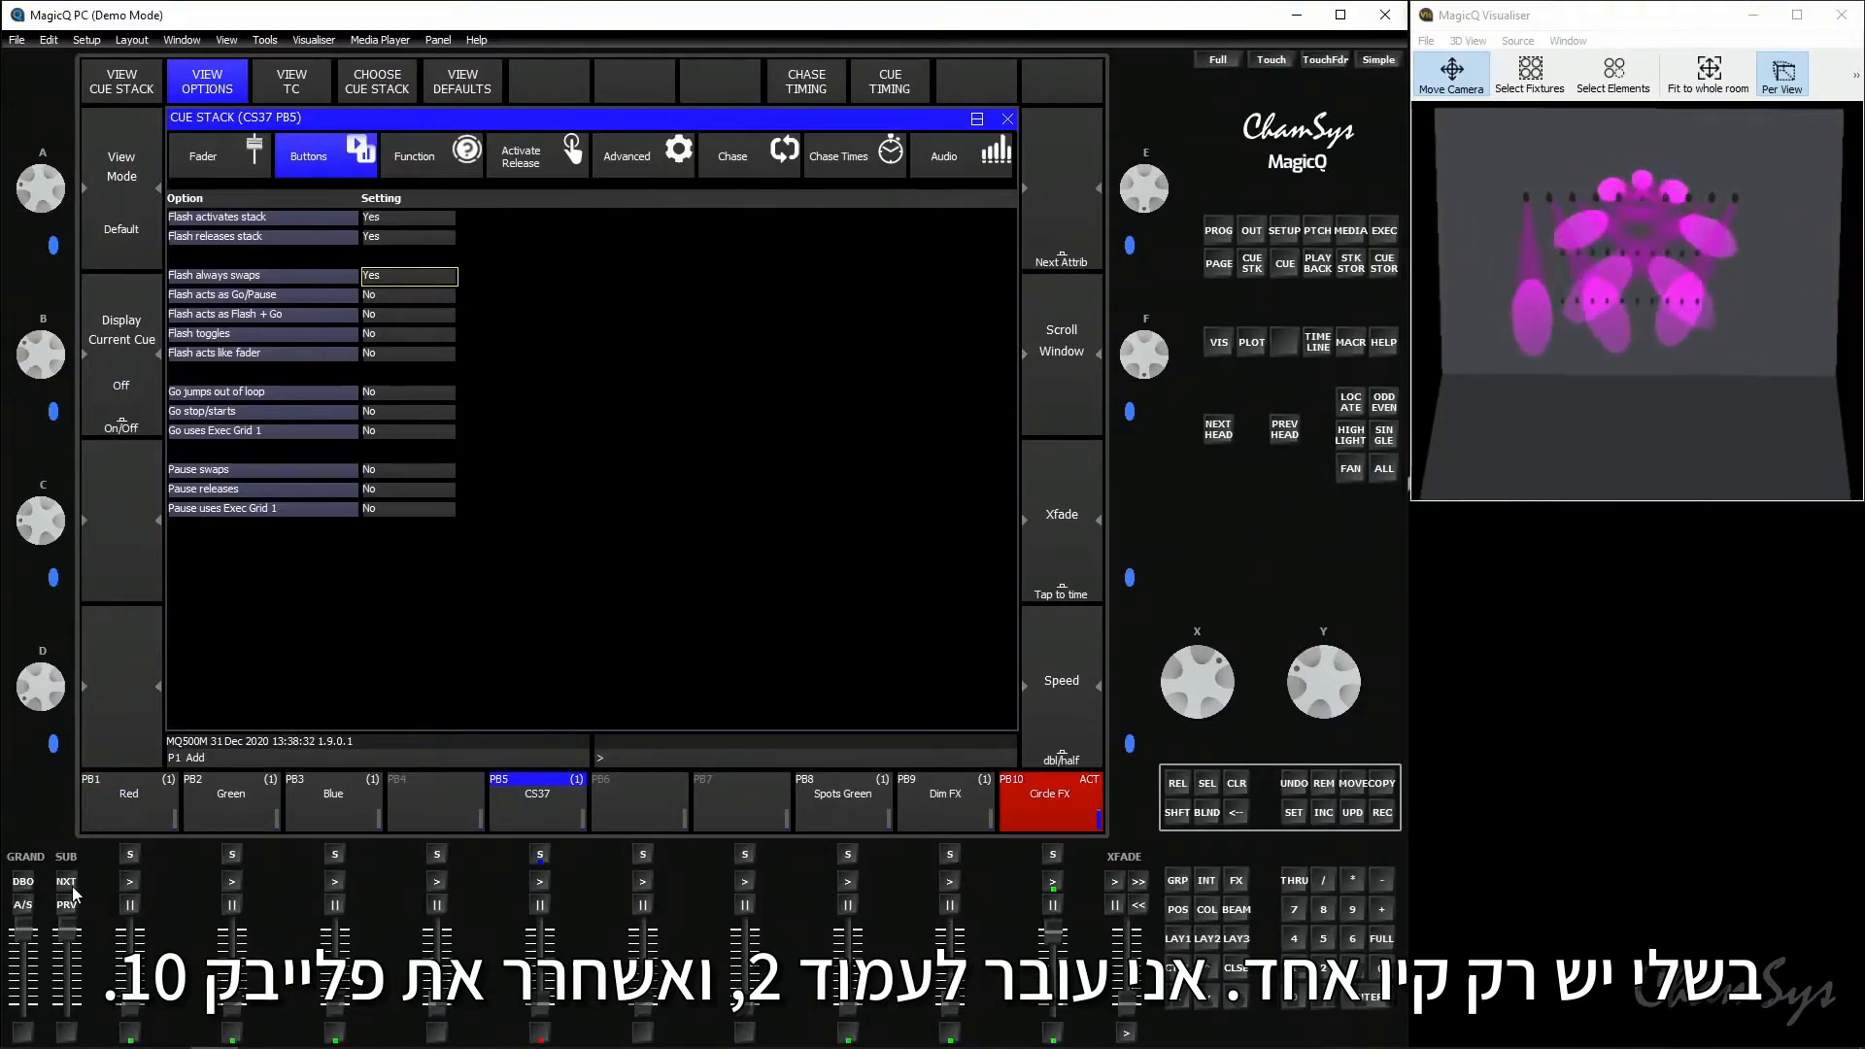
pyautogui.moveTo(1052, 932); pyautogui.dragTo(1075, 1023)
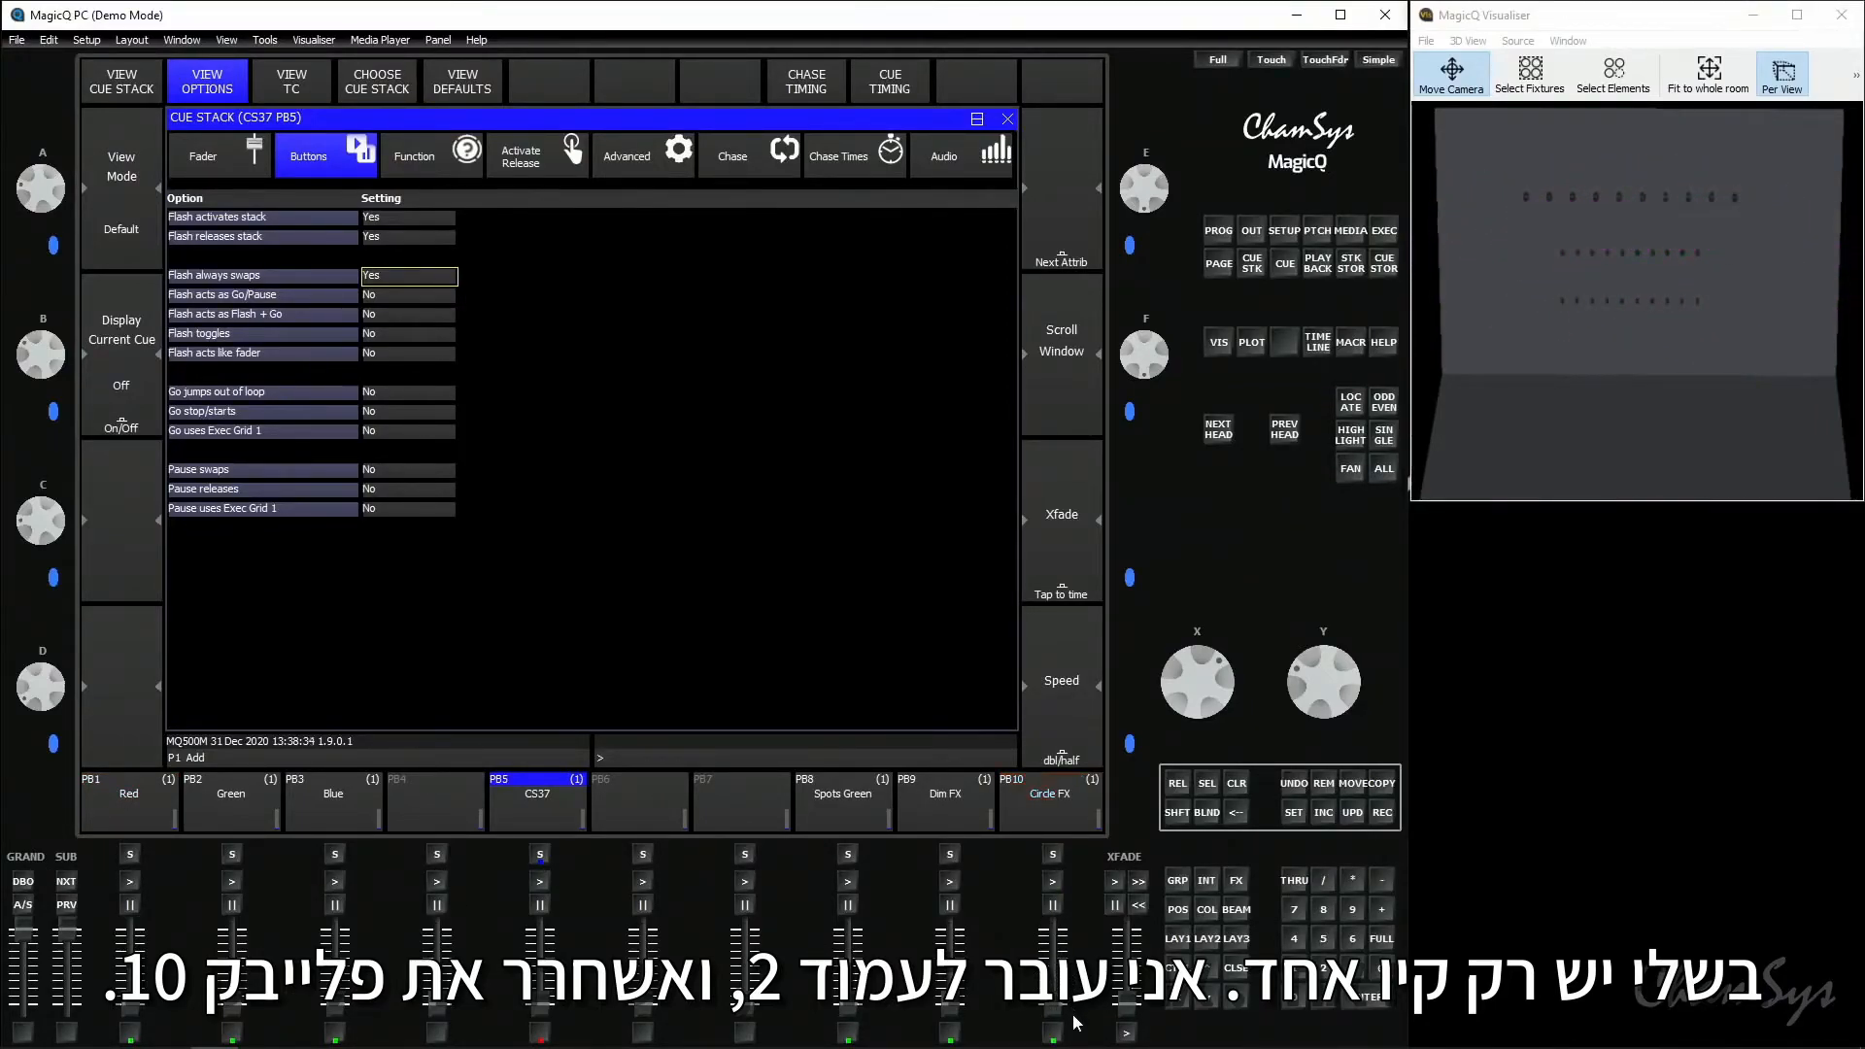
# - On playback page 2, locate the MavMK2Spot group and colour it Magenta
pyautogui.click(66, 881)
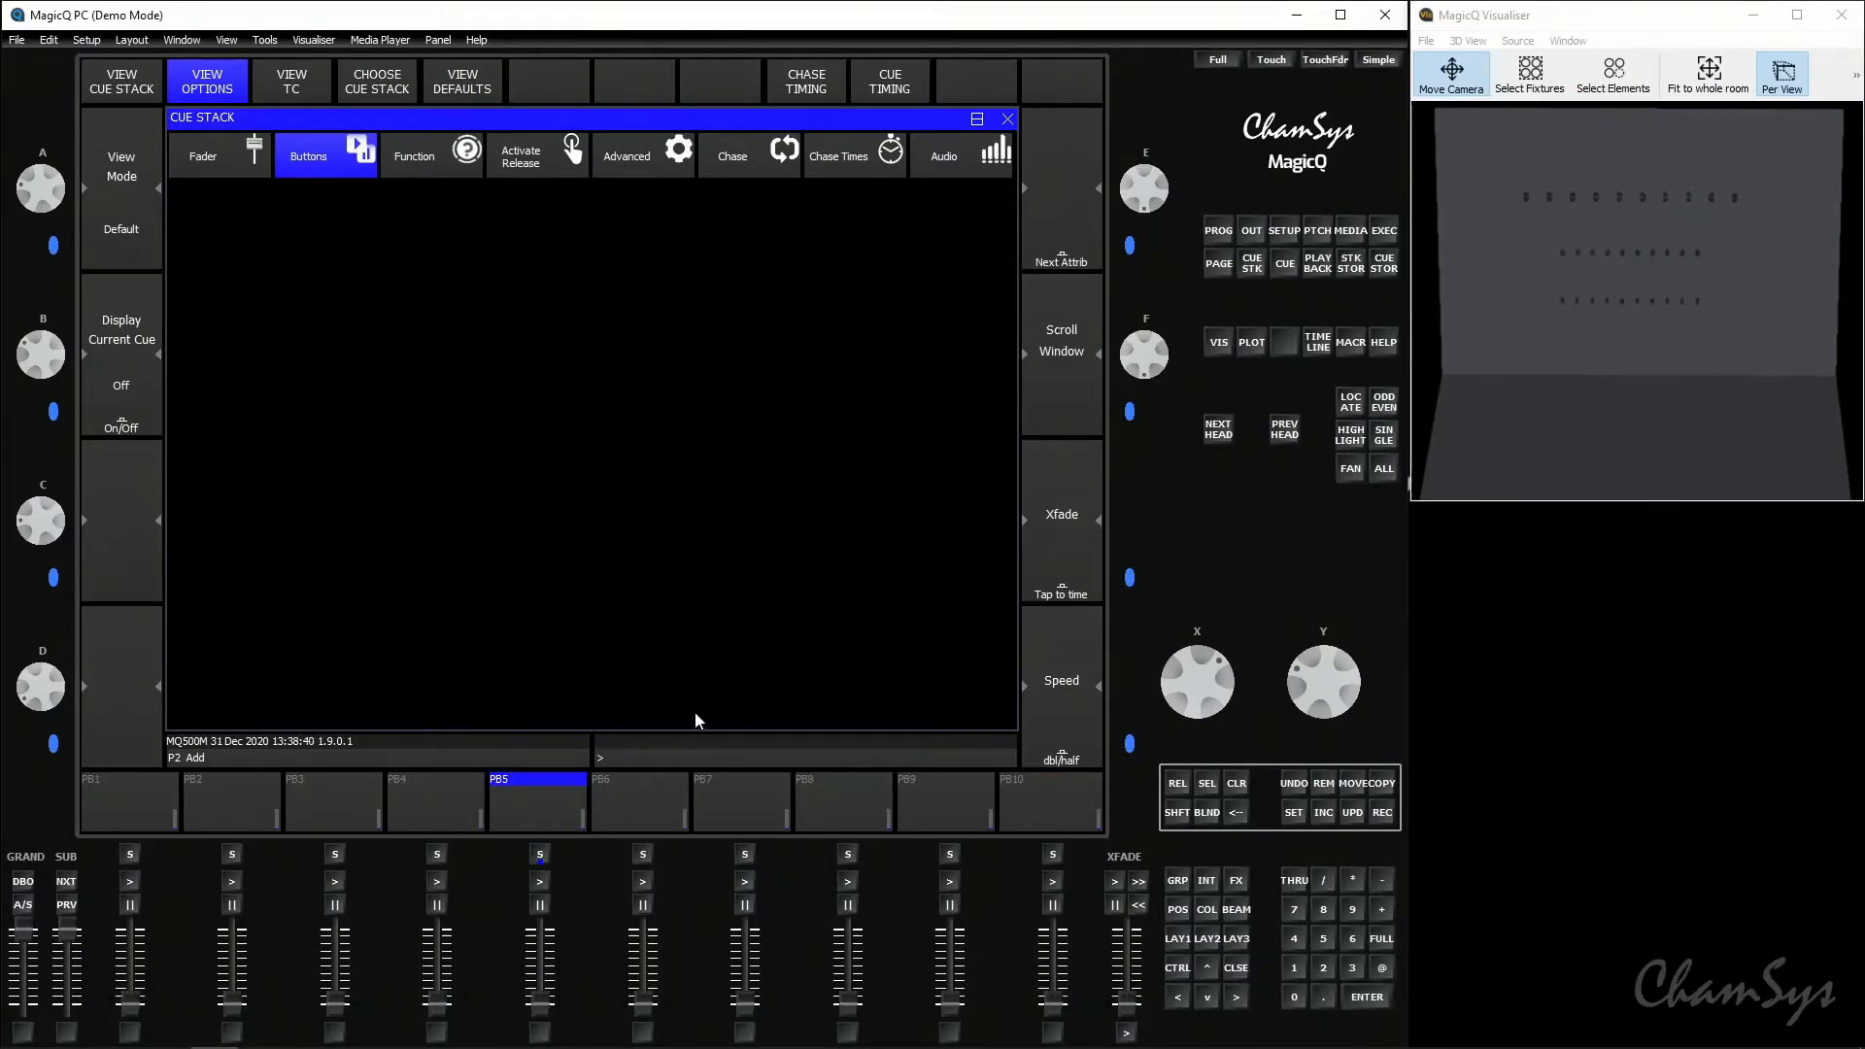
pyautogui.click(1175, 940)
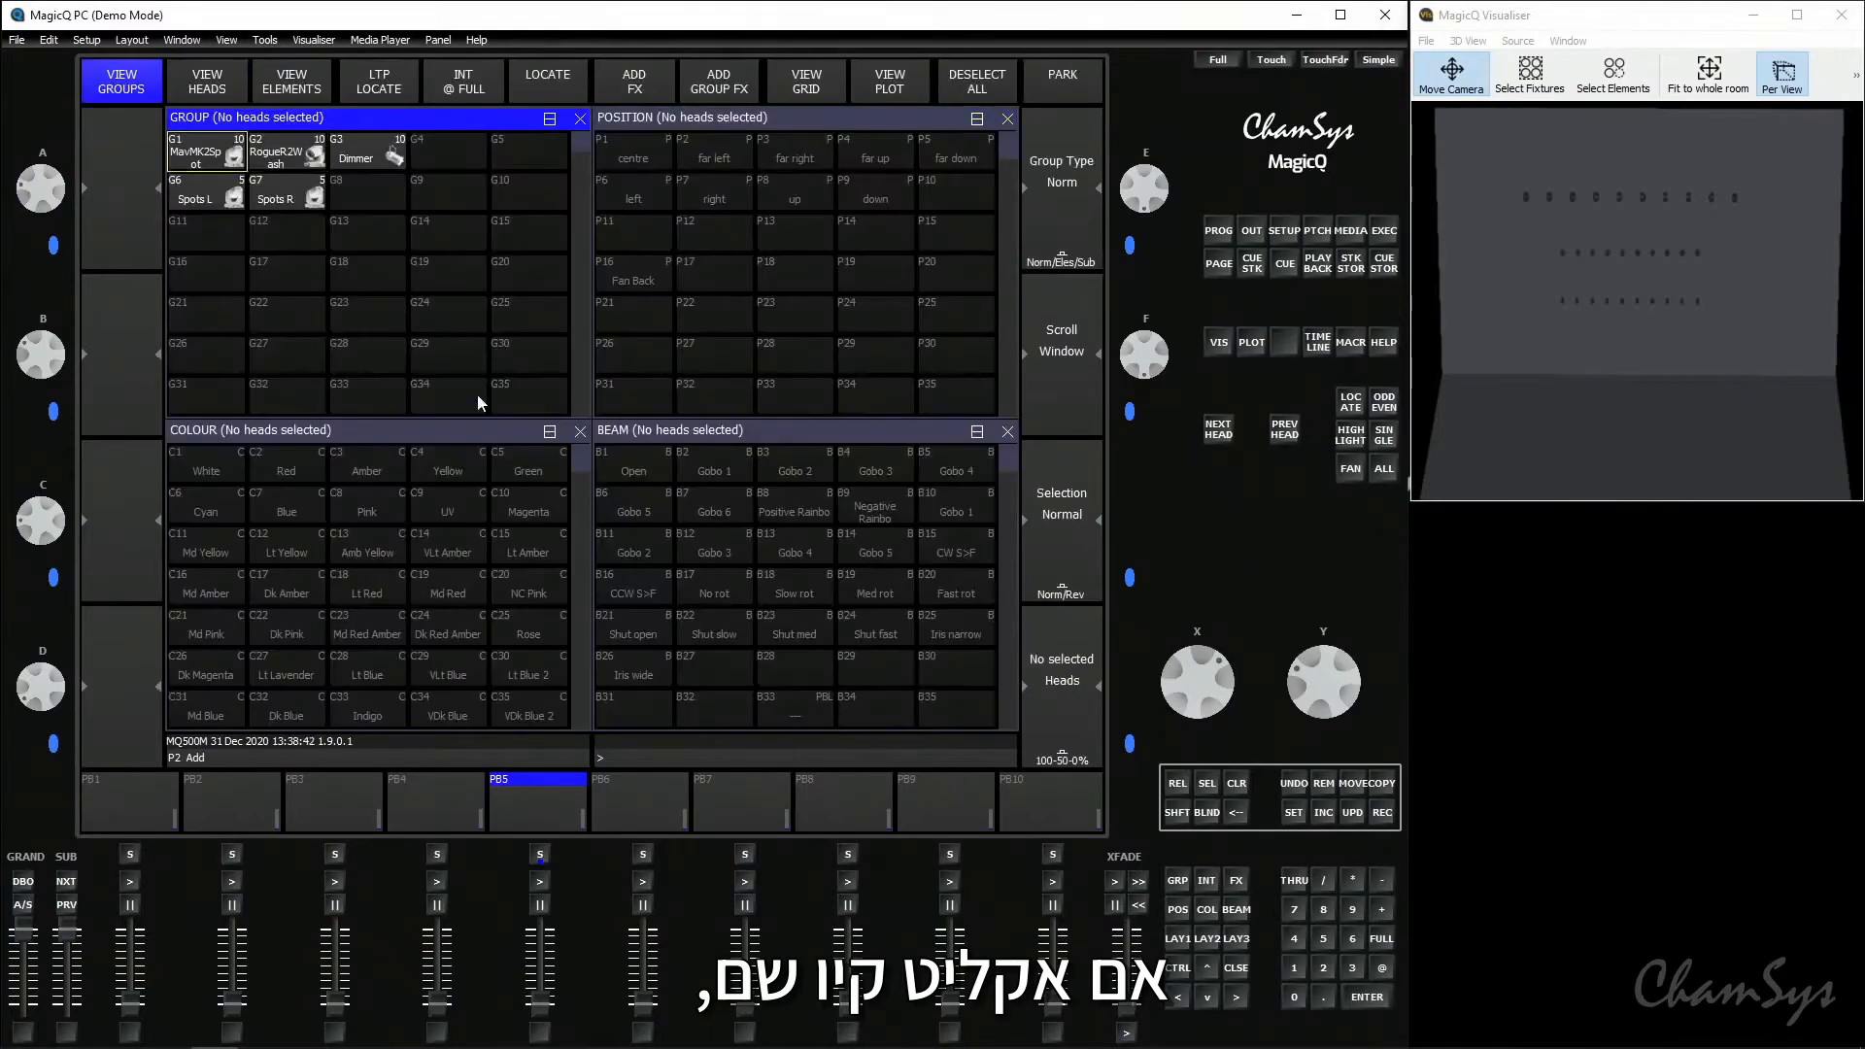
pyautogui.click(238, 159)
pyautogui.click(539, 79)
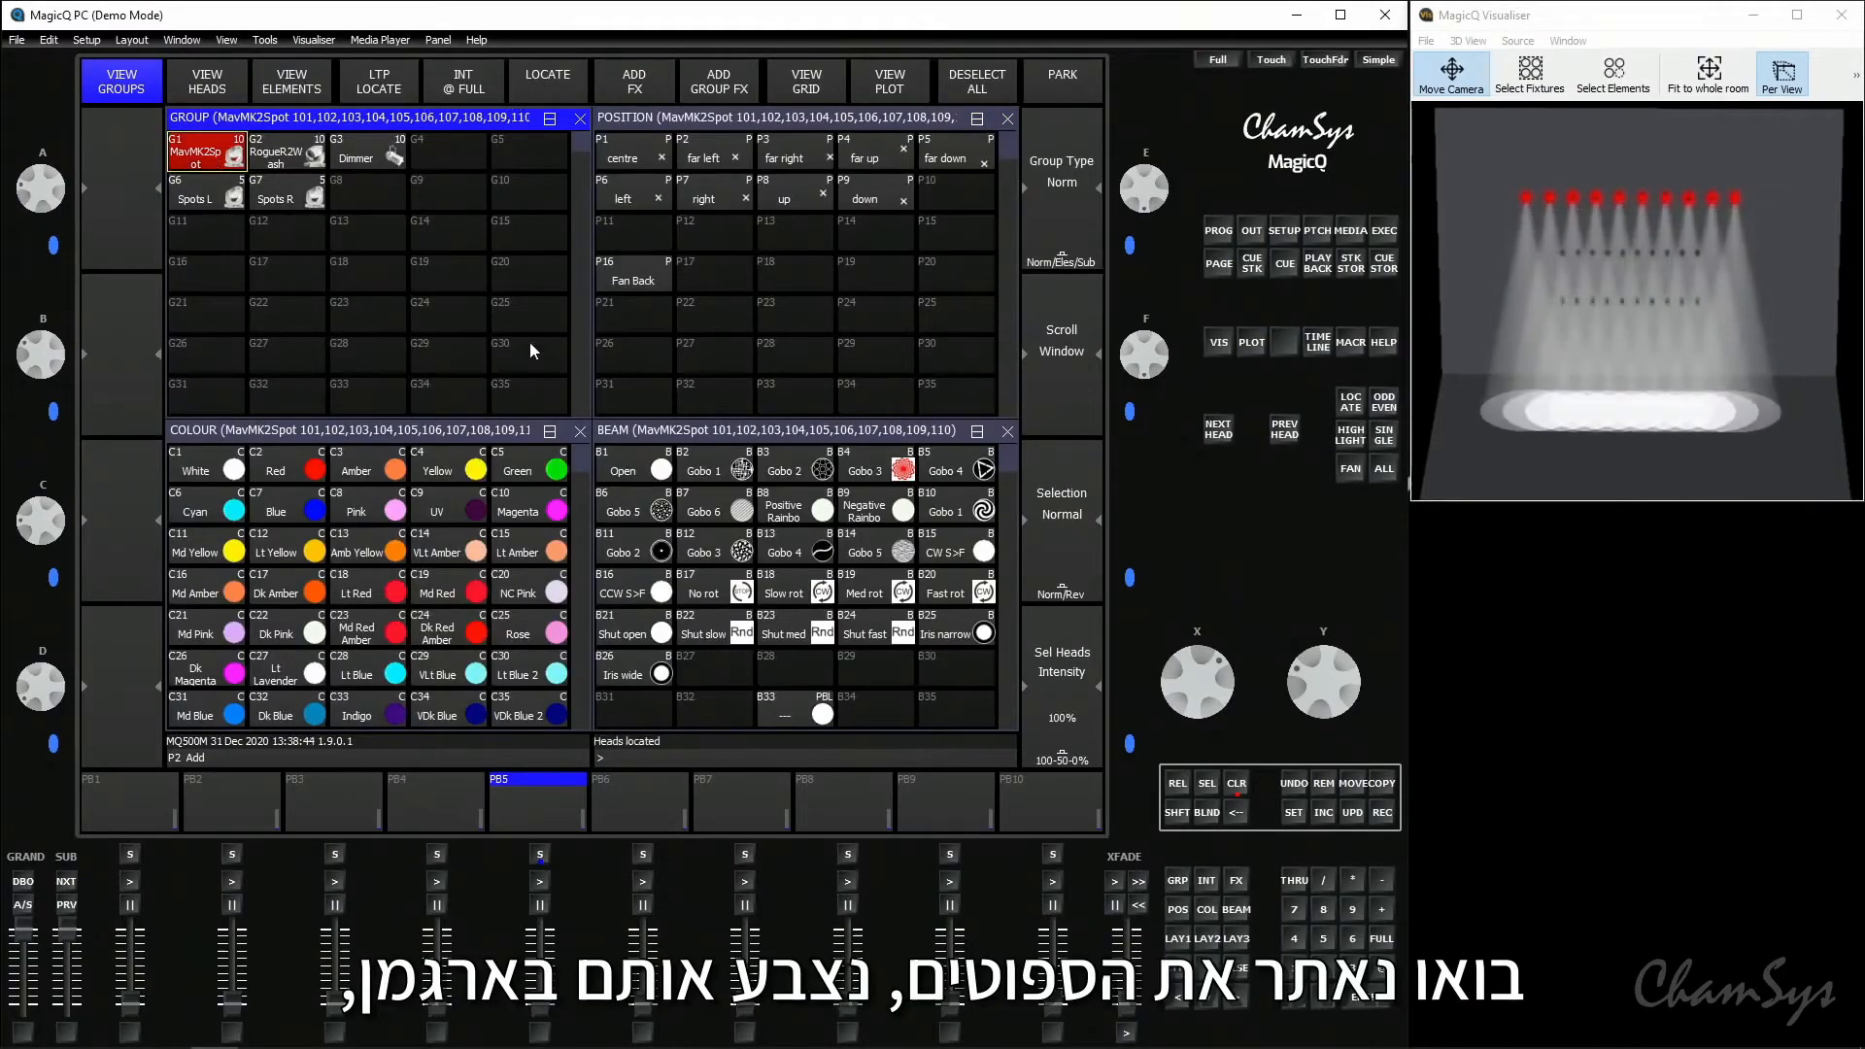
pyautogui.click(545, 515)
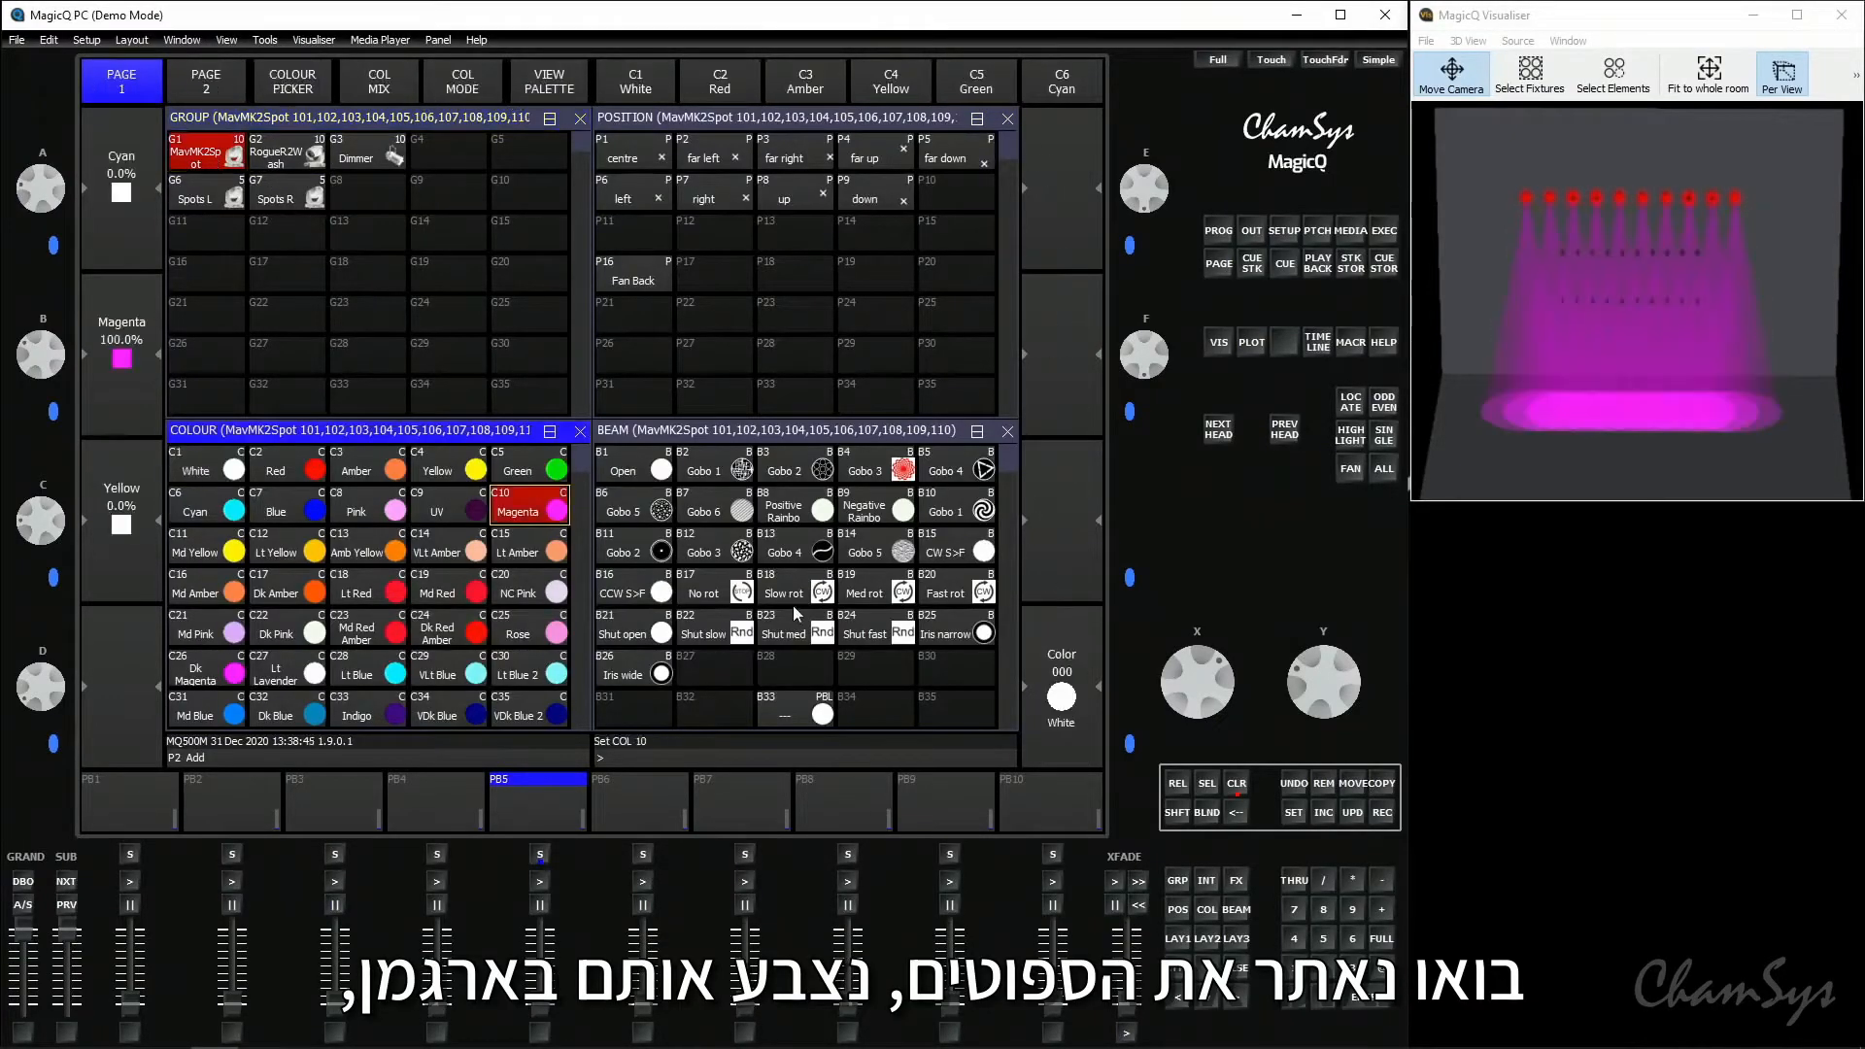
# - Record the magenta spot look on playback 1 of page 2 and name it "Spots Maj"
pyautogui.click(1382, 814)
pyautogui.click(145, 802)
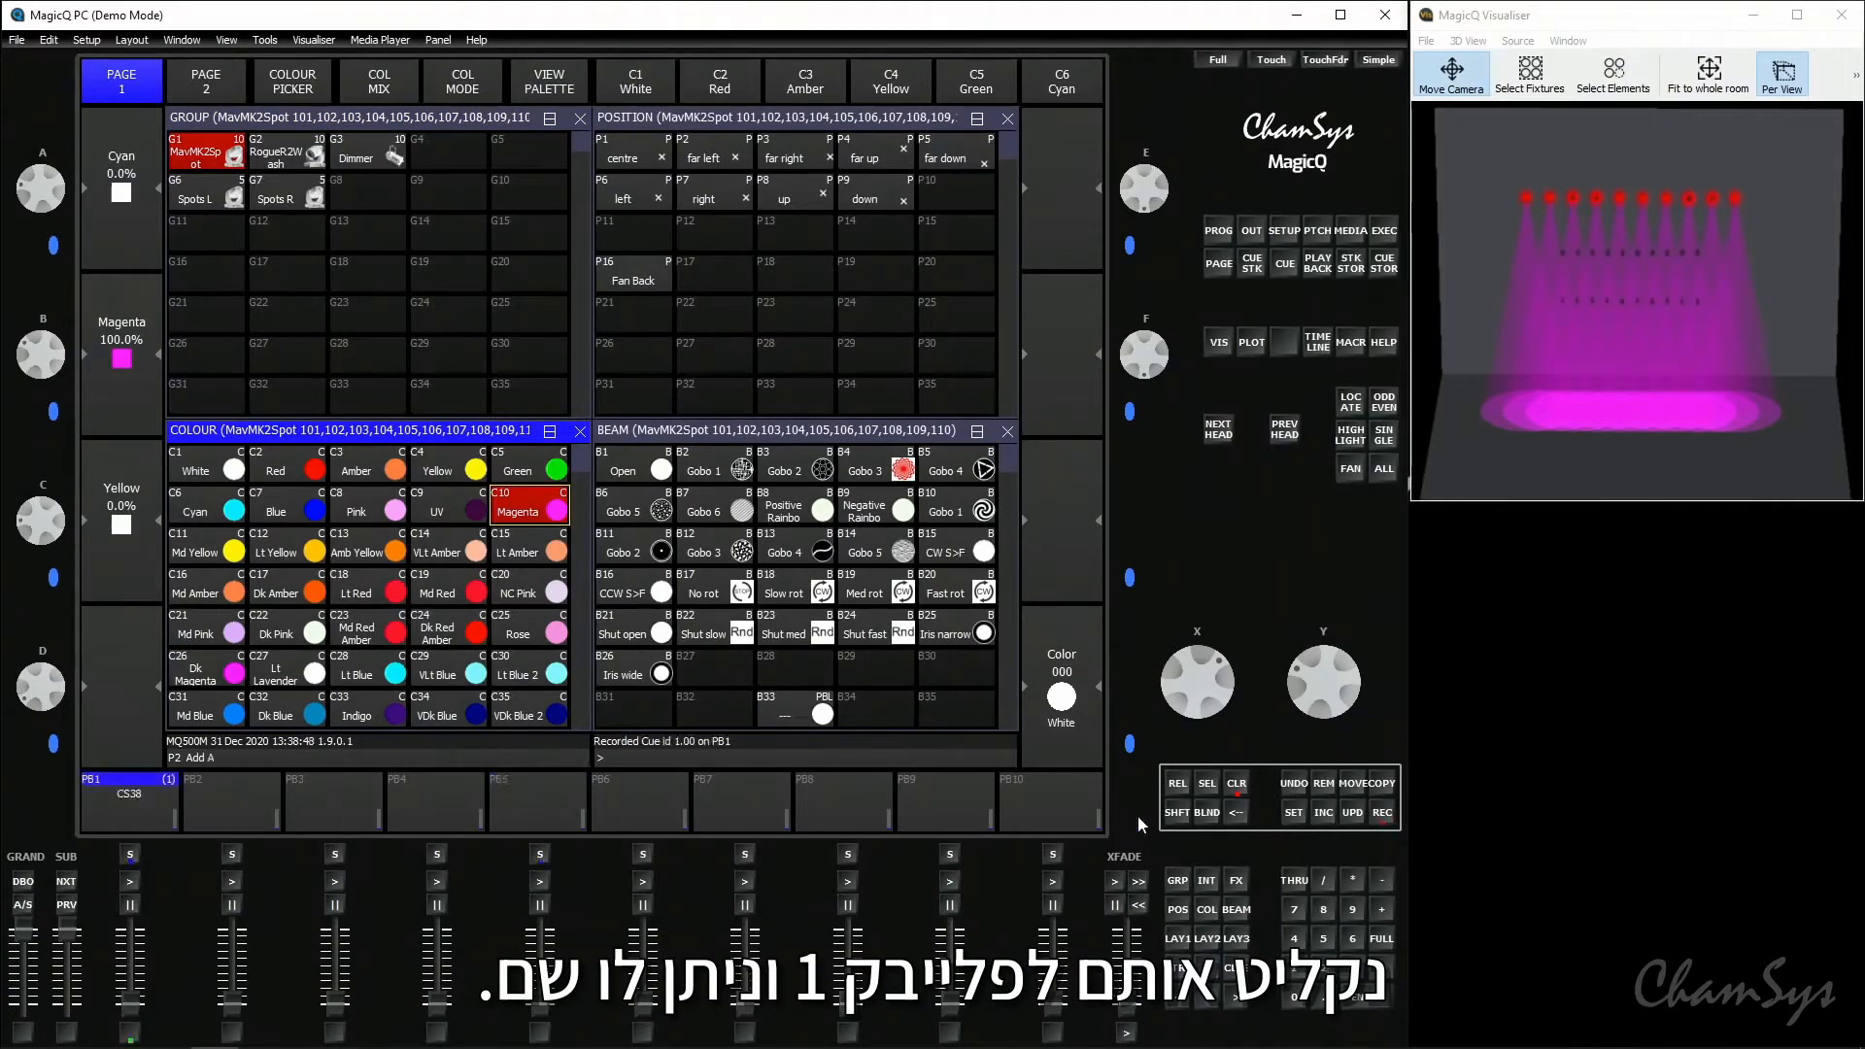
pyautogui.click(1293, 814)
pyautogui.click(129, 800)
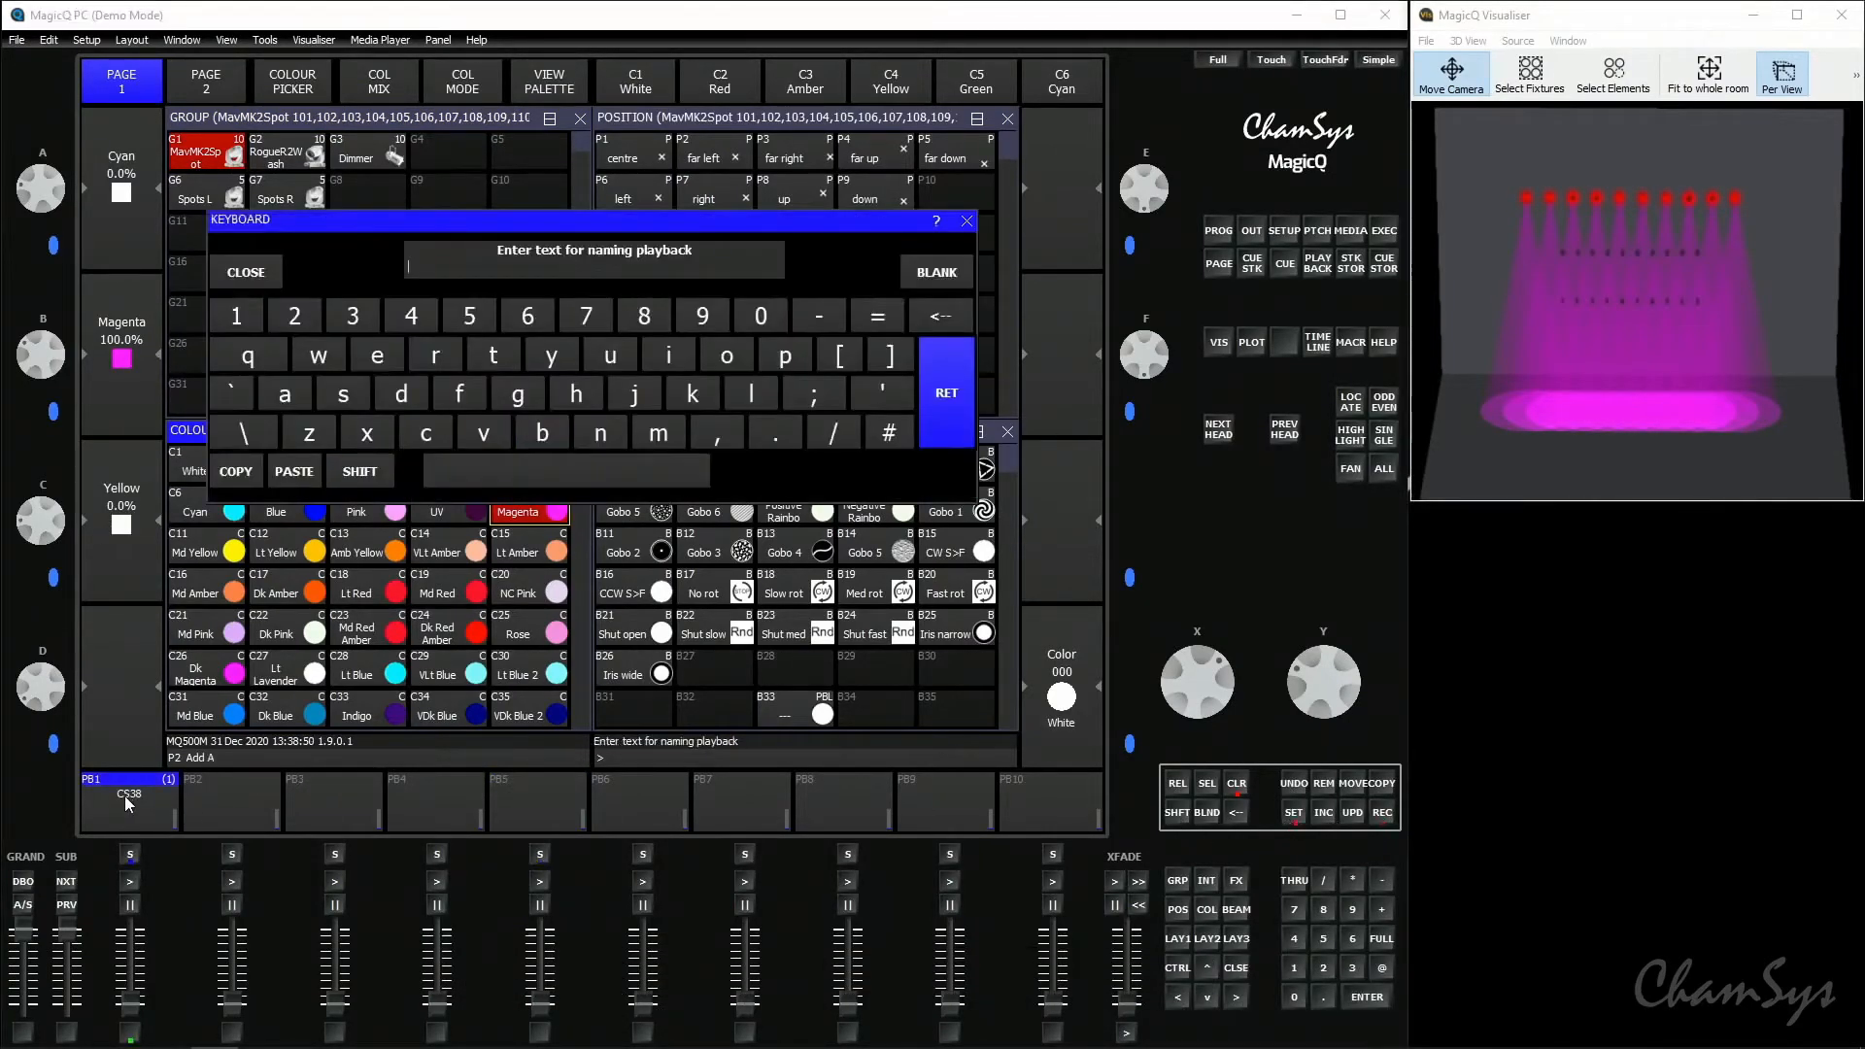
pyautogui.write('Spots Maj')
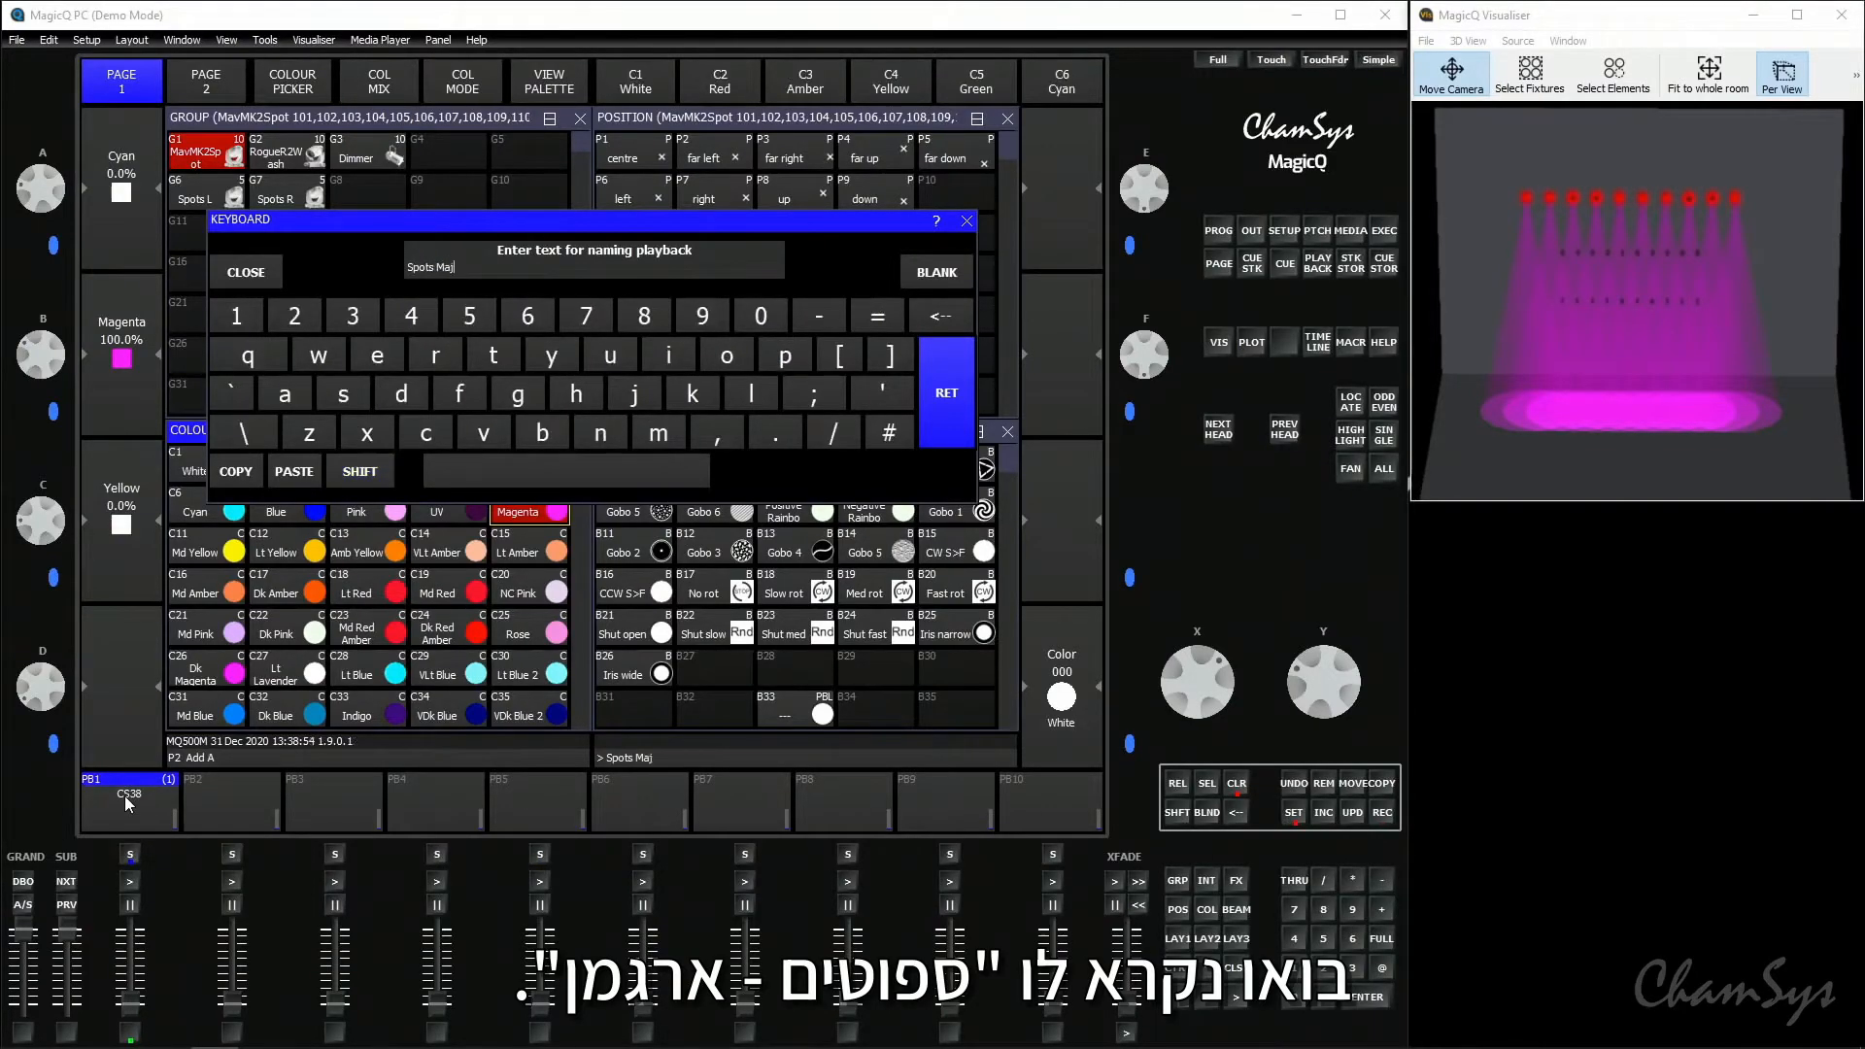
pyautogui.press('Return')
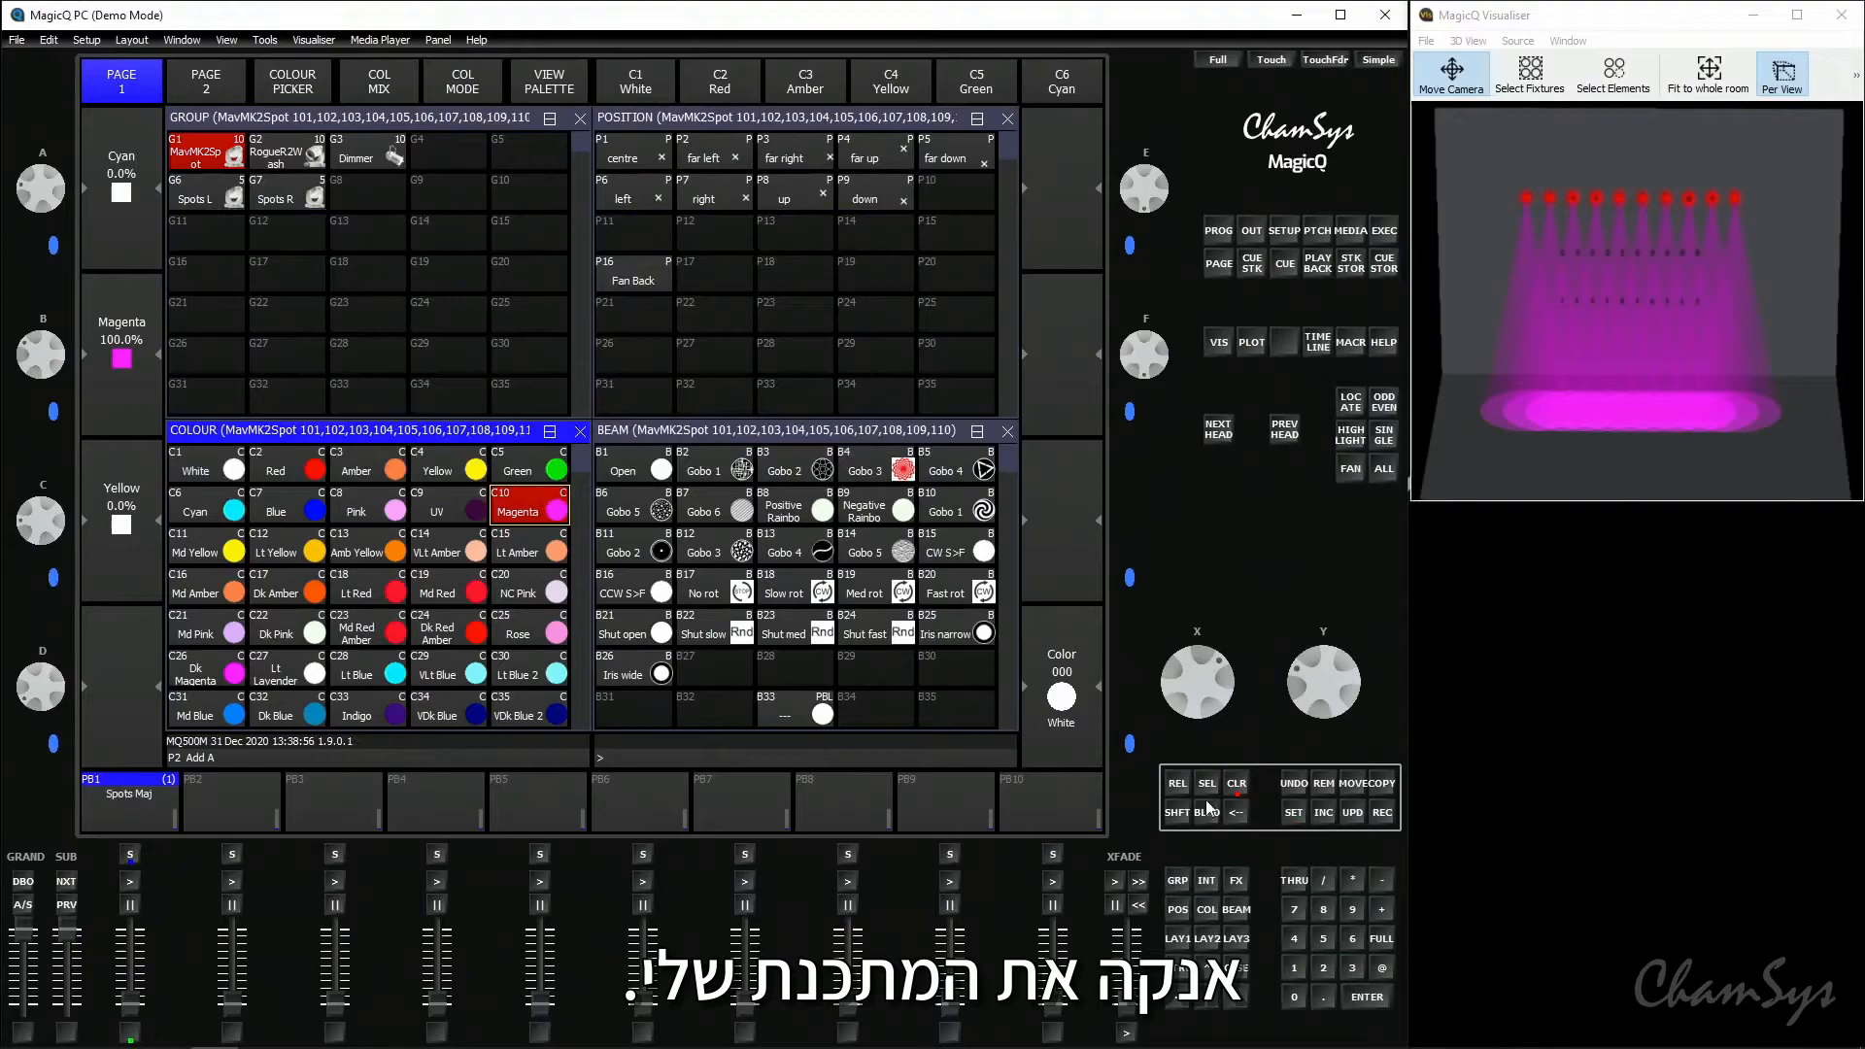
# - Clear the programmer and return to playback page 1
pyautogui.click(1234, 788)
pyautogui.click(67, 907)
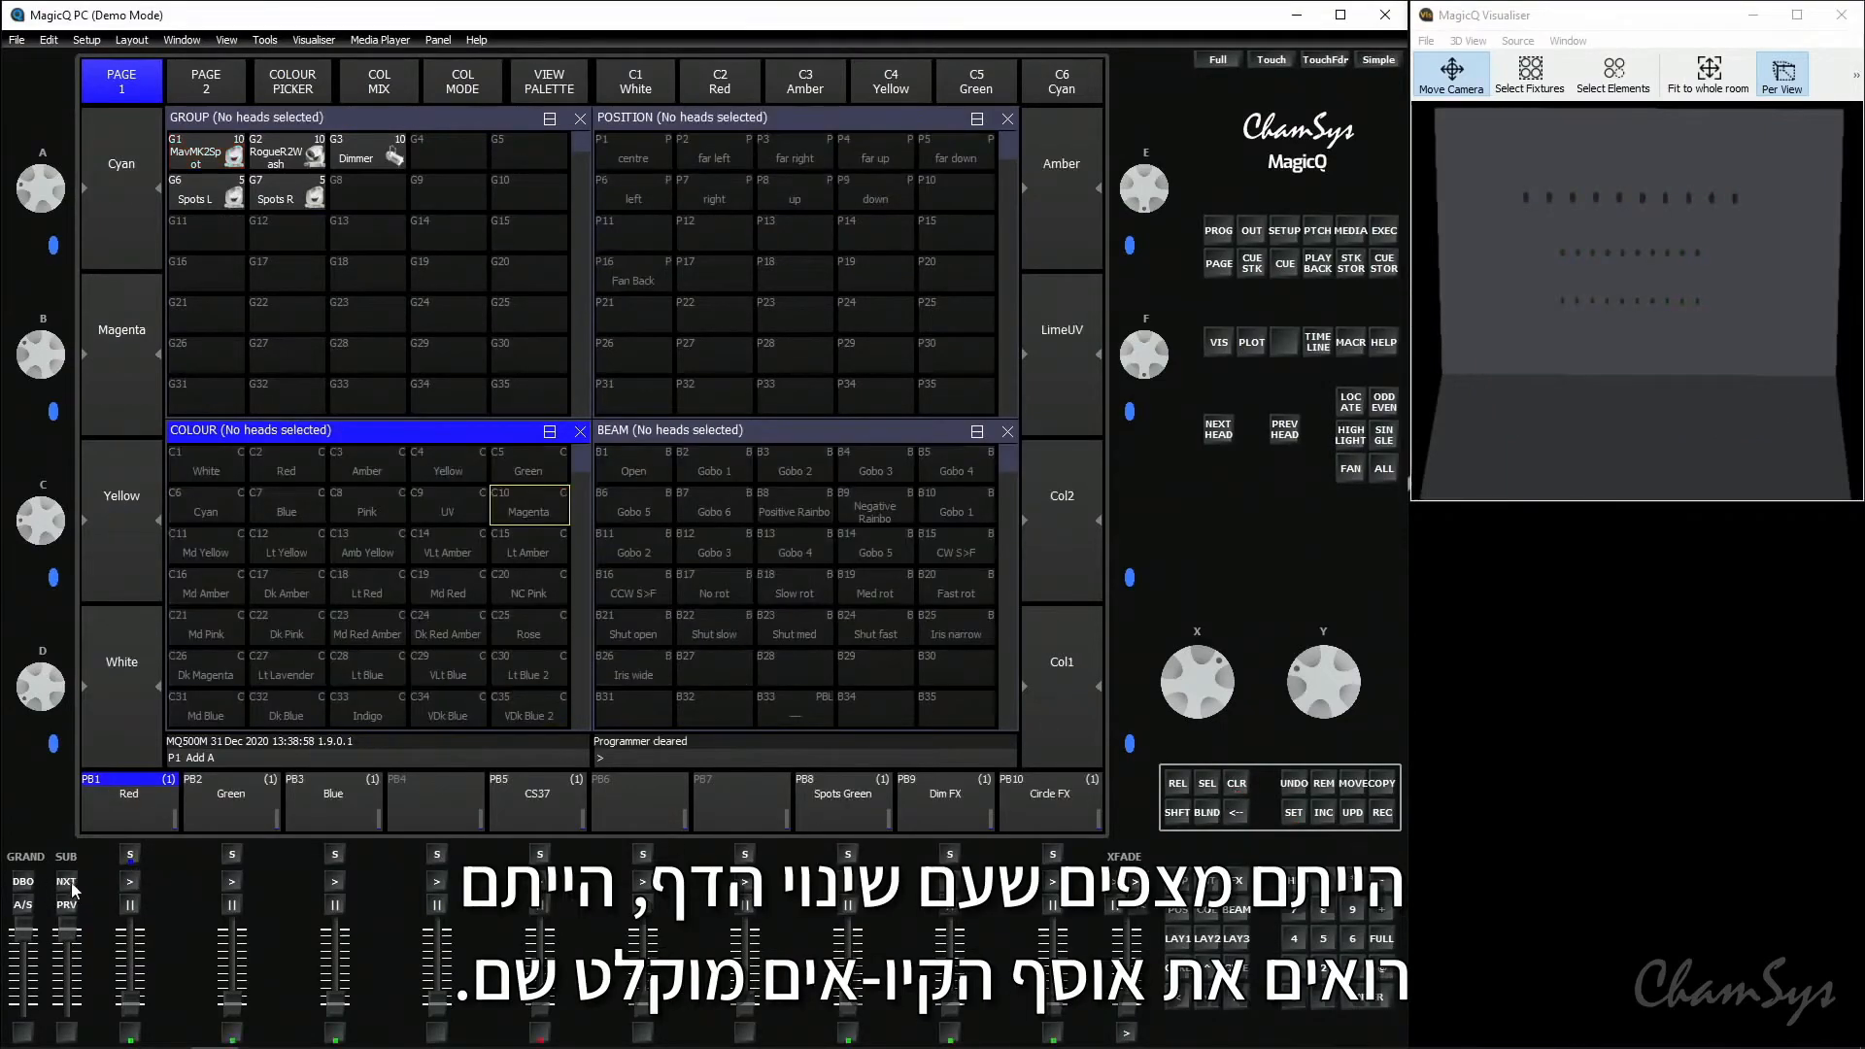
# - Switch between playback pages 1 and 2 to compare their recorded cue stacks, and return to page 1
pyautogui.click(70, 882)
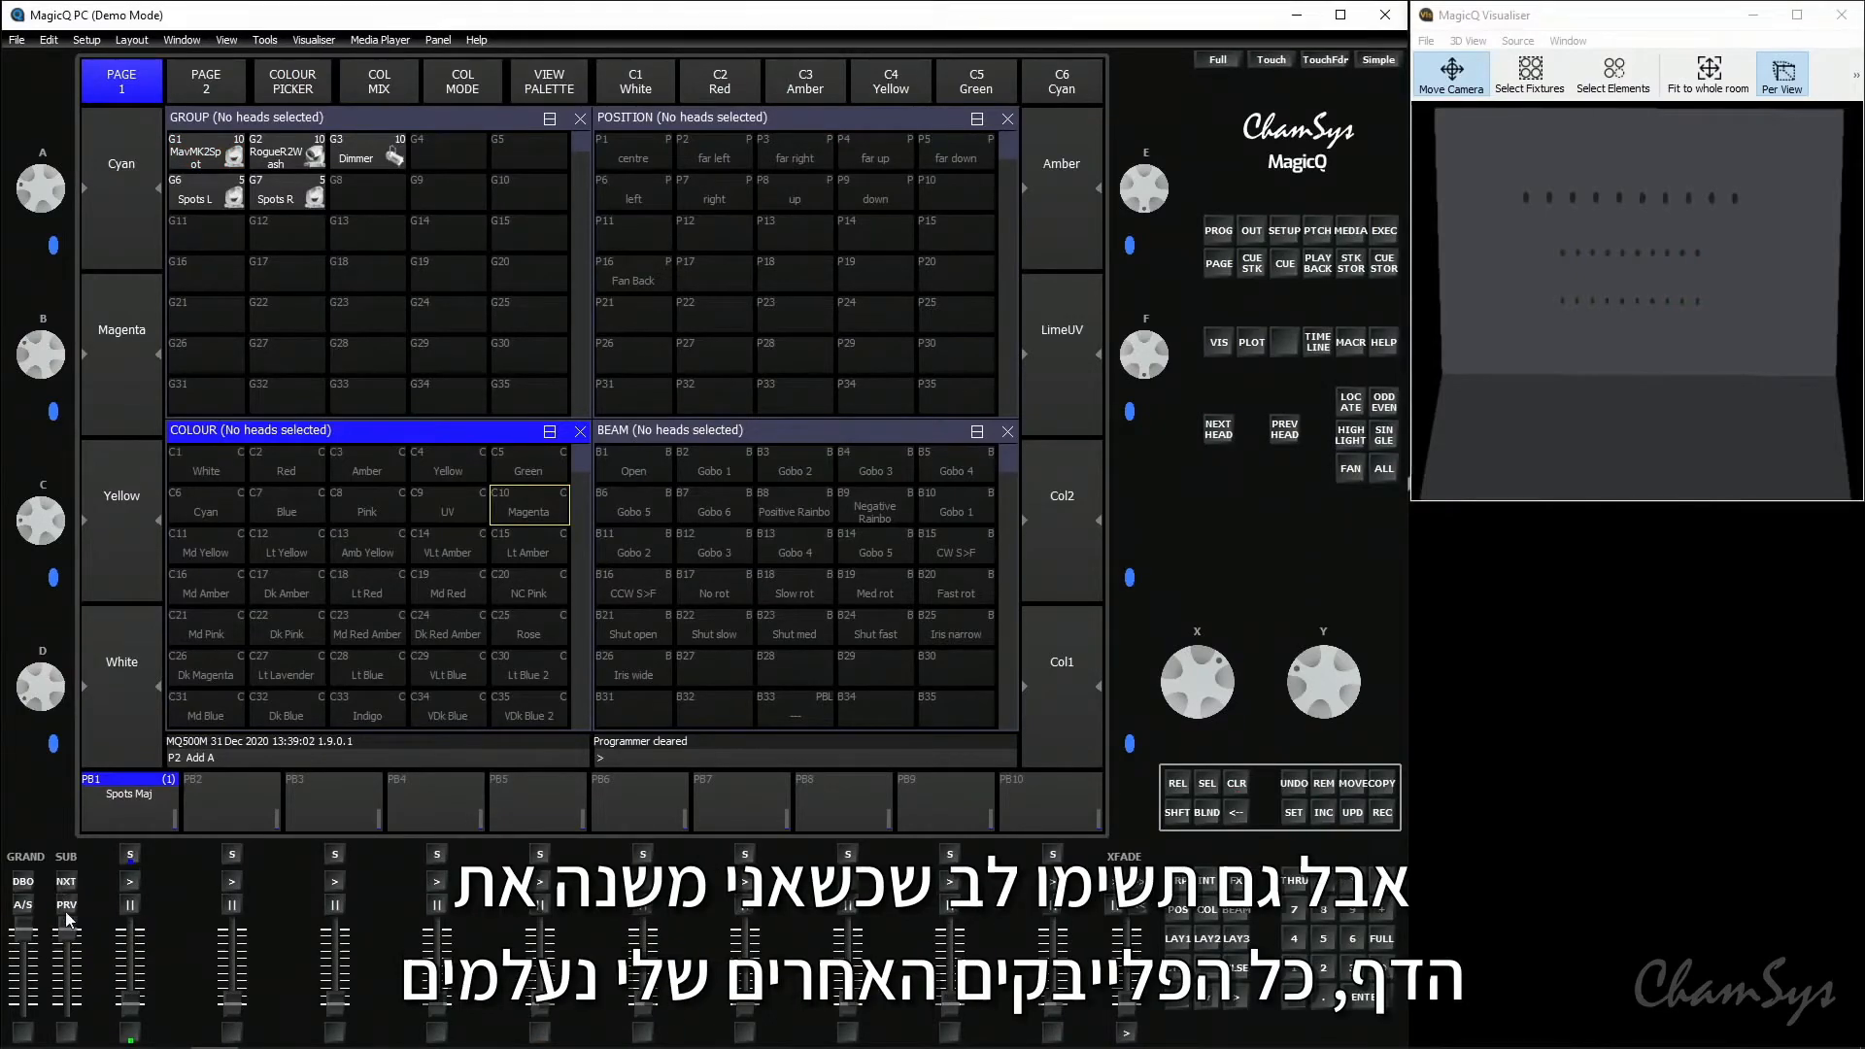
pyautogui.click(68, 915)
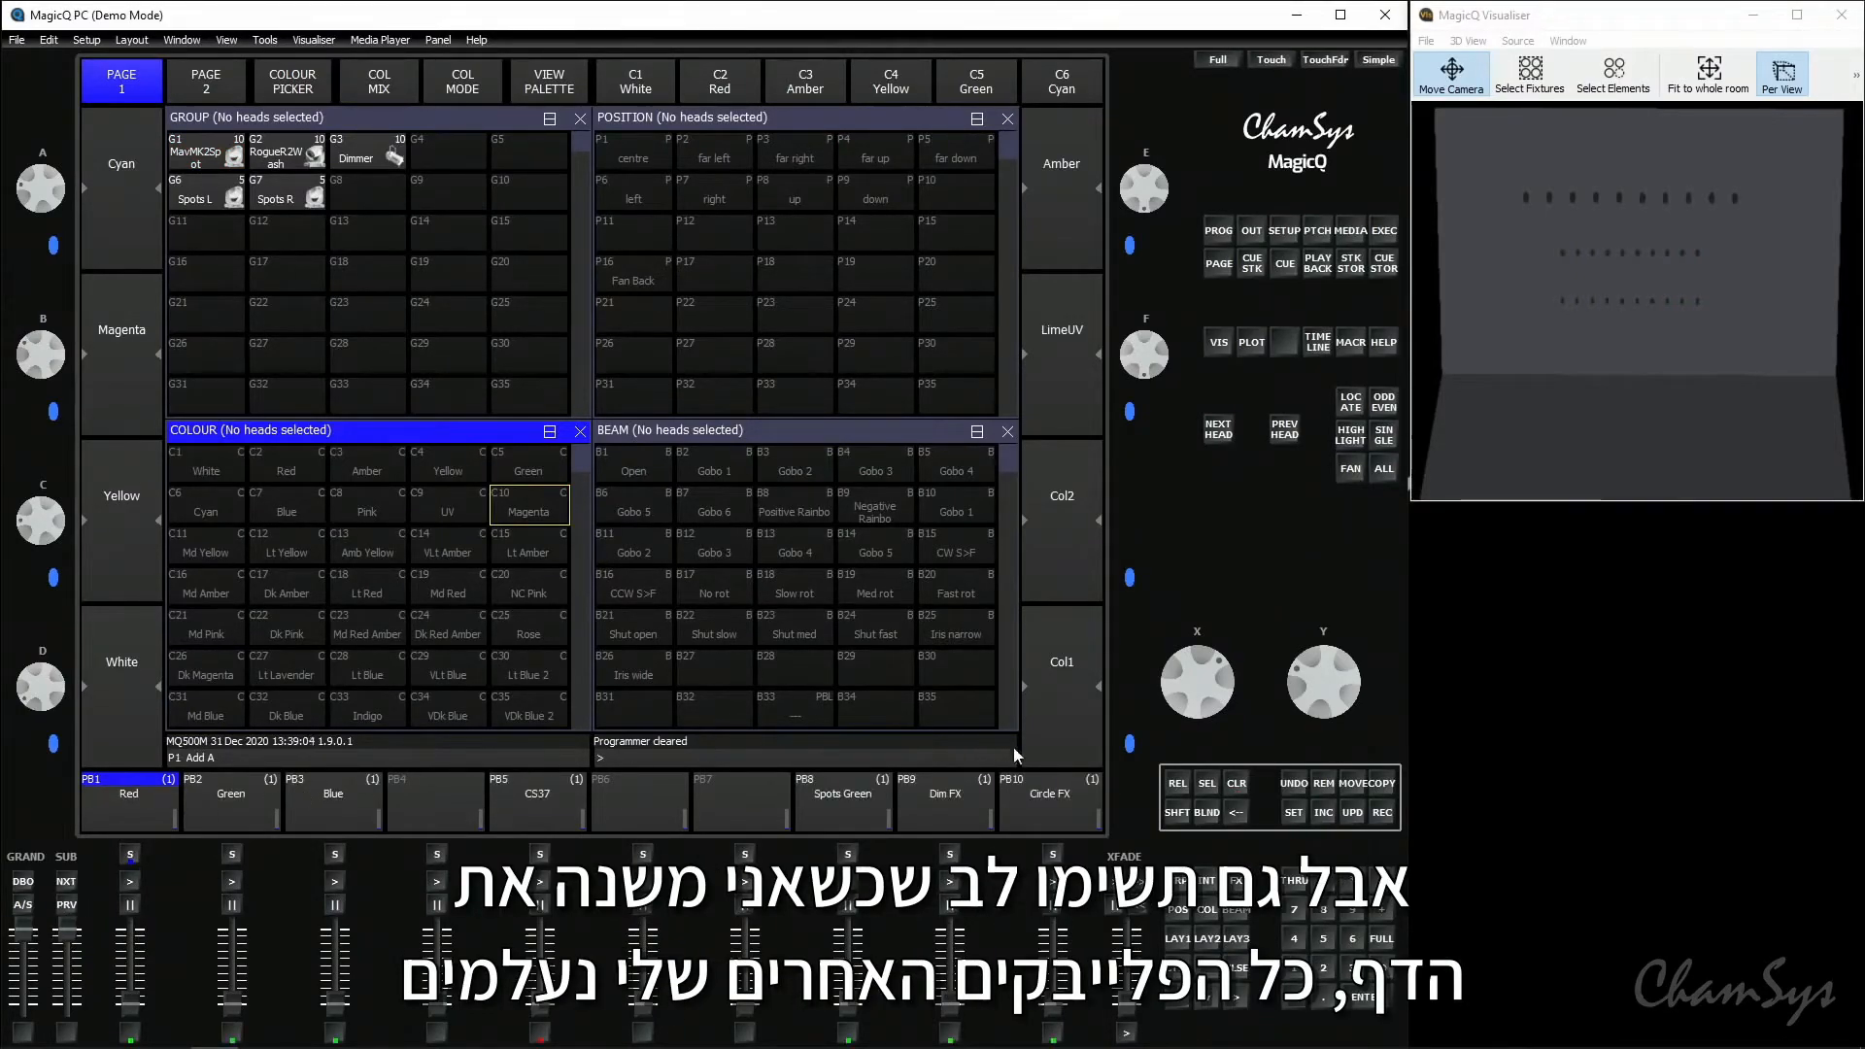
pyautogui.click(64, 882)
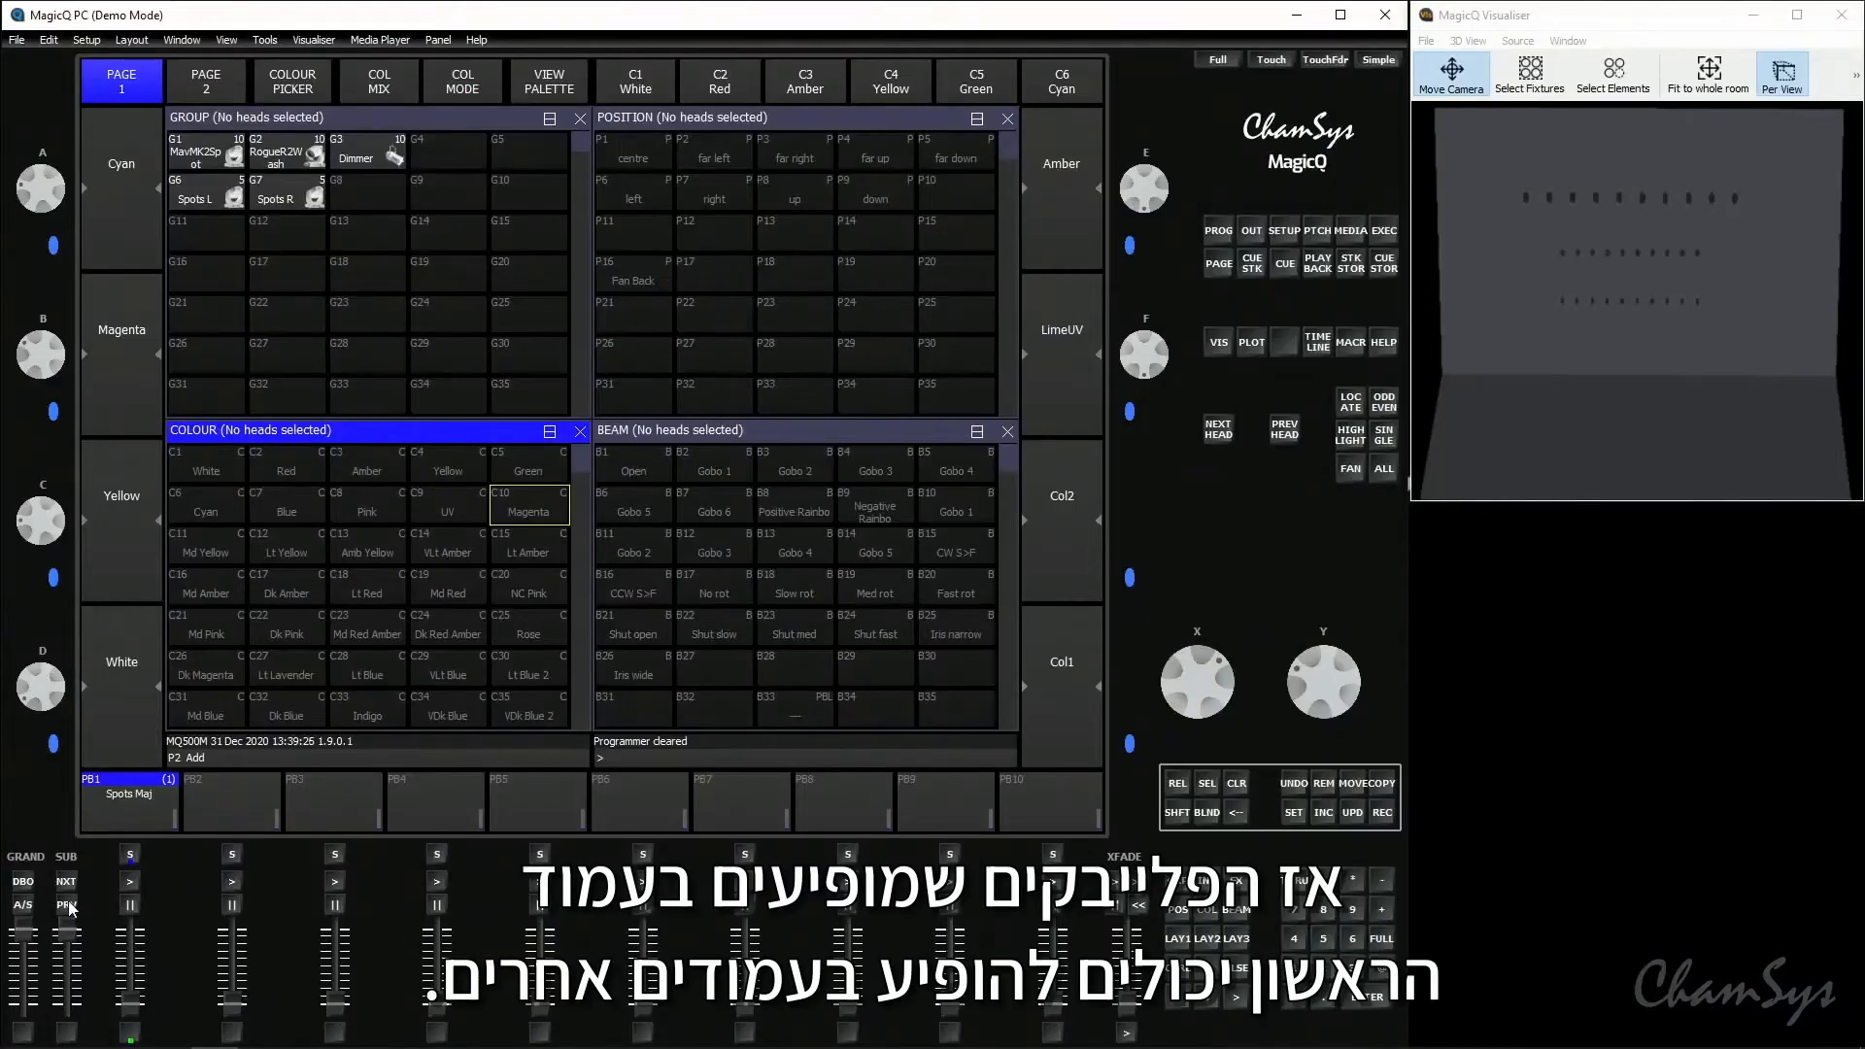
pyautogui.click(67, 905)
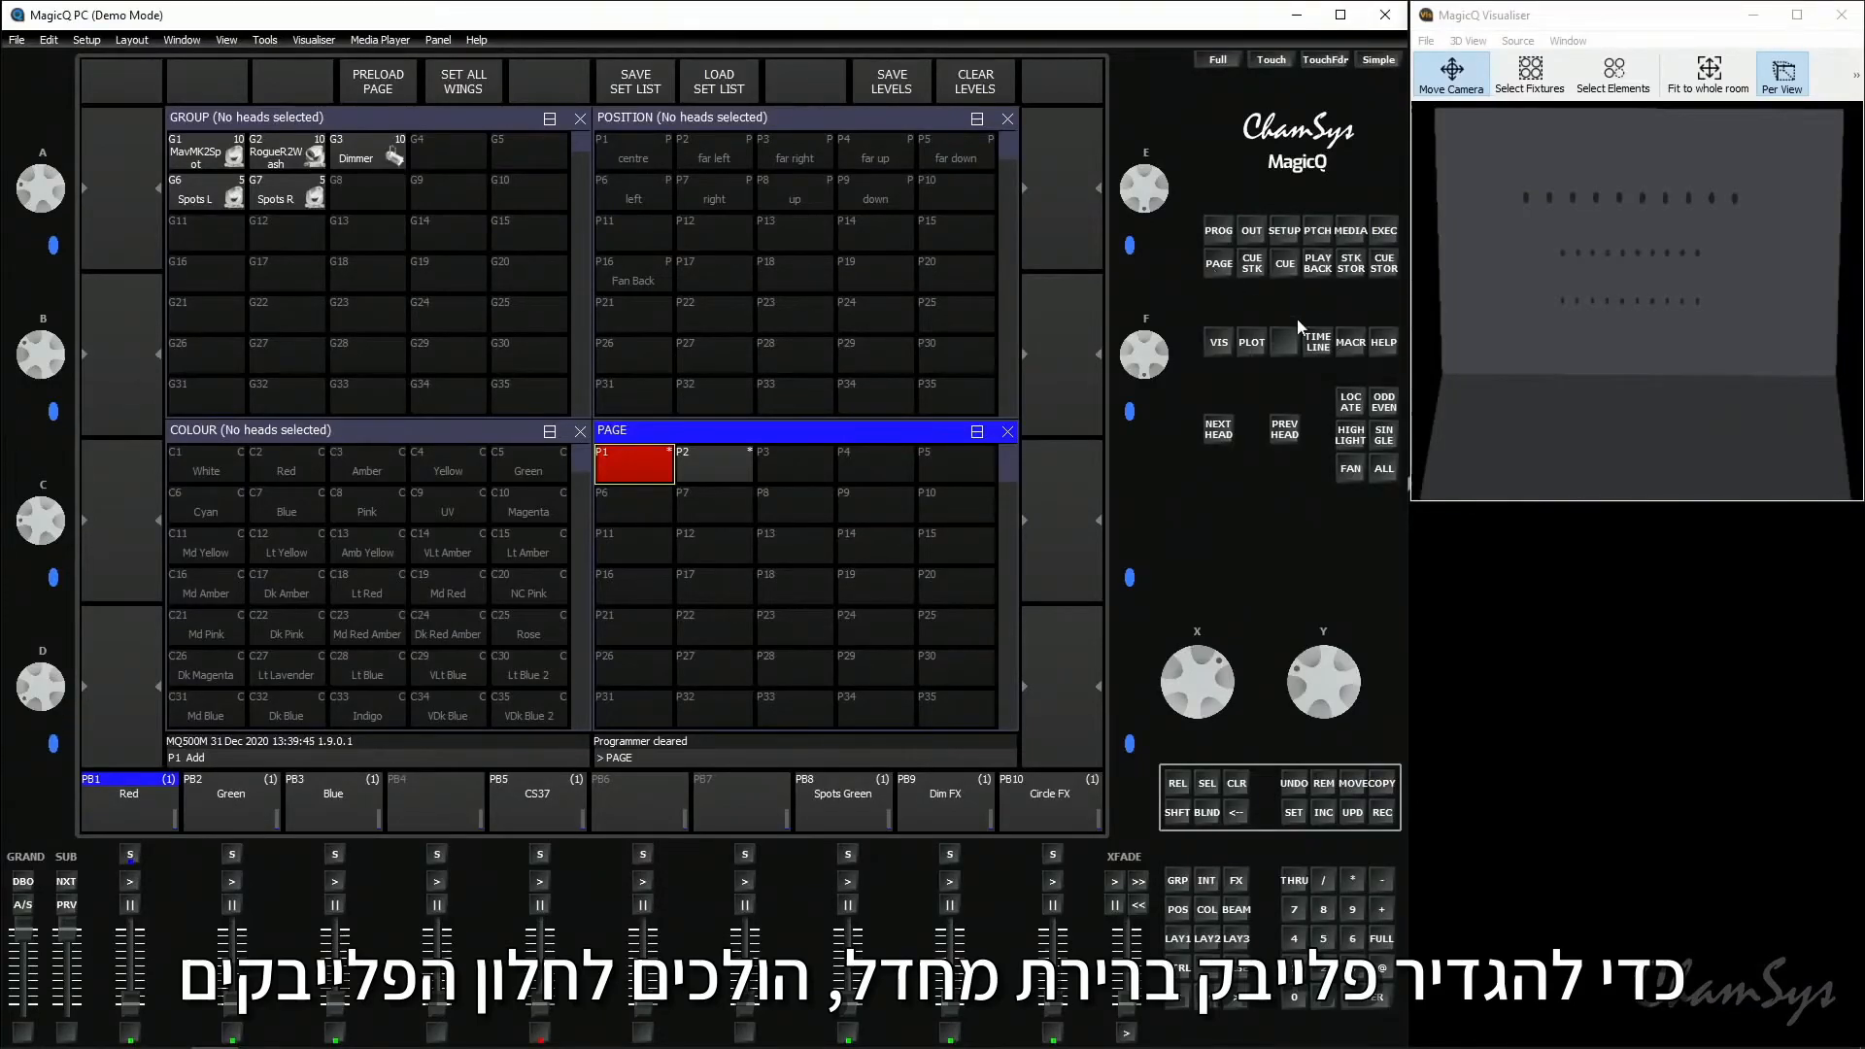
# - In the Playbacks window, turn on Default Cue Stack for playback 2 Green, playback 3 Blue and playback 5 CS37
pyautogui.click(1318, 270)
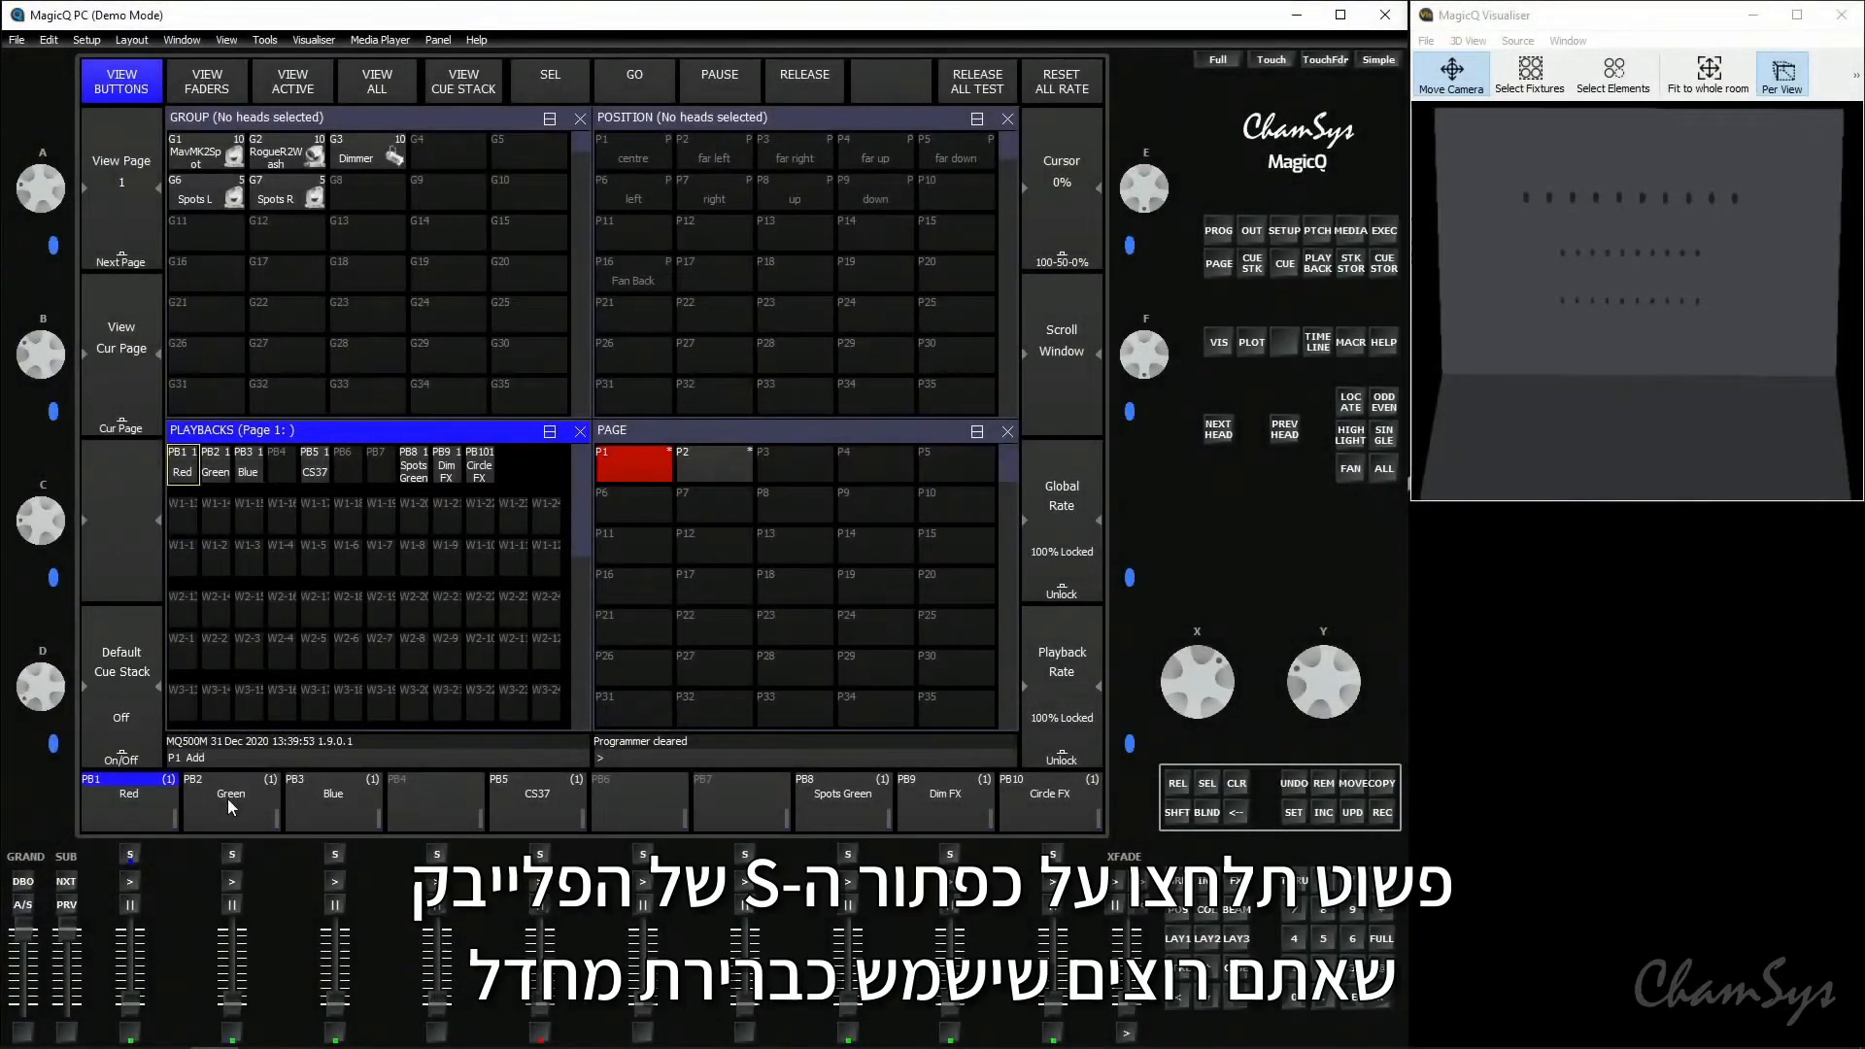
pyautogui.click(229, 805)
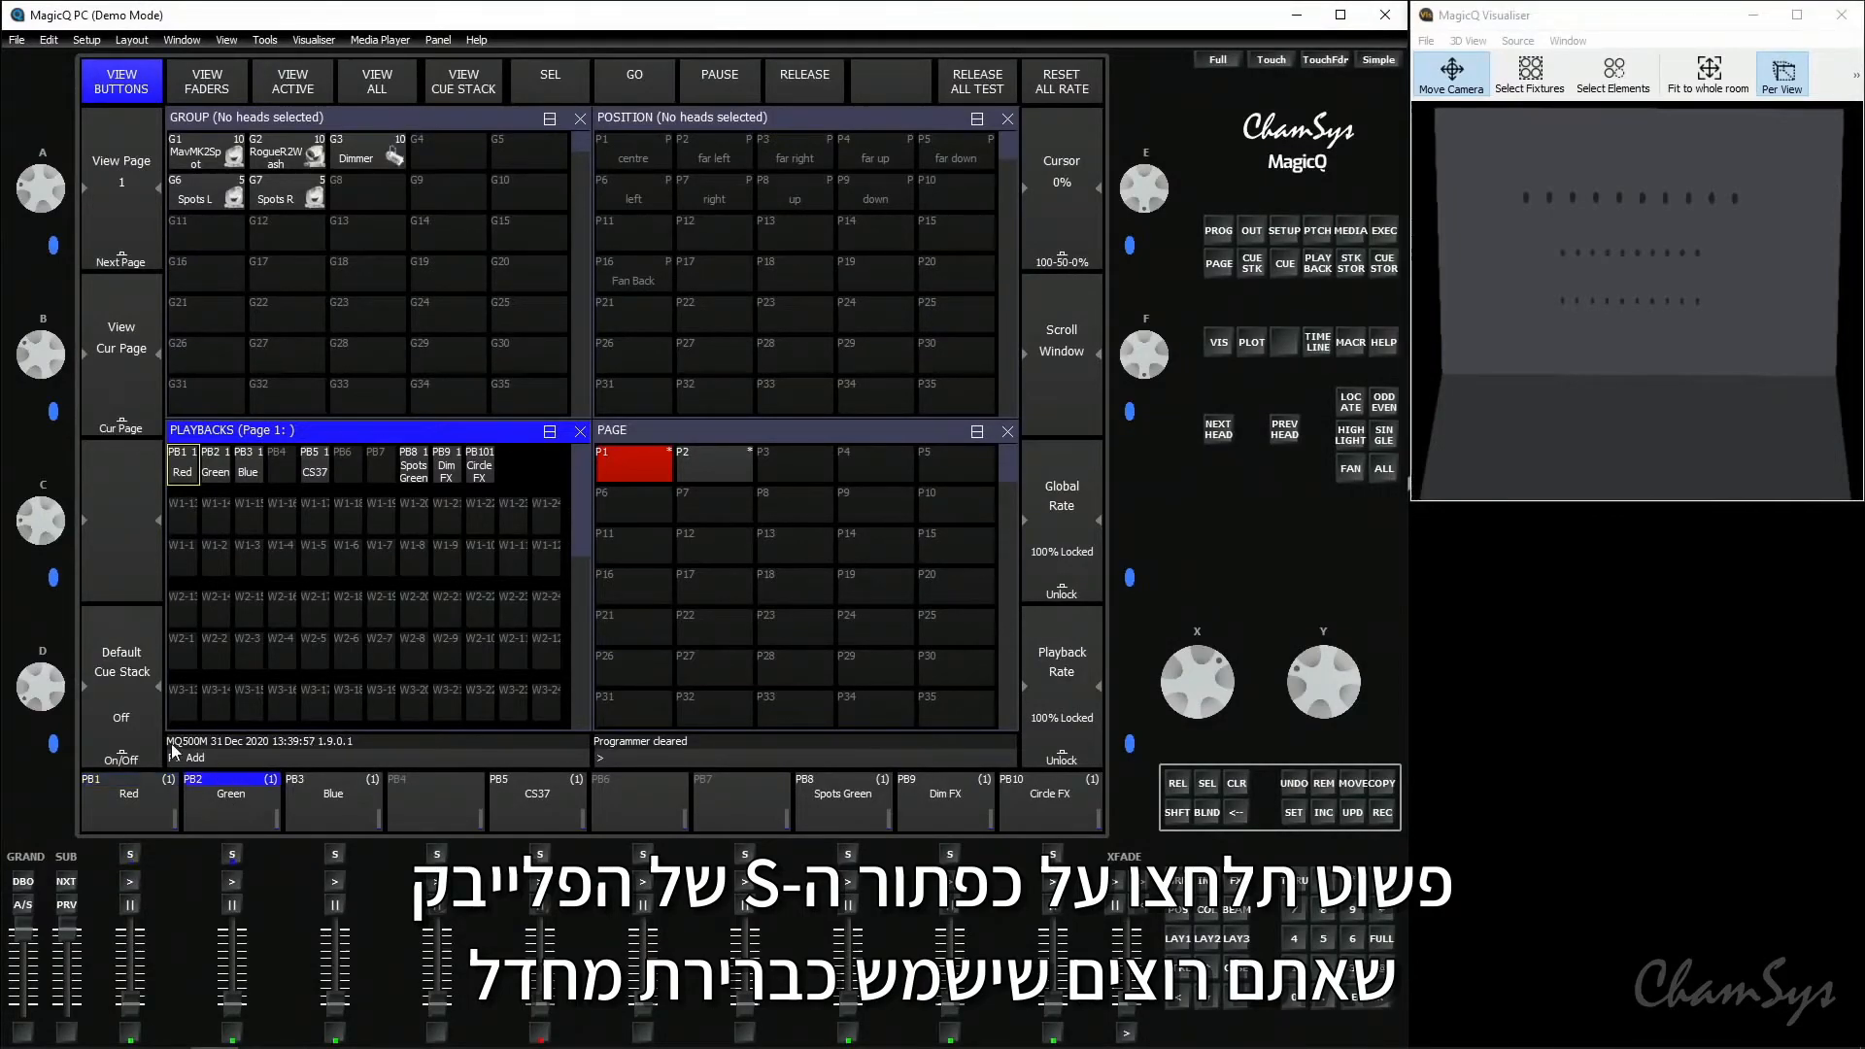
pyautogui.click(143, 725)
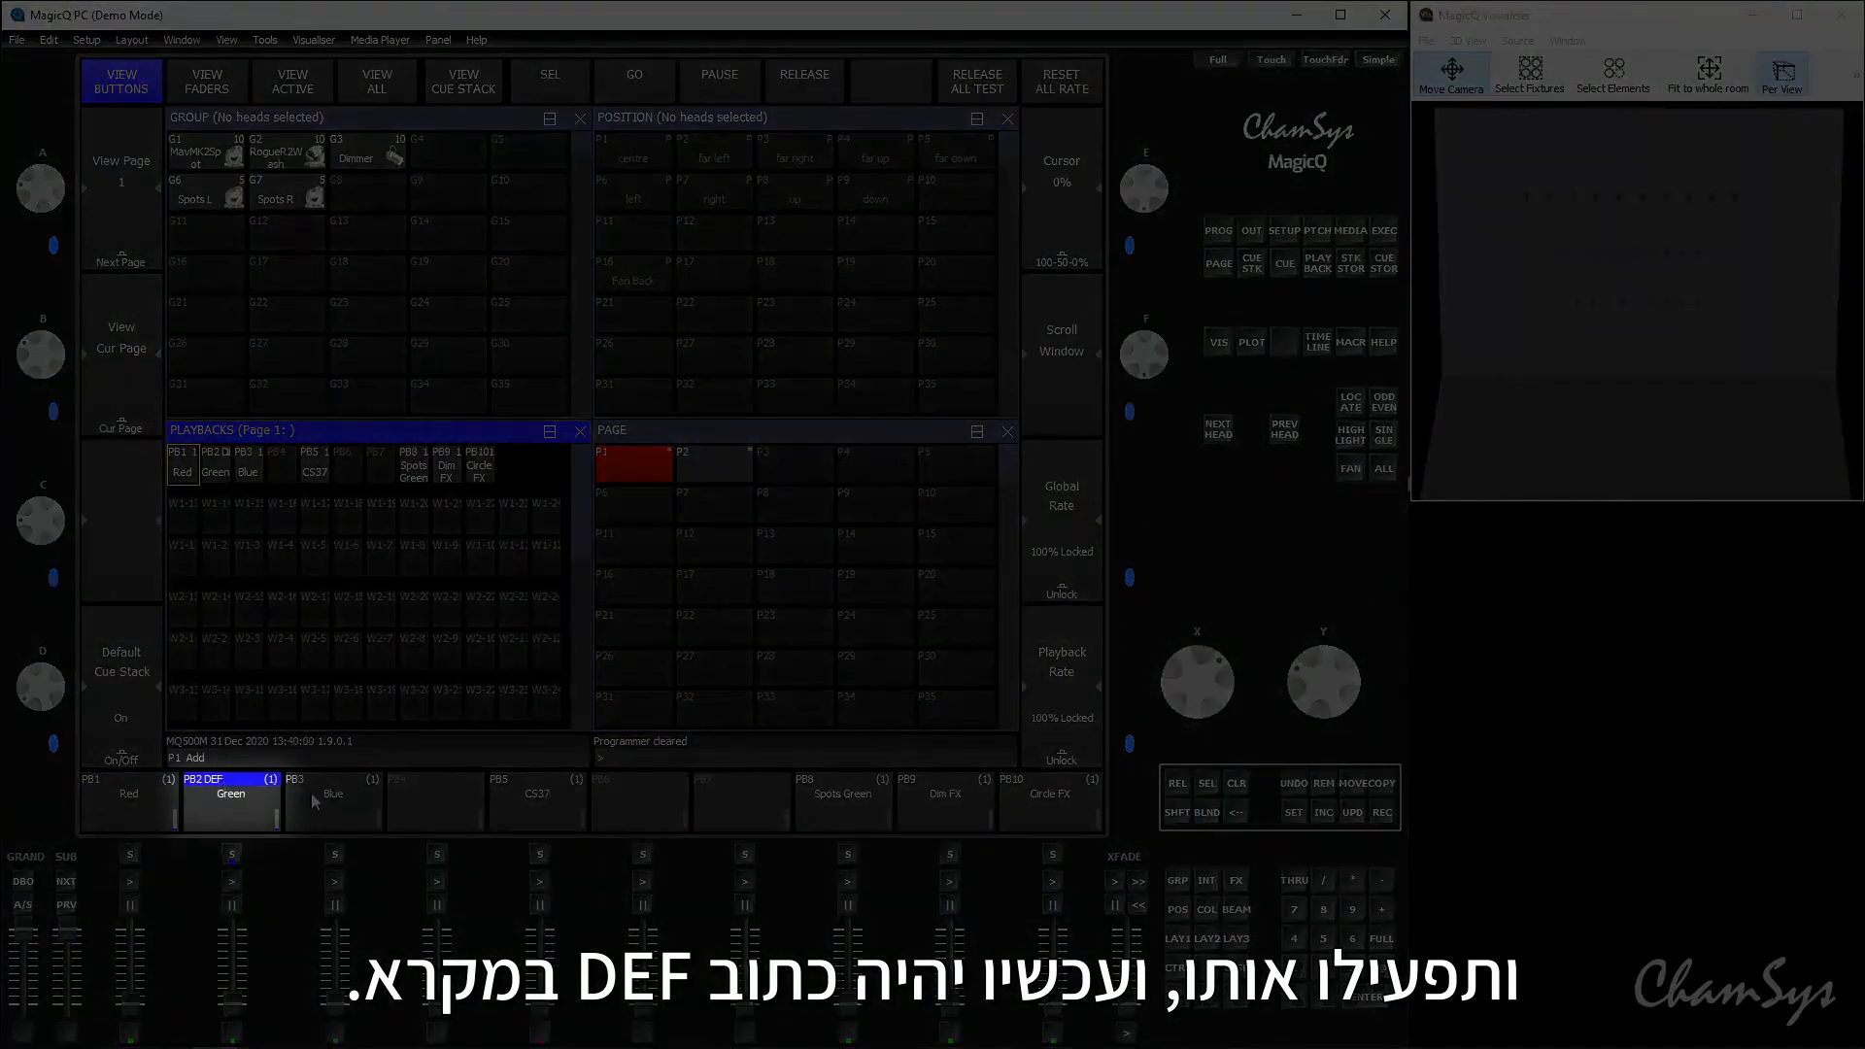
pyautogui.click(311, 790)
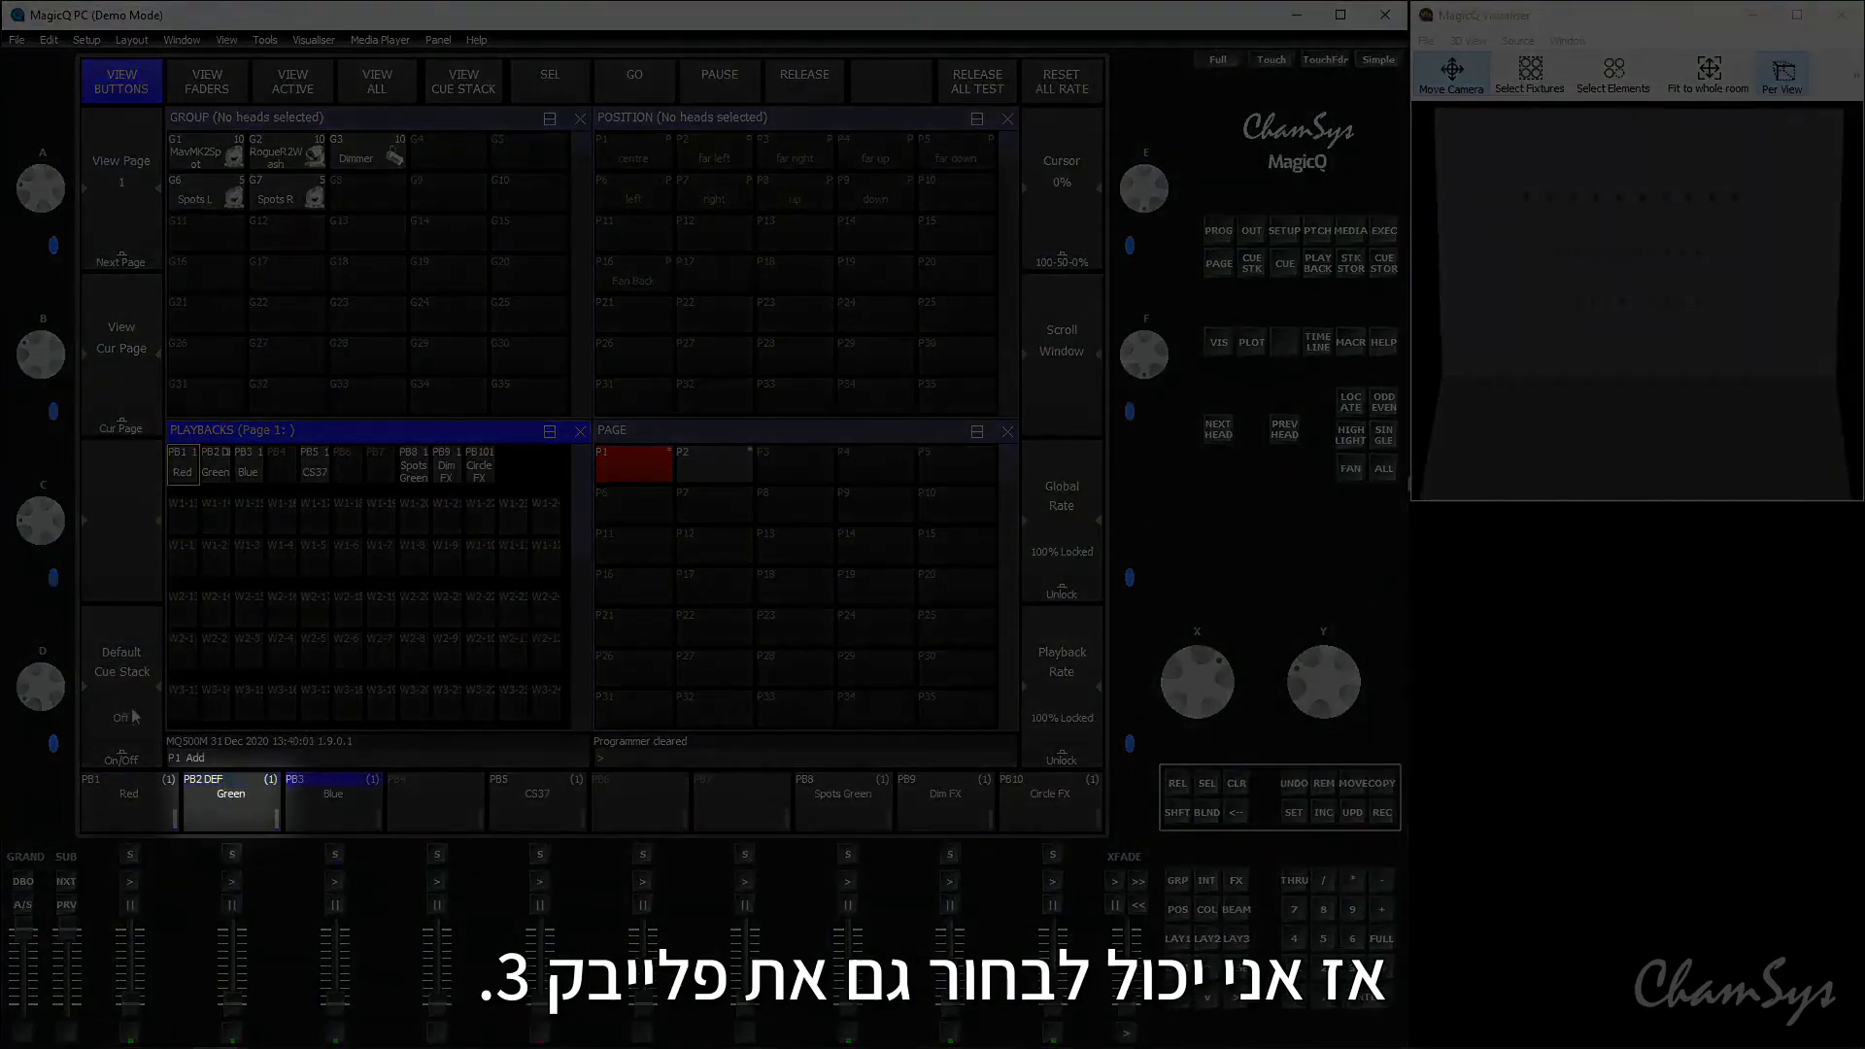
pyautogui.click(116, 720)
pyautogui.click(581, 796)
pyautogui.click(100, 716)
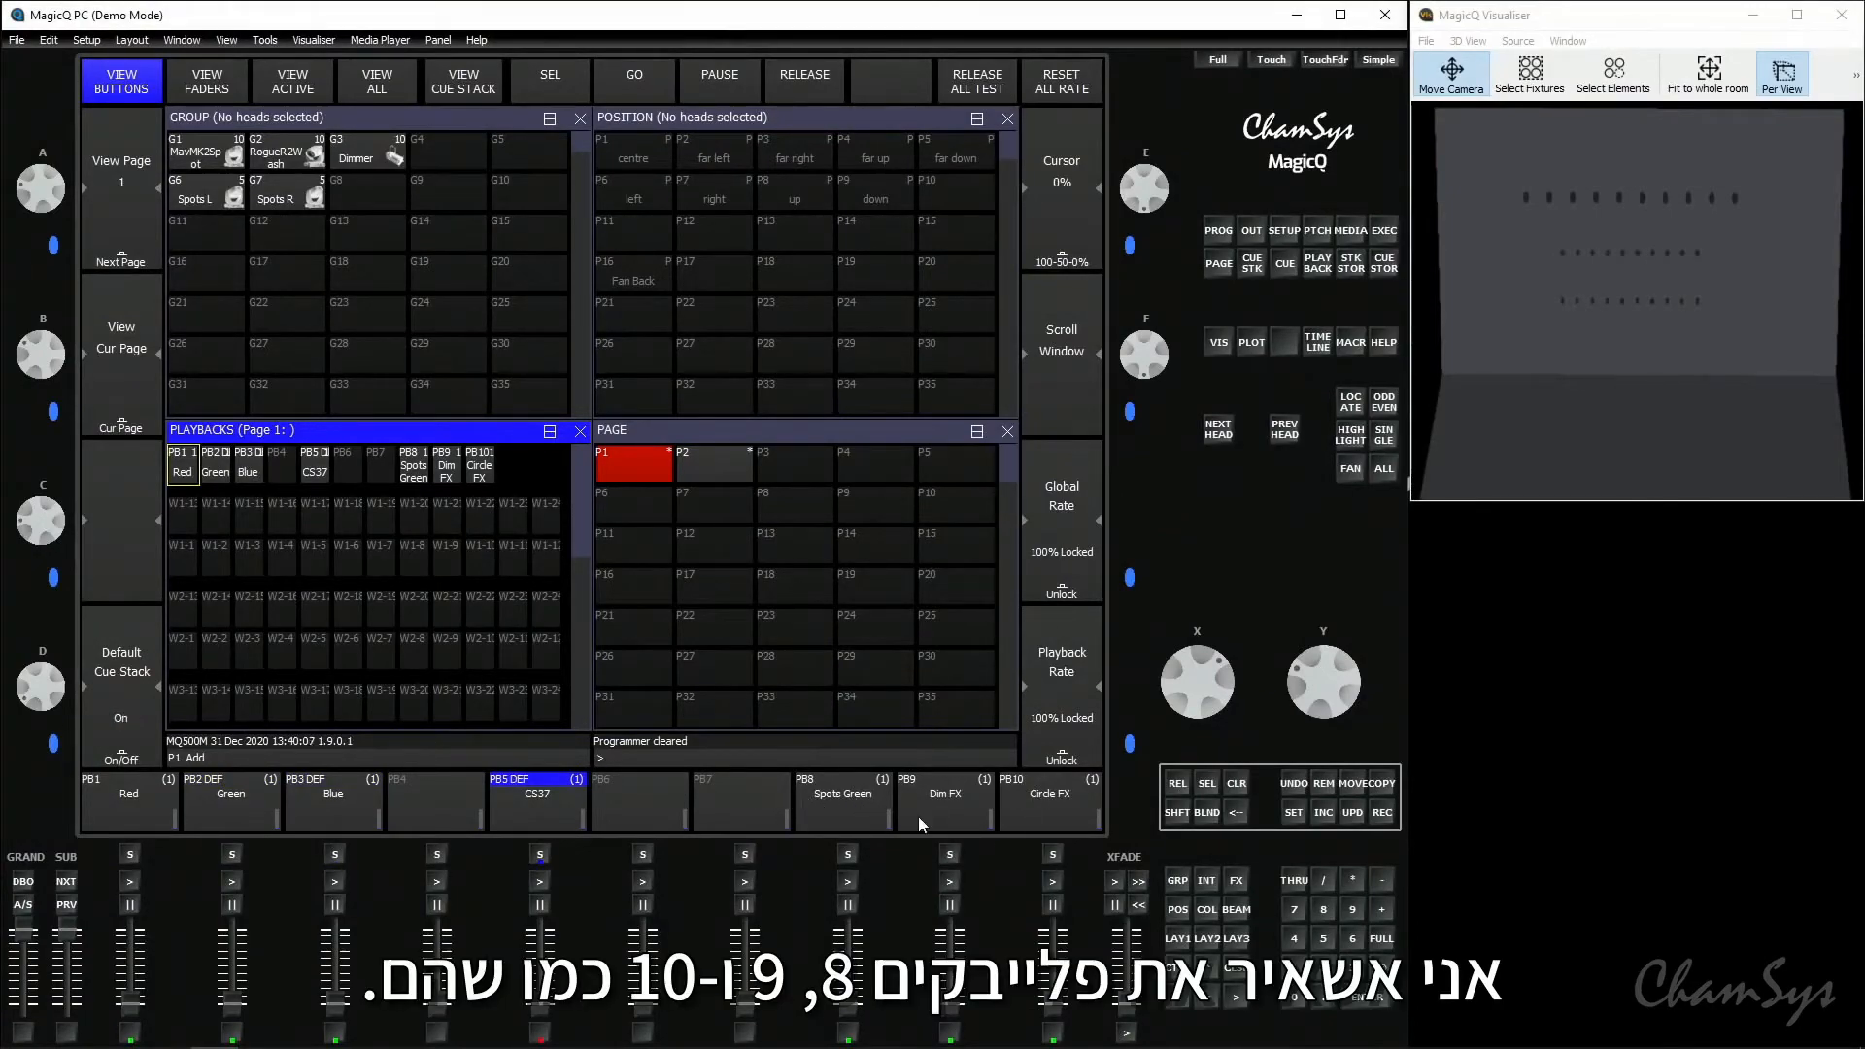
# - Step through the playback pages up to page 9 to check the default cue stacks, and go back to page 2
pyautogui.click(73, 884)
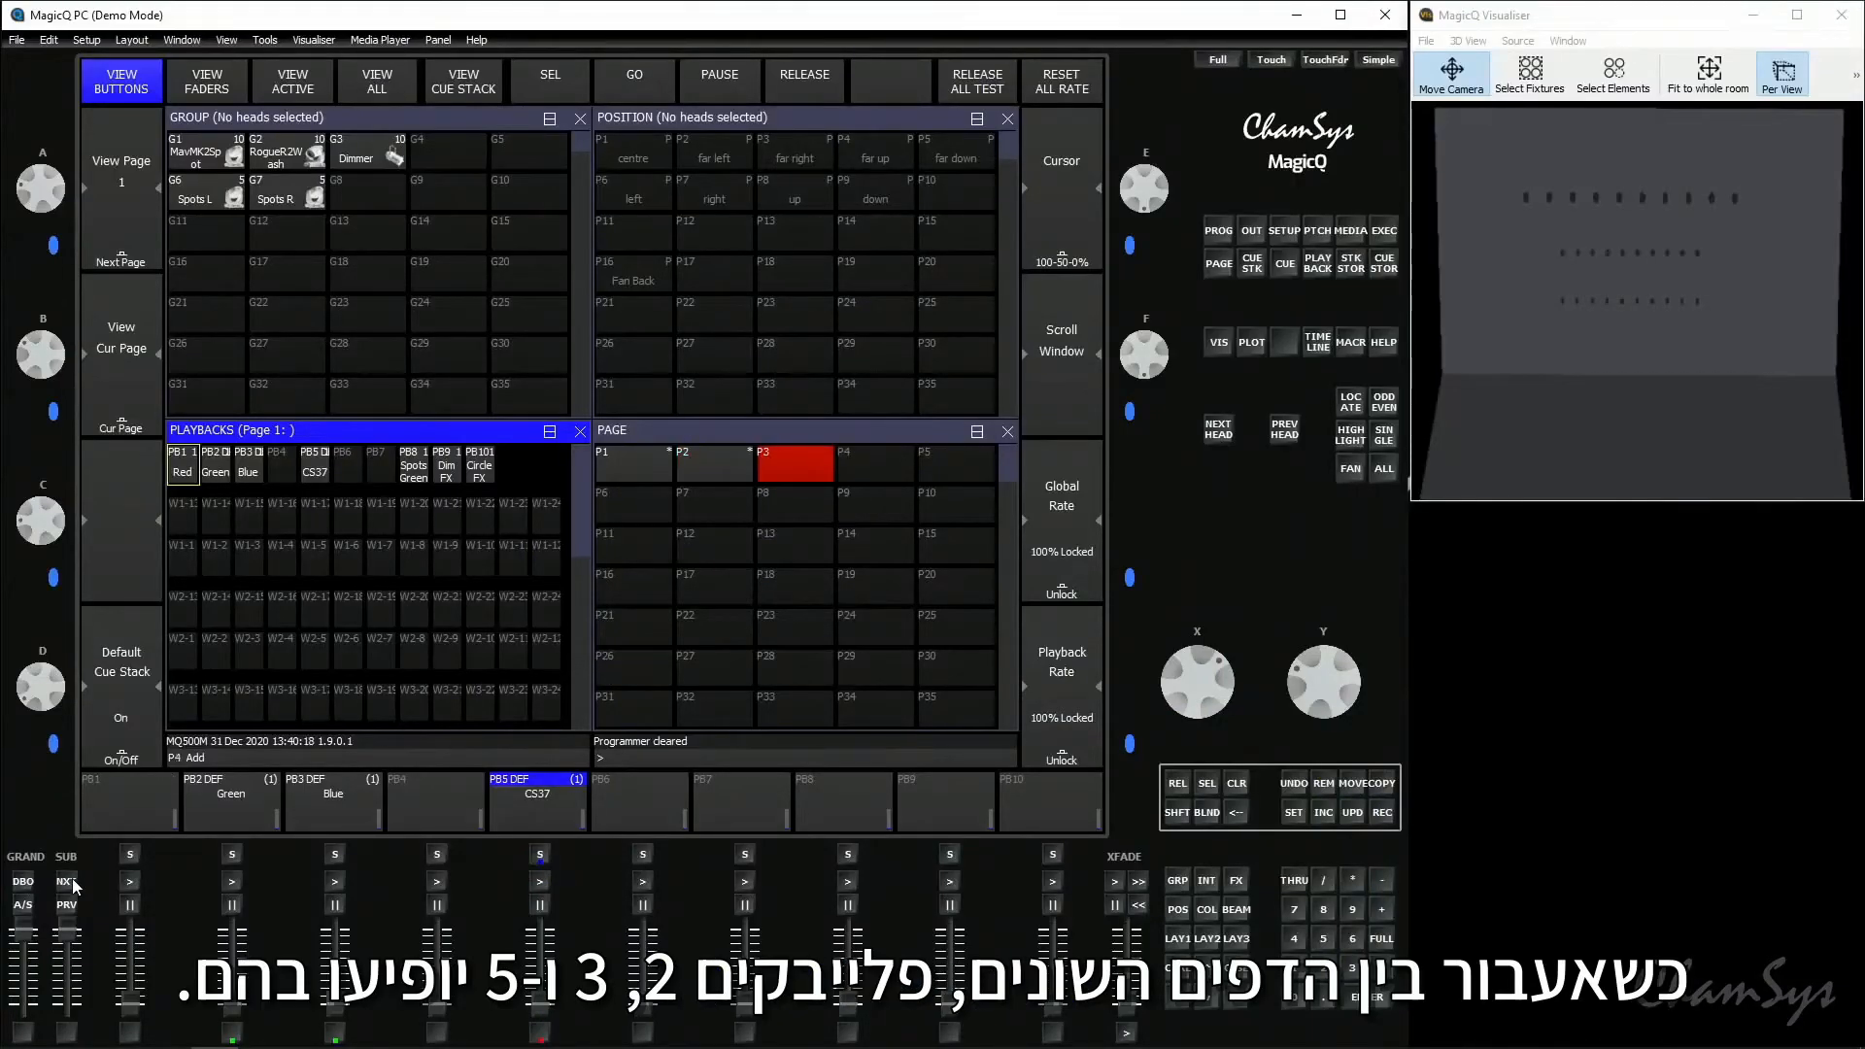
pyautogui.click(73, 880)
pyautogui.click(73, 880)
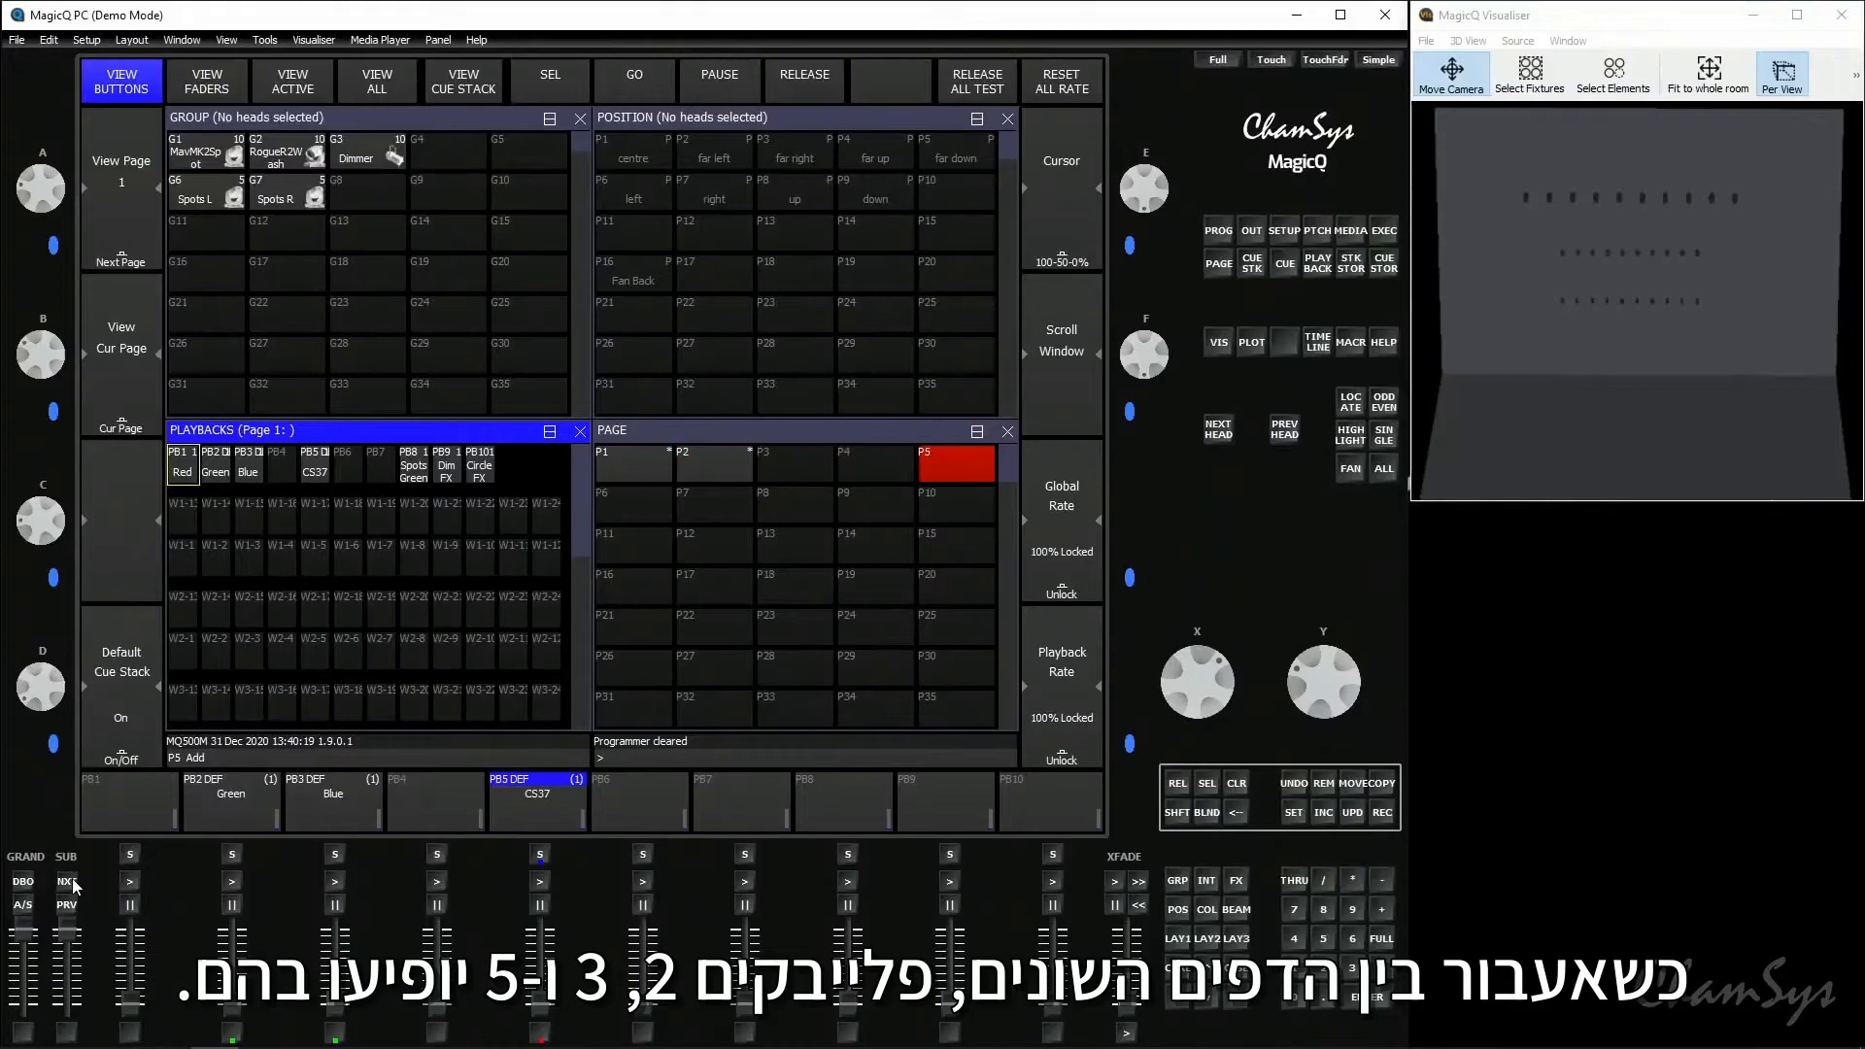
pyautogui.click(73, 880)
pyautogui.click(73, 880)
pyautogui.click(73, 880)
pyautogui.click(73, 880)
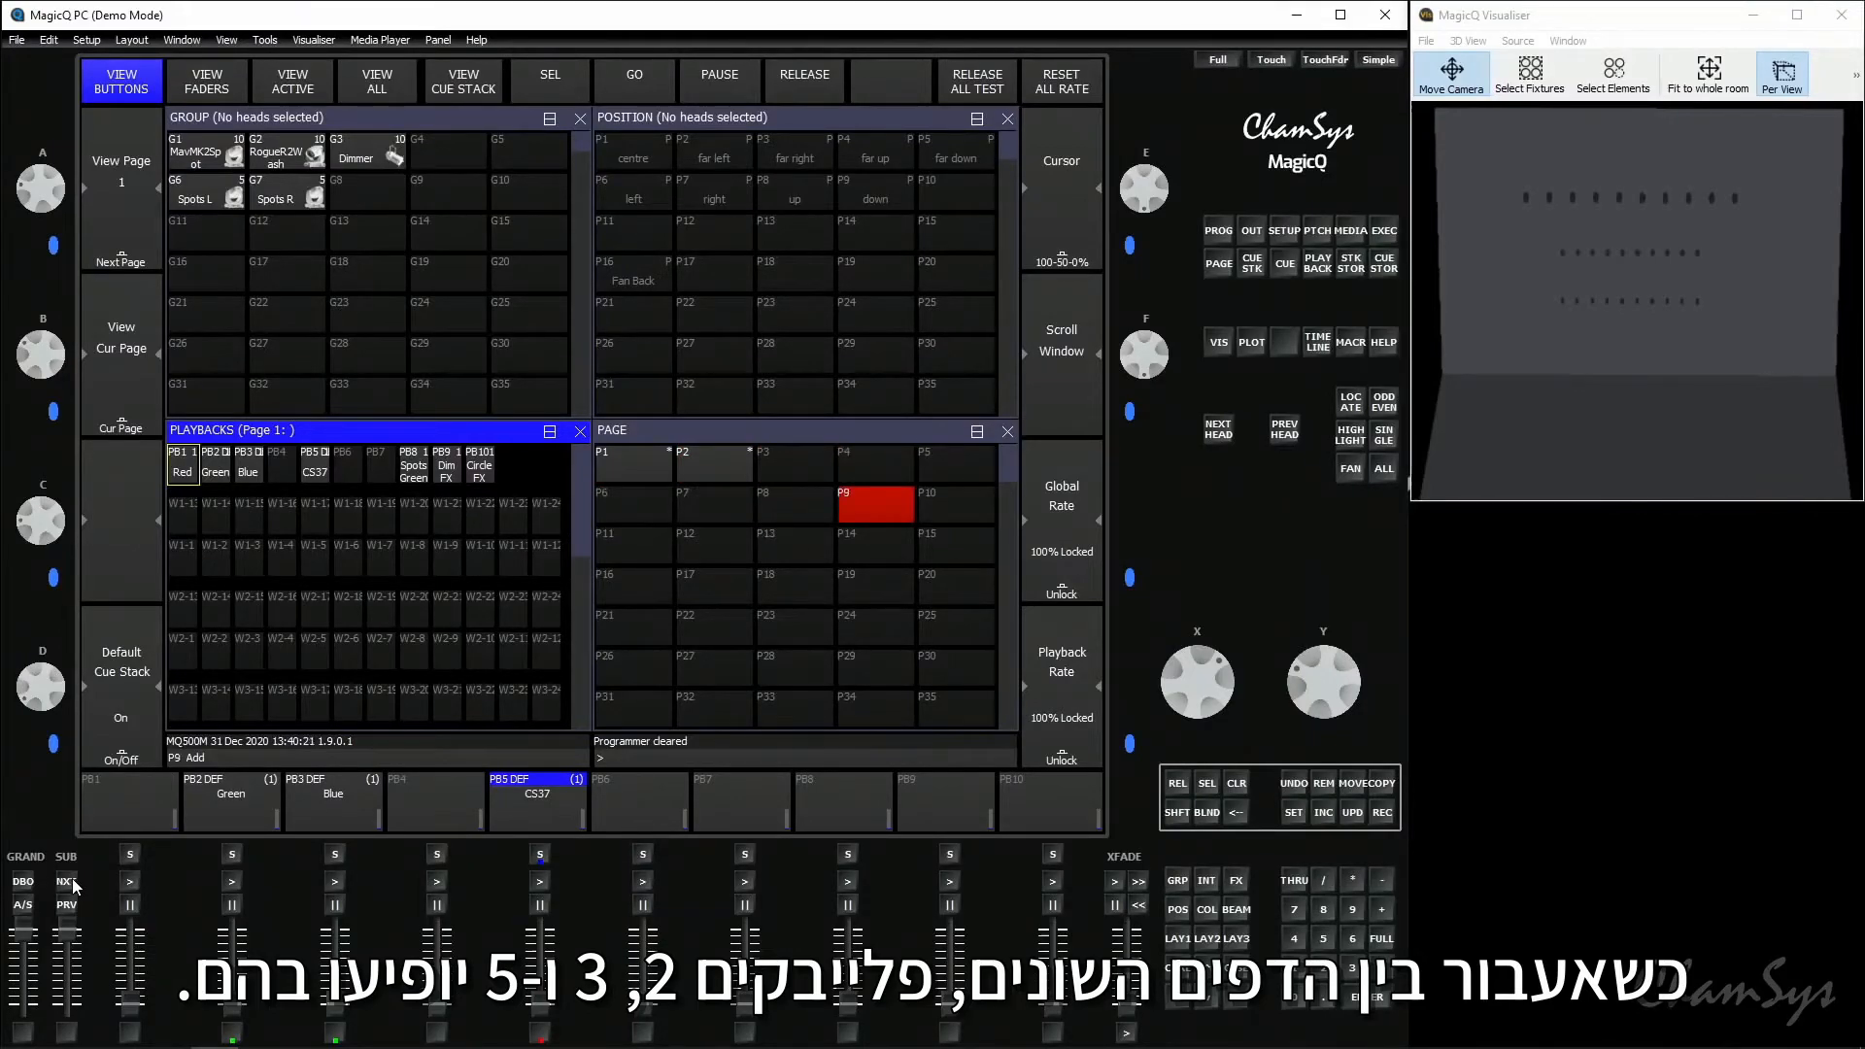
pyautogui.click(67, 906)
pyautogui.click(67, 906)
pyautogui.click(67, 906)
pyautogui.click(67, 906)
pyautogui.click(68, 908)
pyautogui.click(69, 909)
pyautogui.click(69, 908)
pyautogui.click(69, 908)
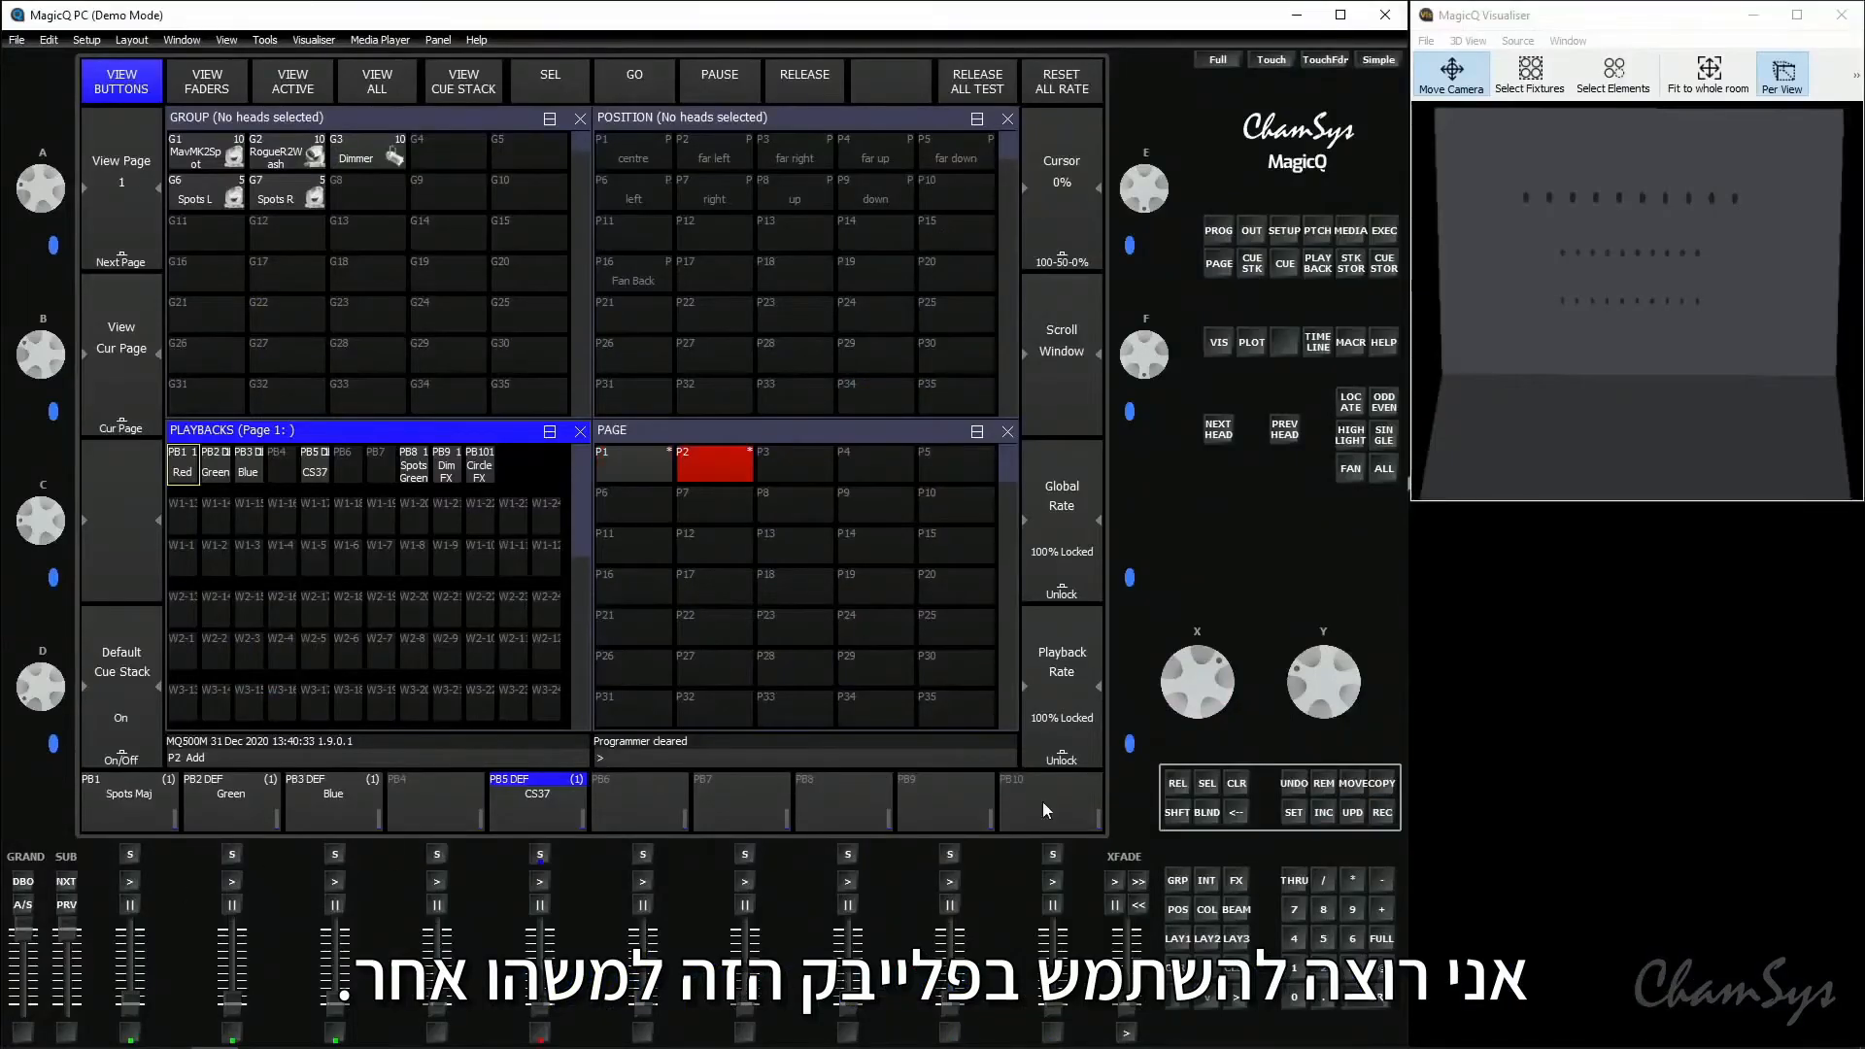
# - Record a cue onto playback 2 of page 2 in place of the default Green stack, and check the next page
pyautogui.click(1385, 812)
pyautogui.click(230, 807)
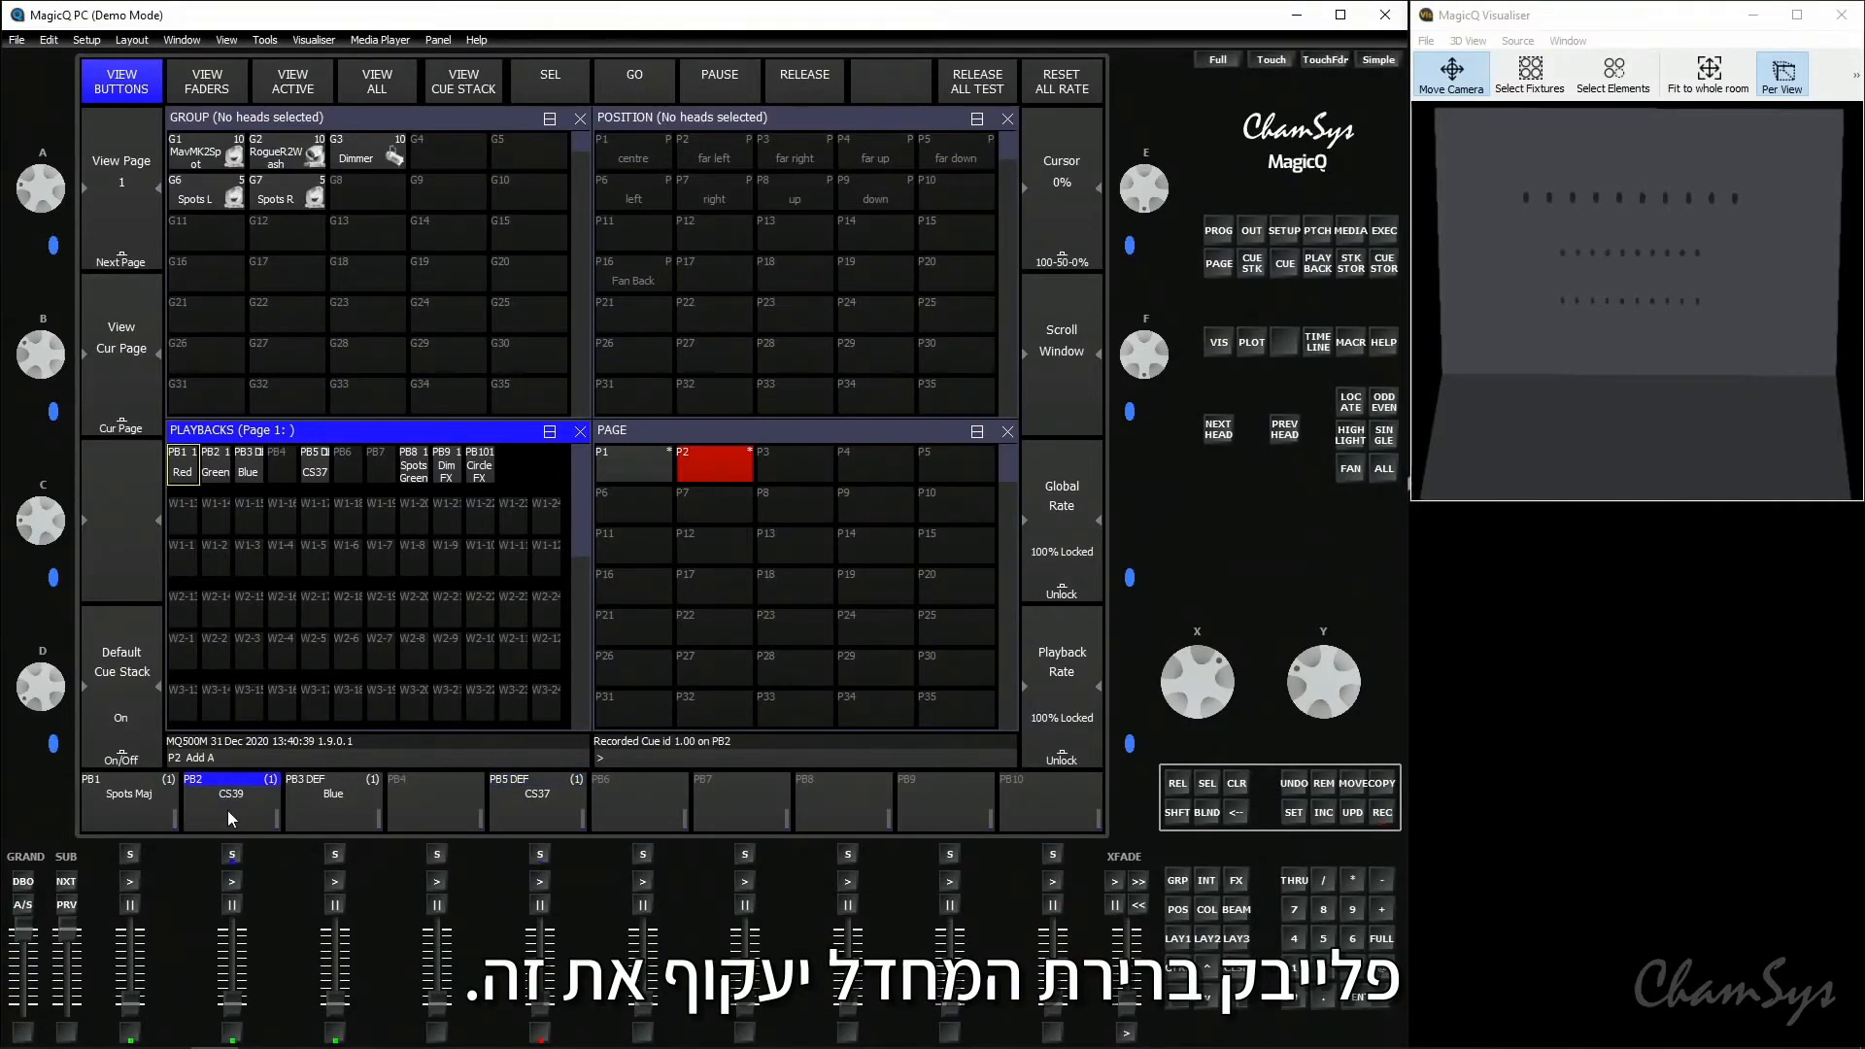
pyautogui.click(66, 881)
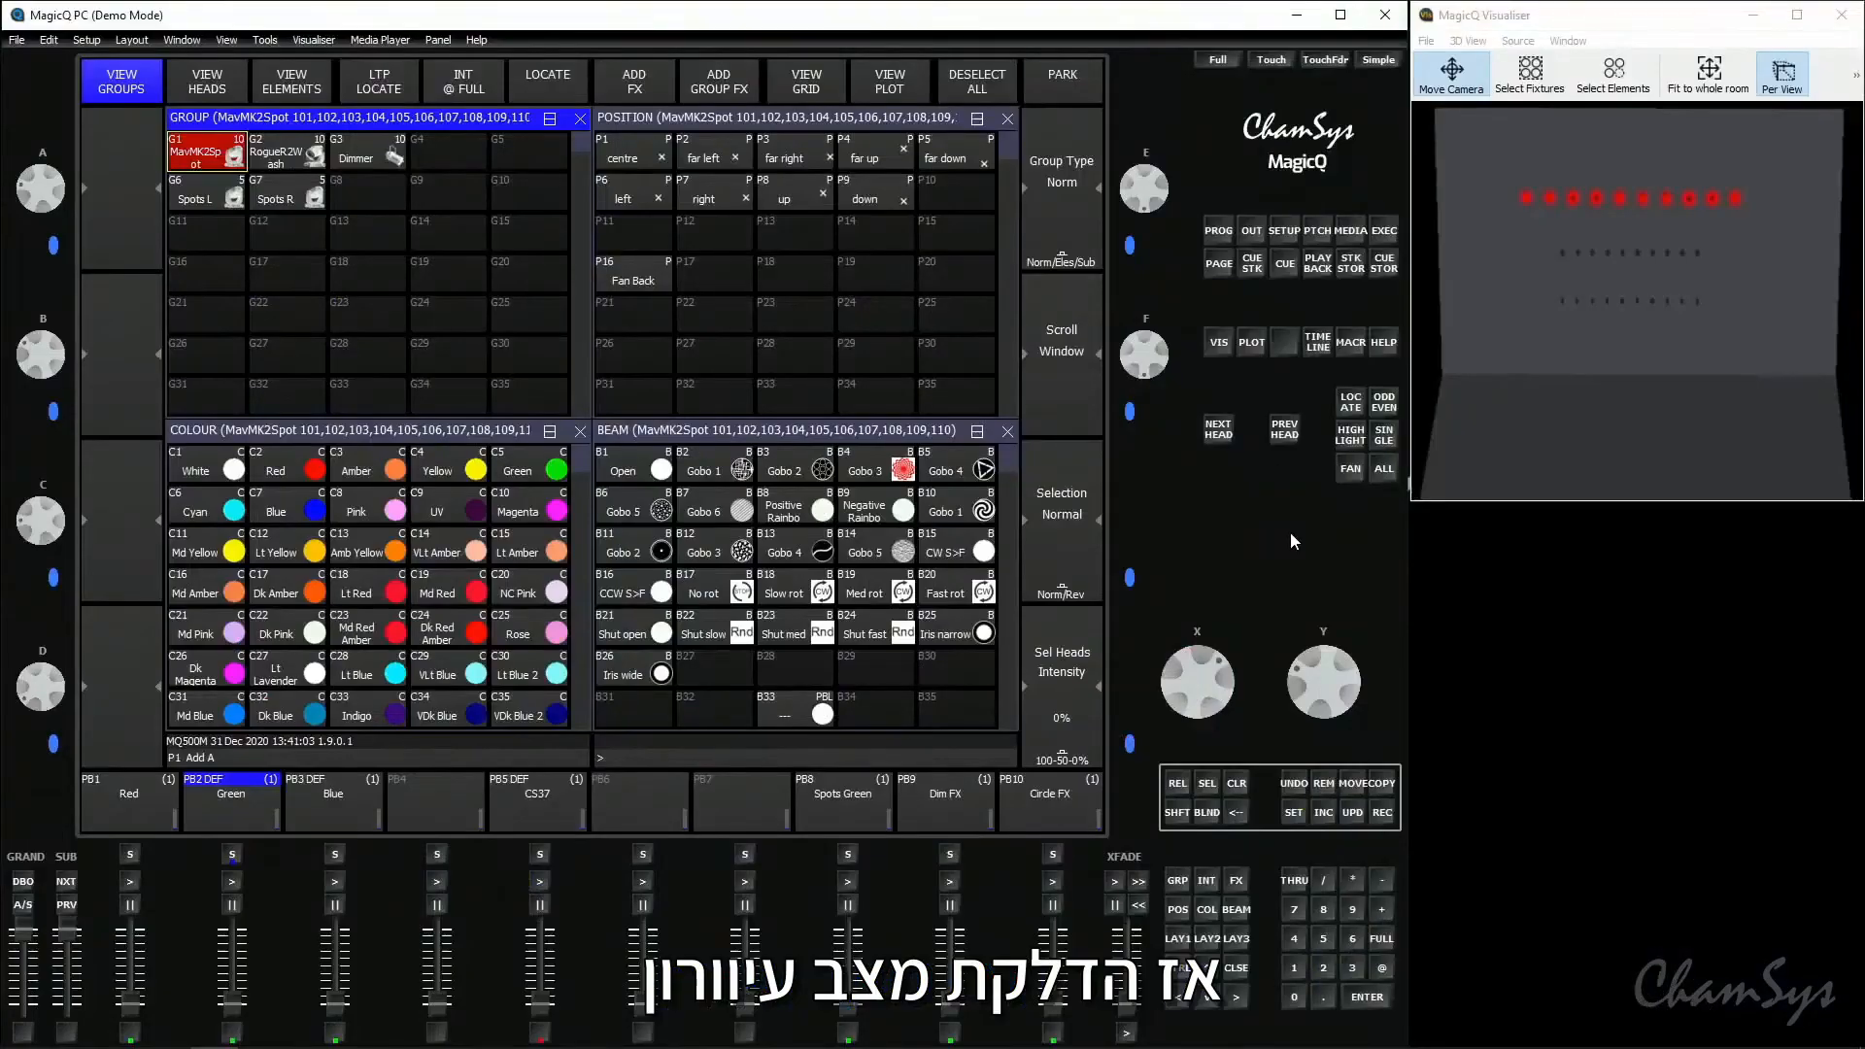
# - In blind mode, locate the selected MavMK2Spot heads and apply Green, the Fan Back position and Gobo 1
pyautogui.click(1208, 814)
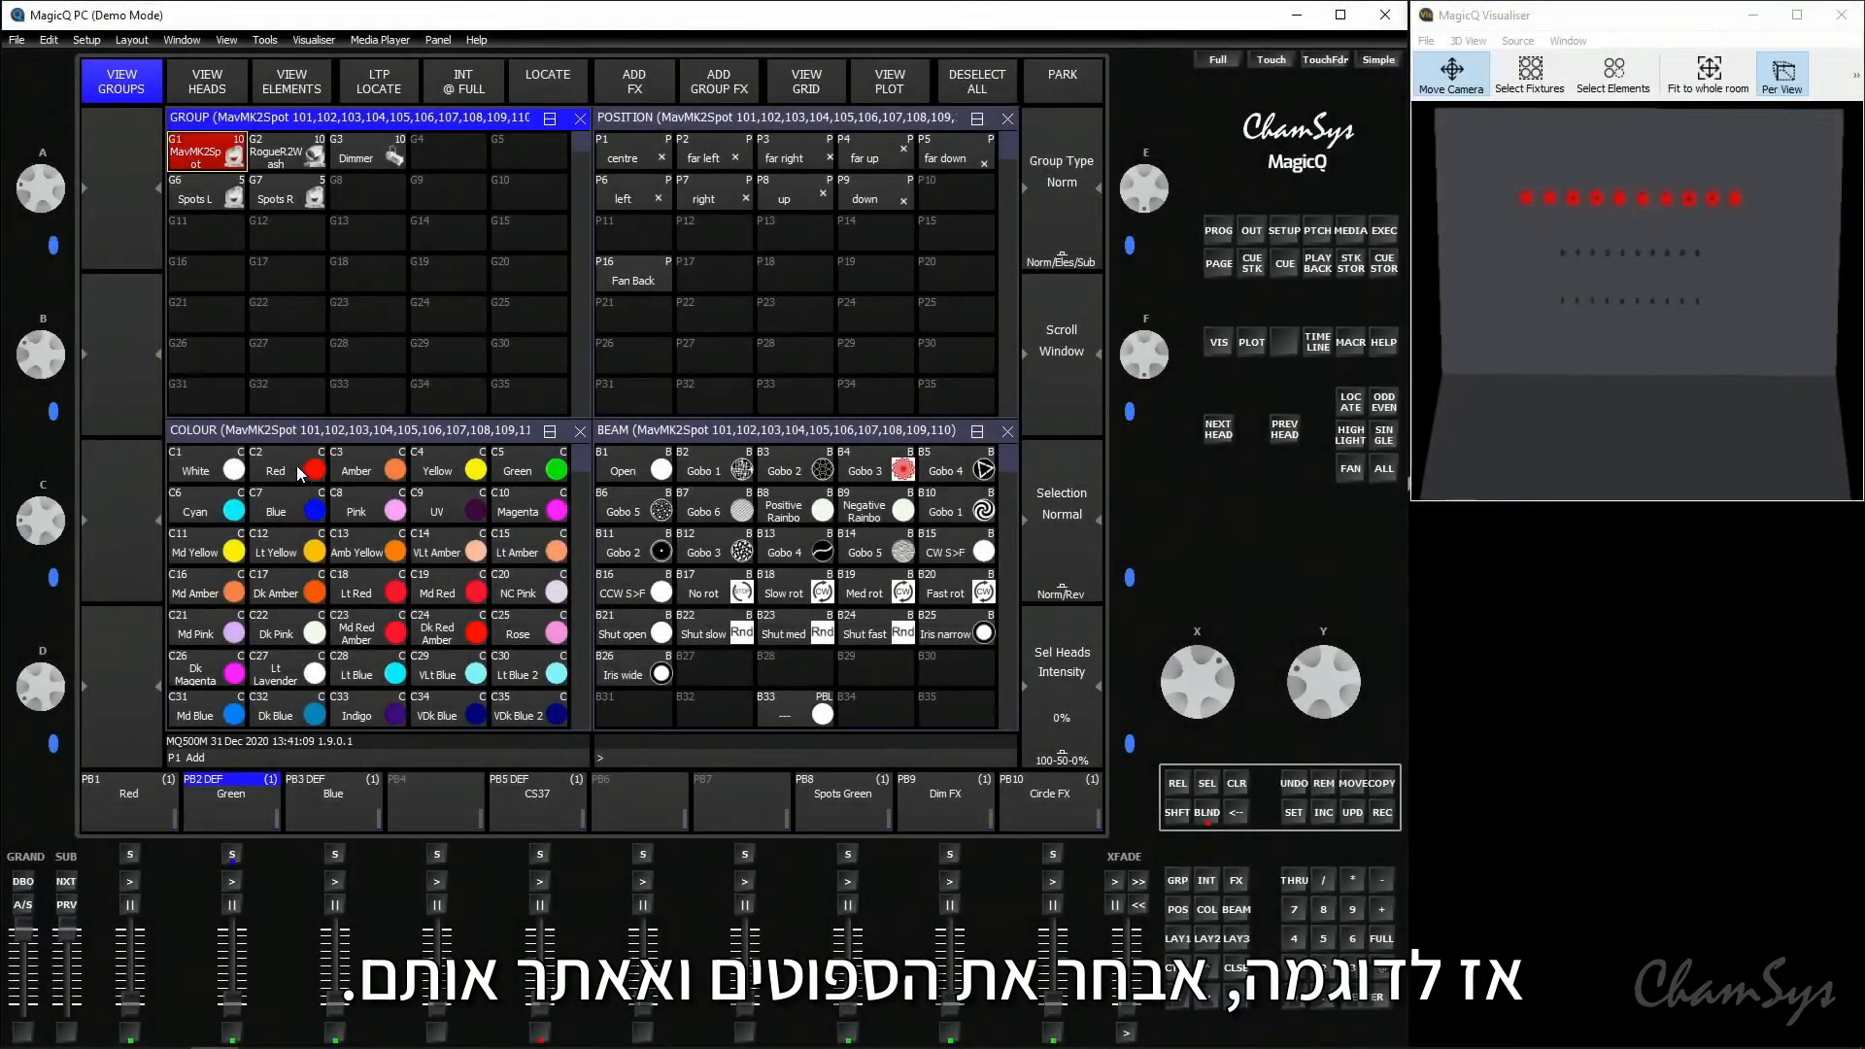
pyautogui.click(1360, 407)
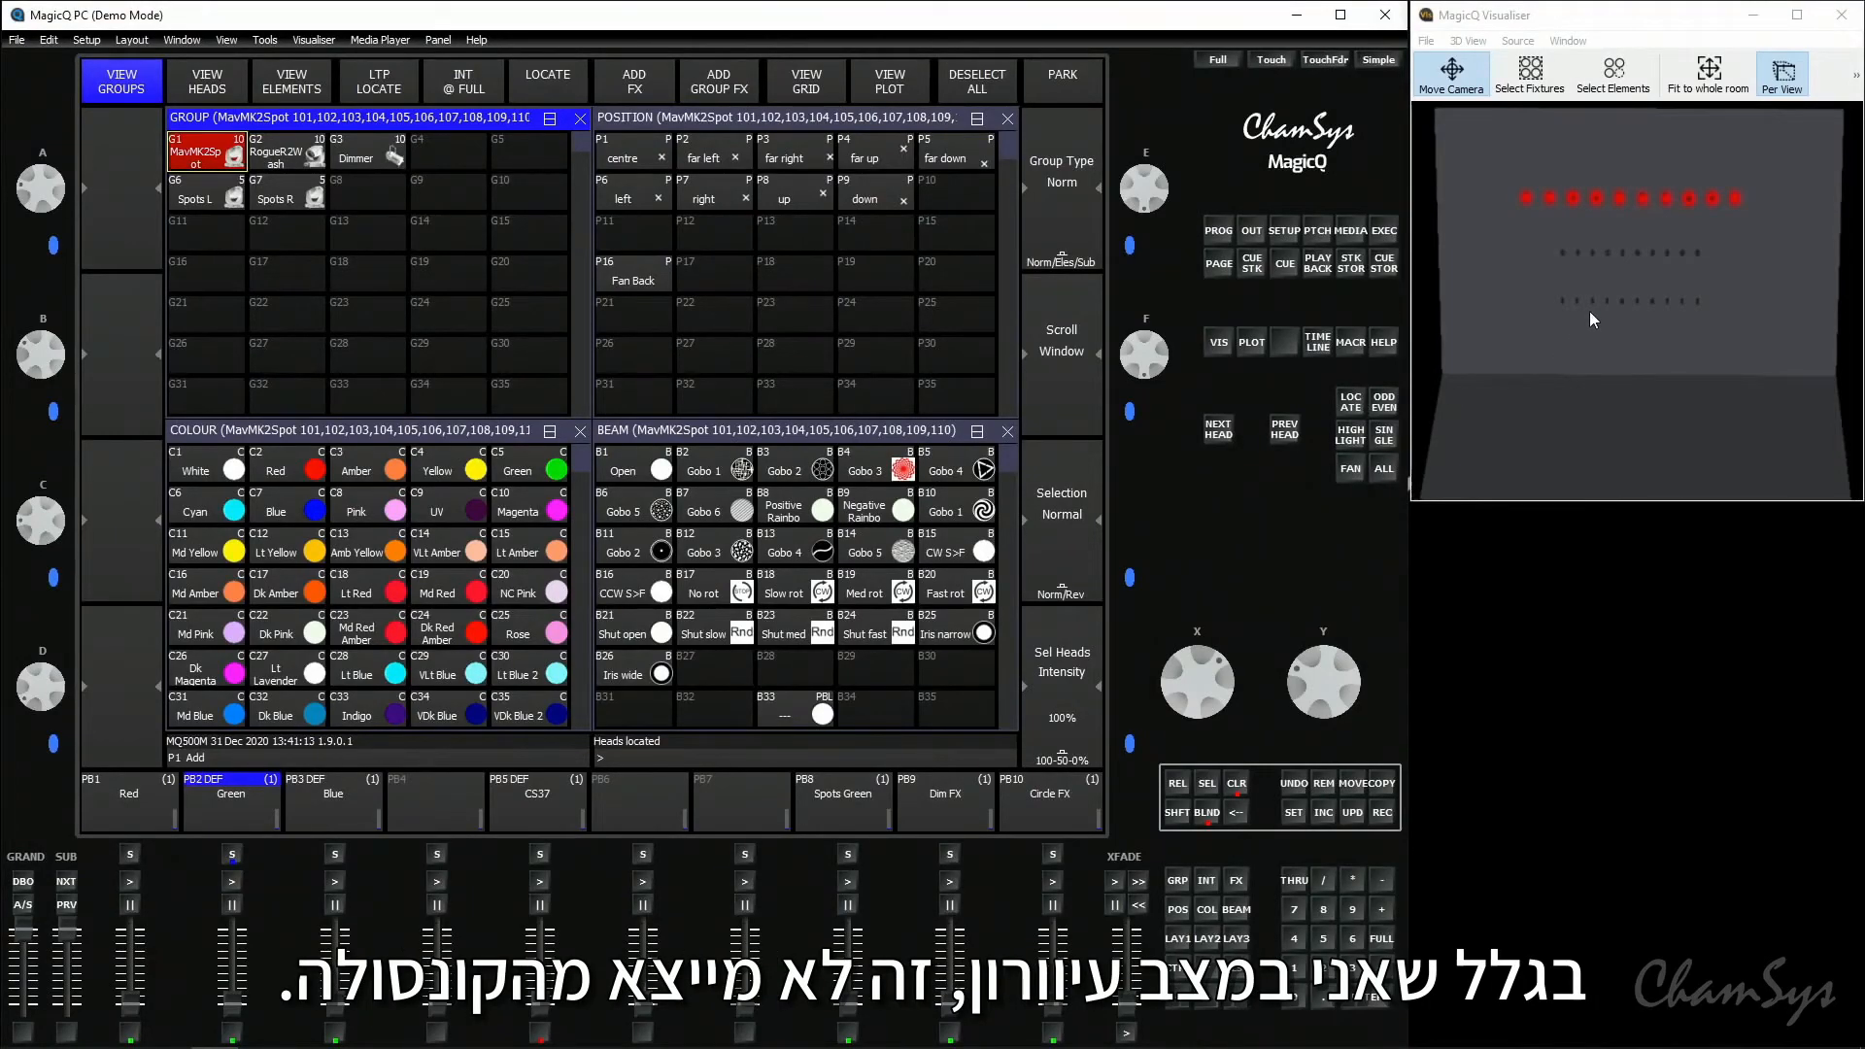
pyautogui.click(517, 470)
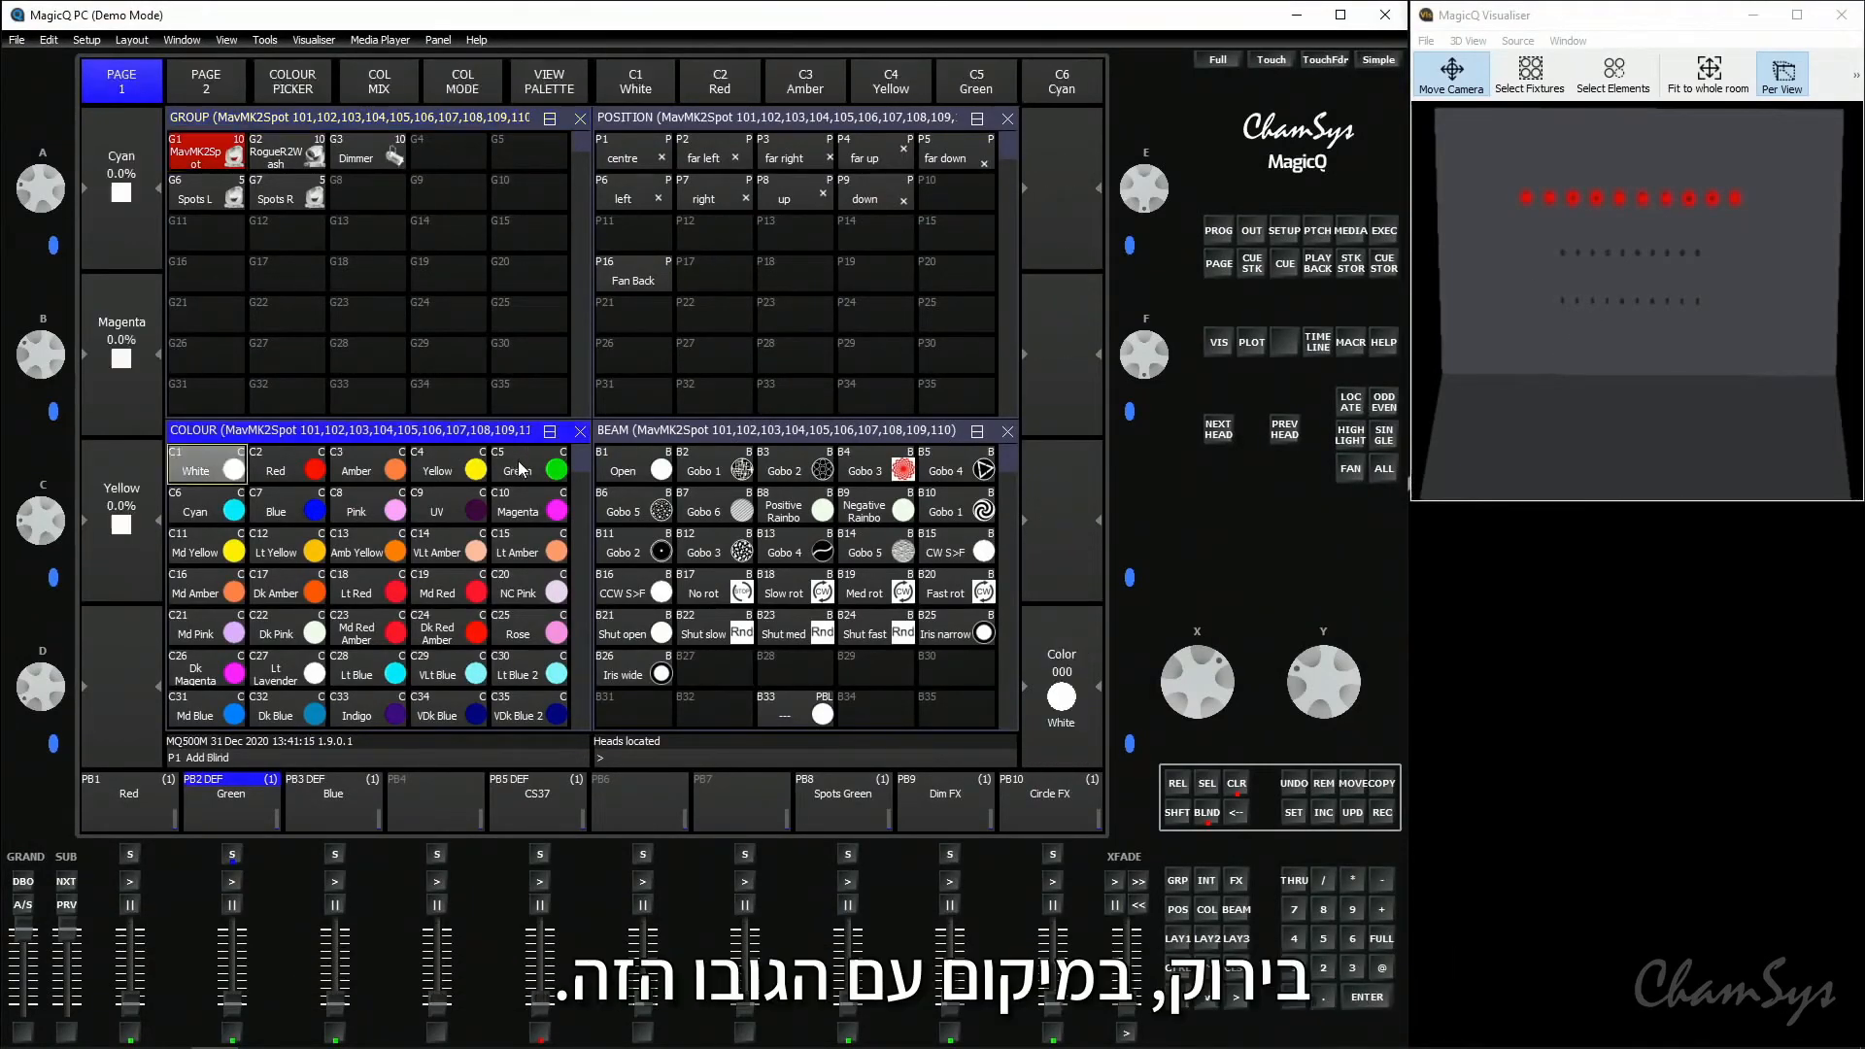
pyautogui.click(632, 274)
pyautogui.click(710, 471)
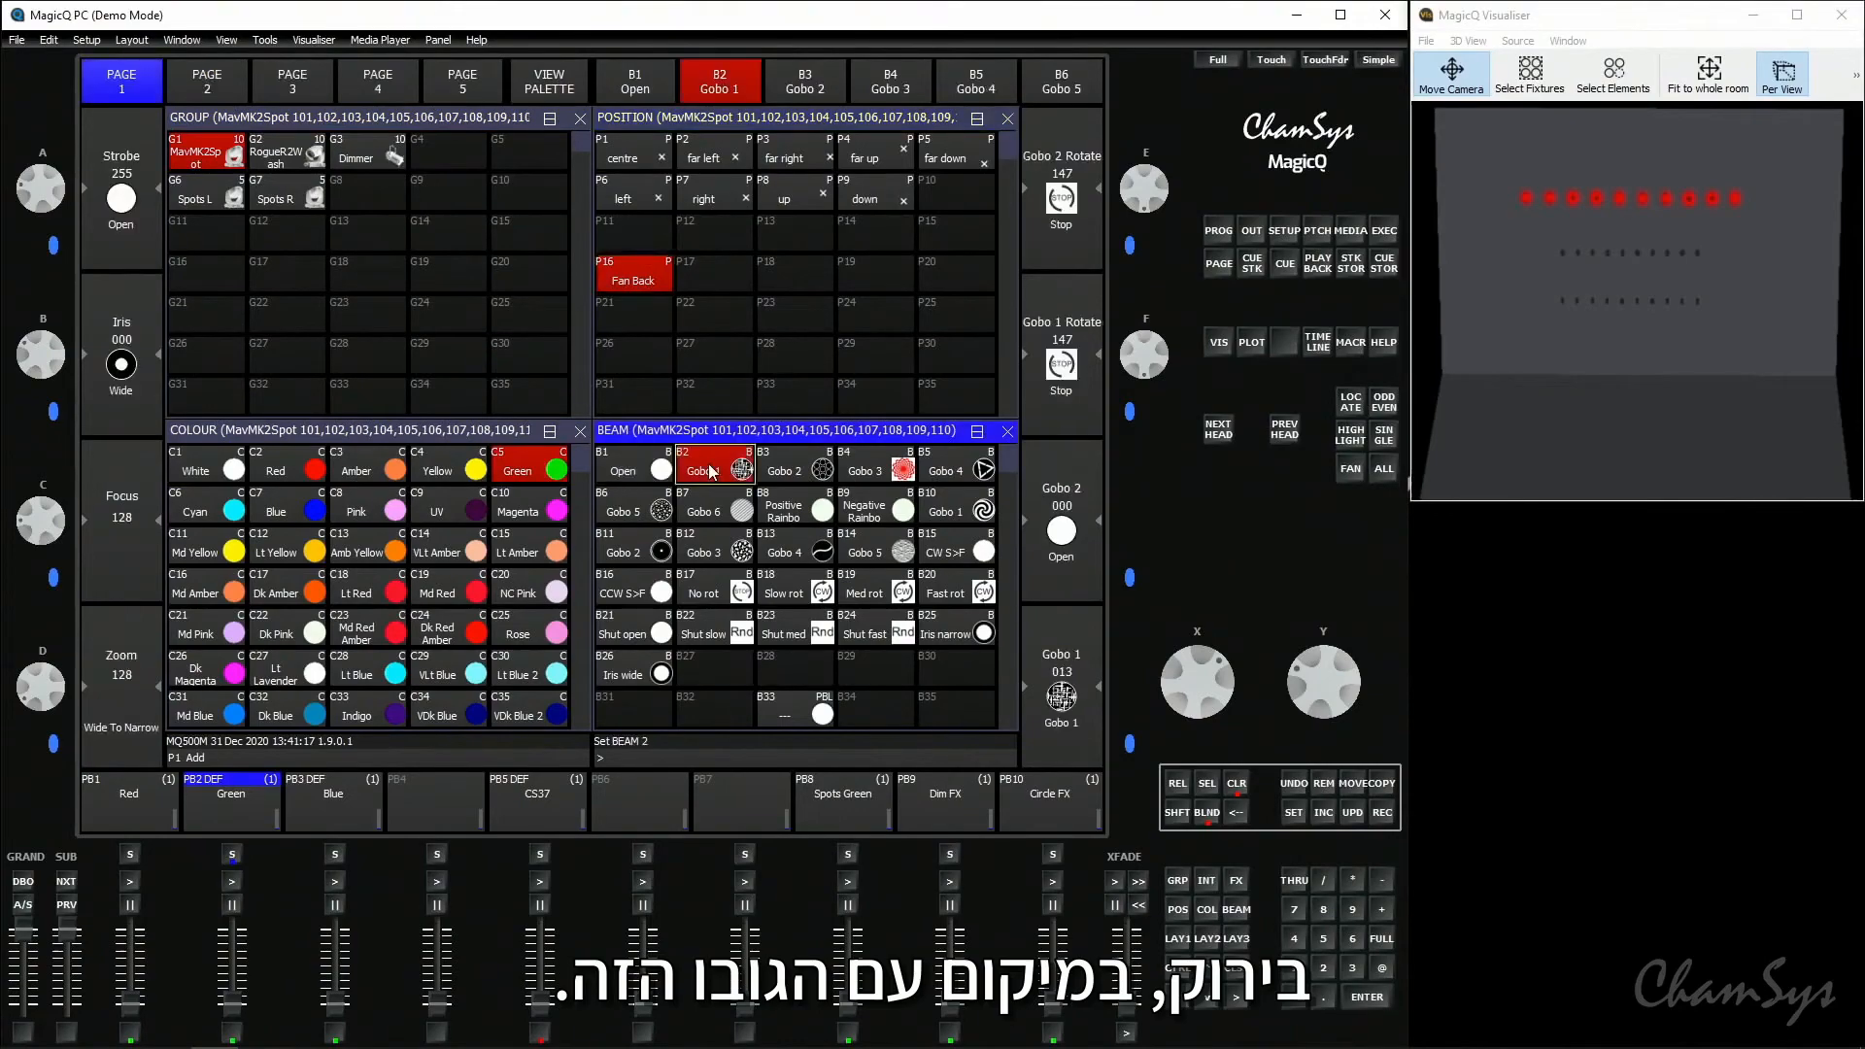
# - Switch blind mode off and on again to preview the programmed look, and raise the playback 1 Red fader
pyautogui.click(1206, 814)
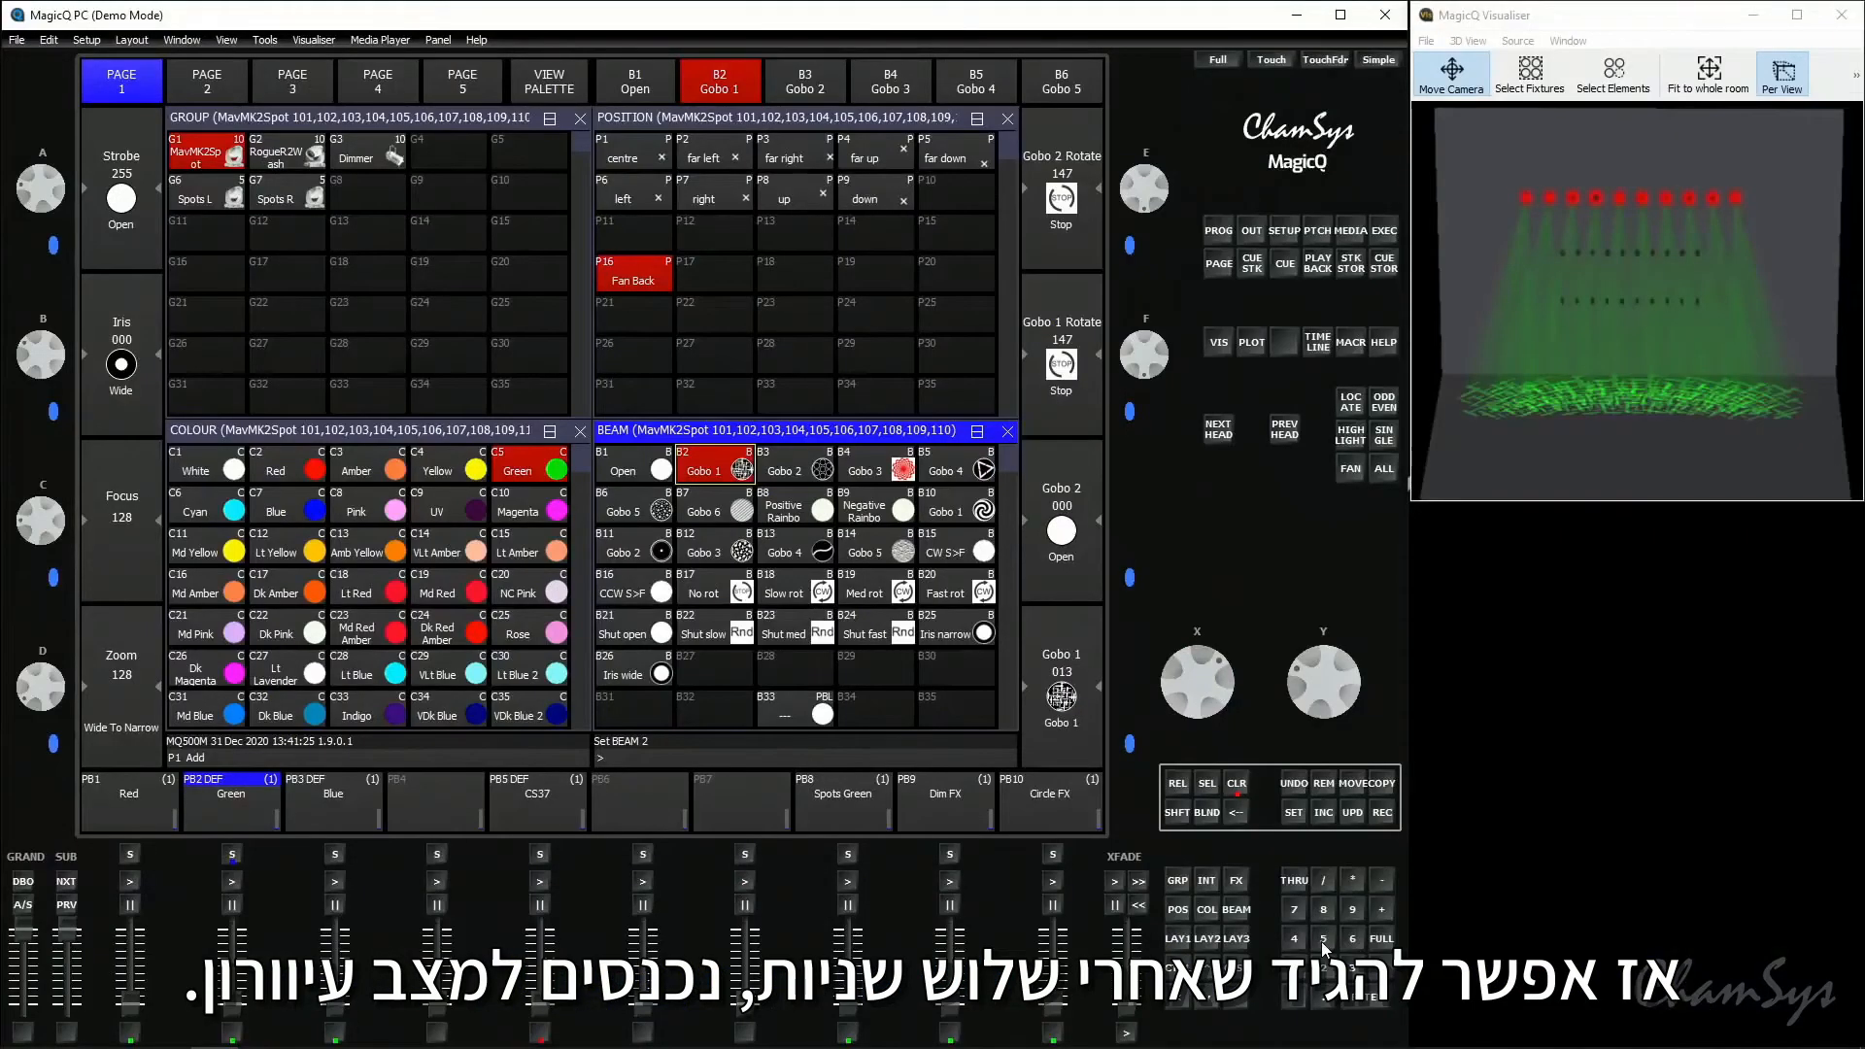
pyautogui.click(1207, 814)
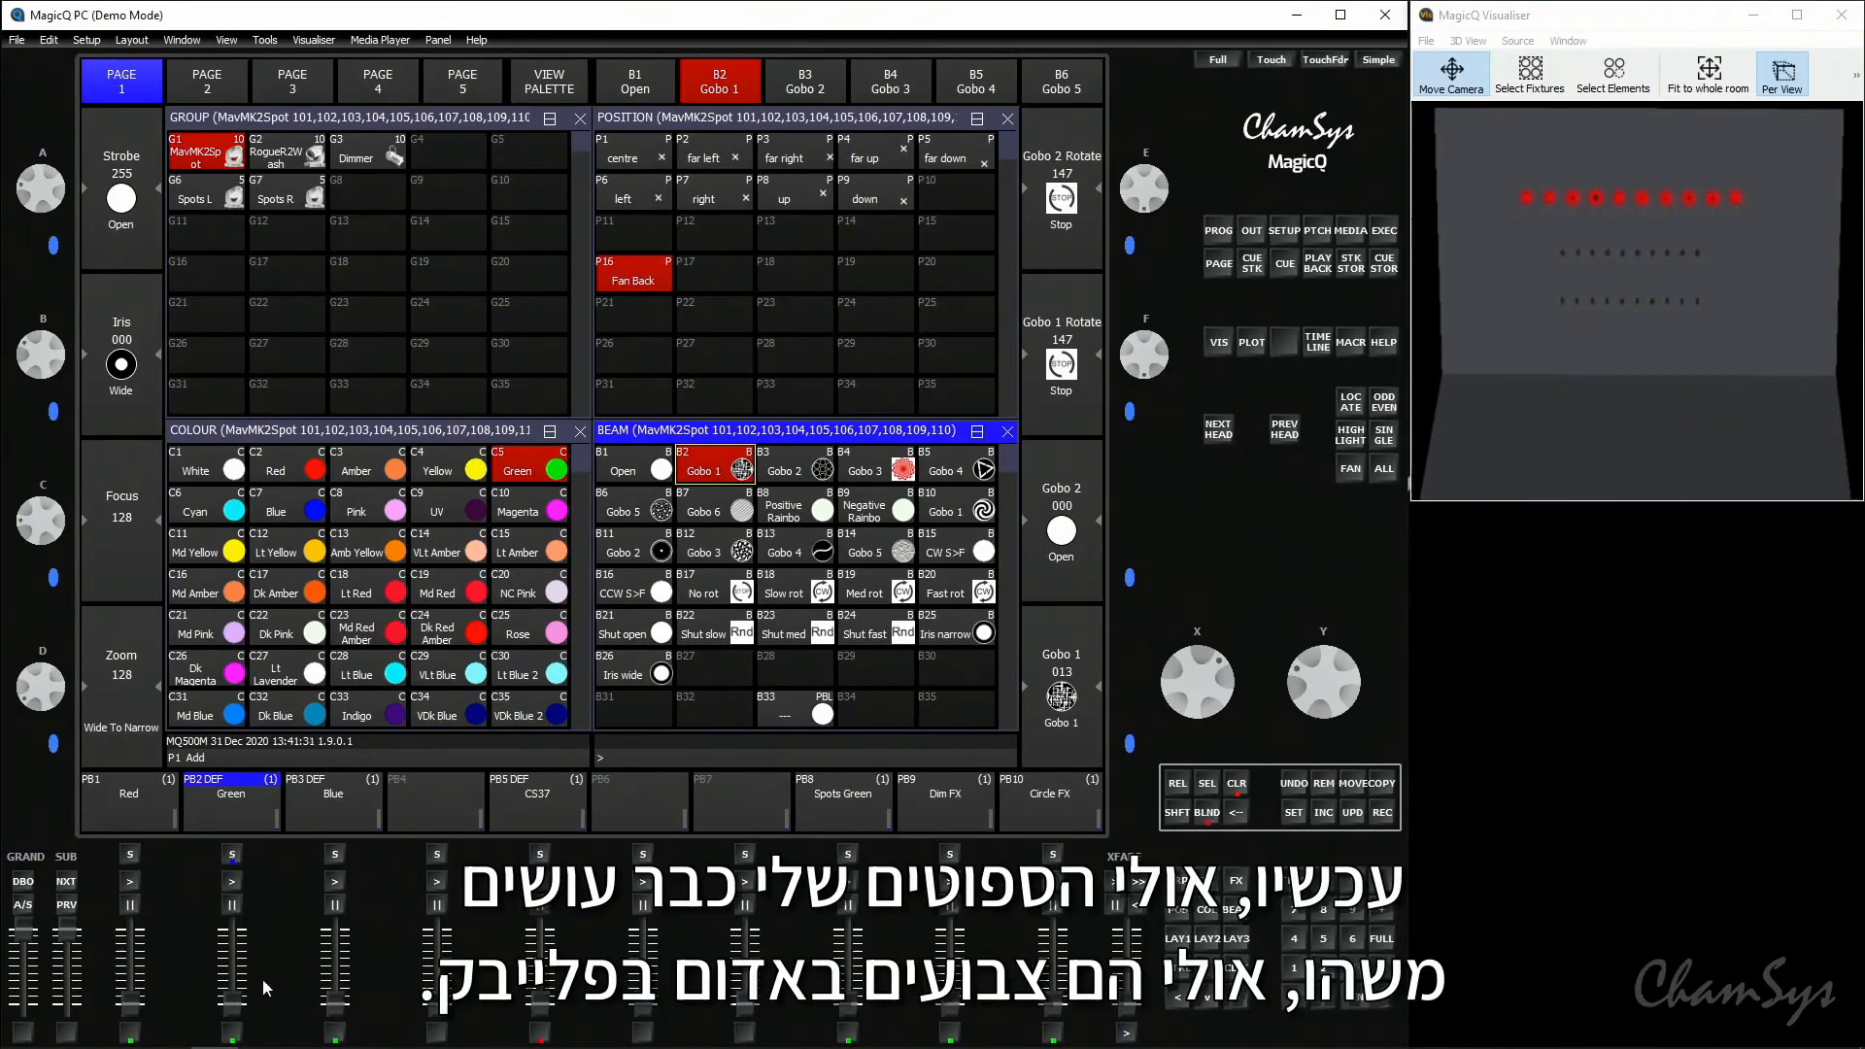
pyautogui.moveTo(139, 1010); pyautogui.dragTo(134, 934)
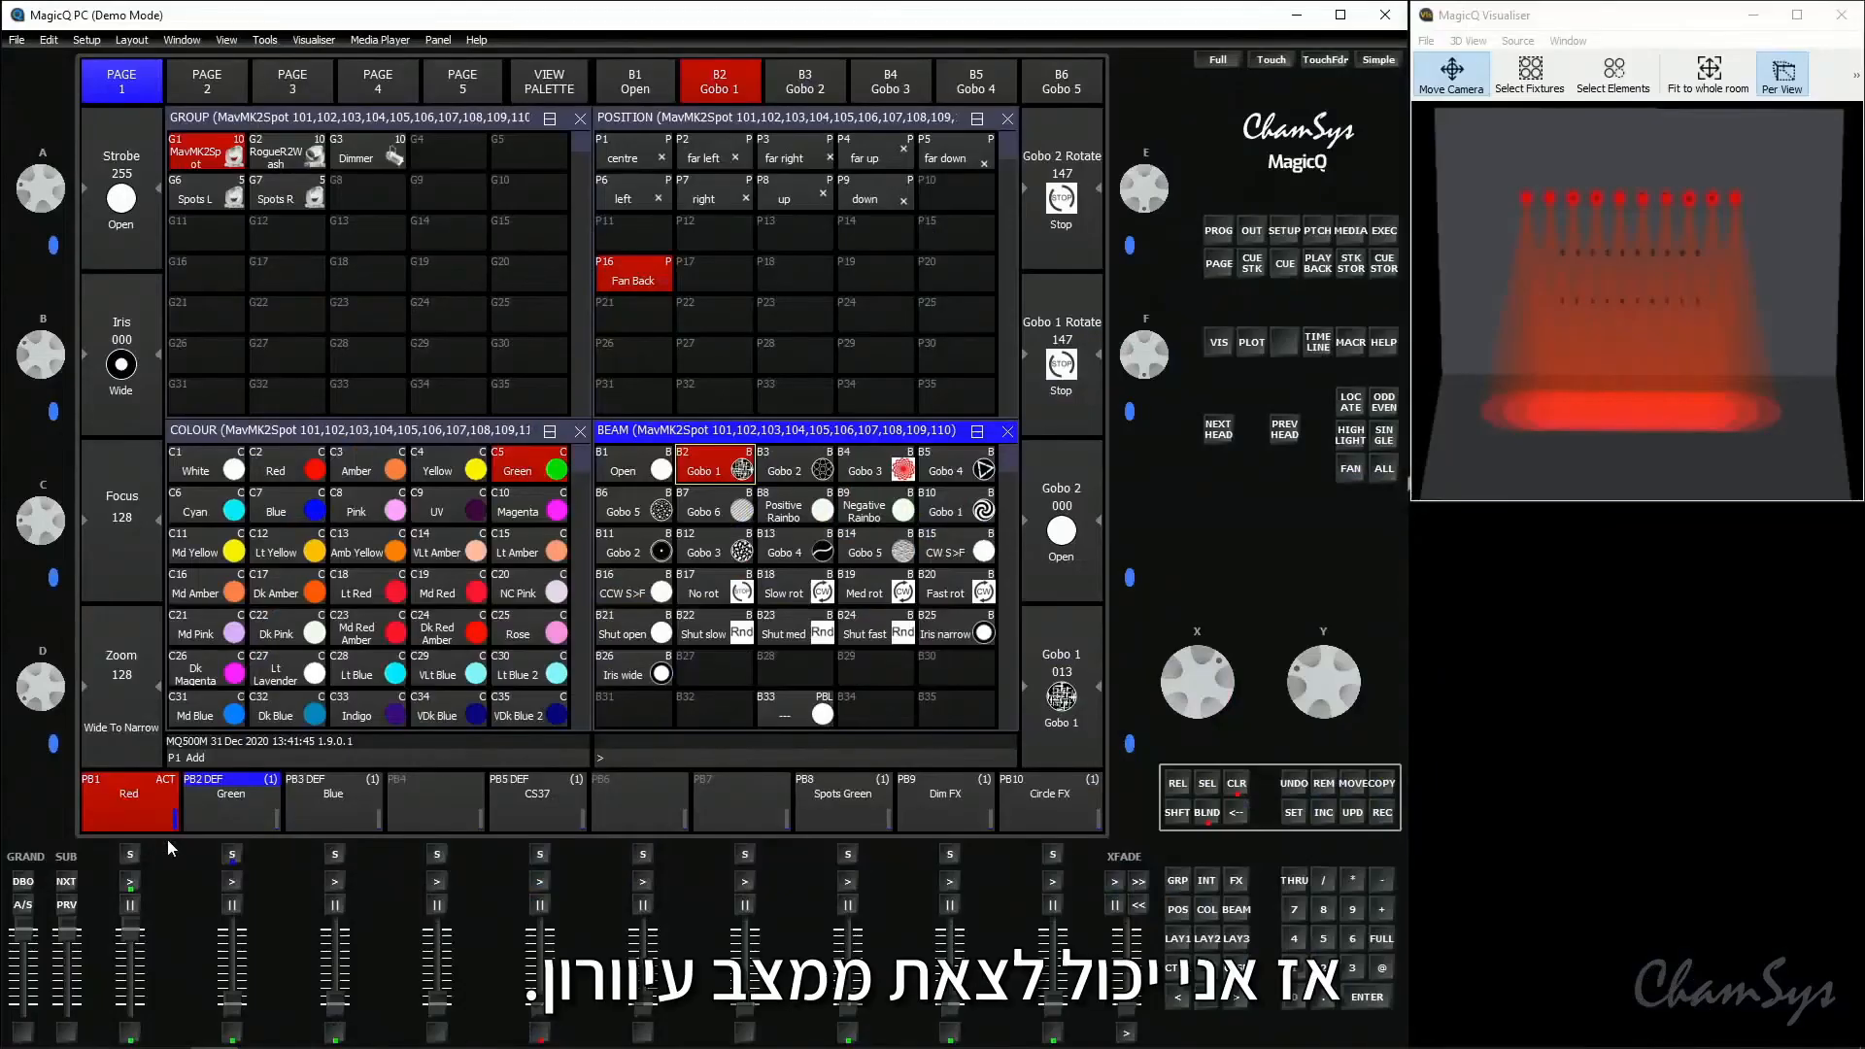
# - Leave blind mode with a 3-second fade, and clear the programmer over 3 seconds
pyautogui.click(1354, 970)
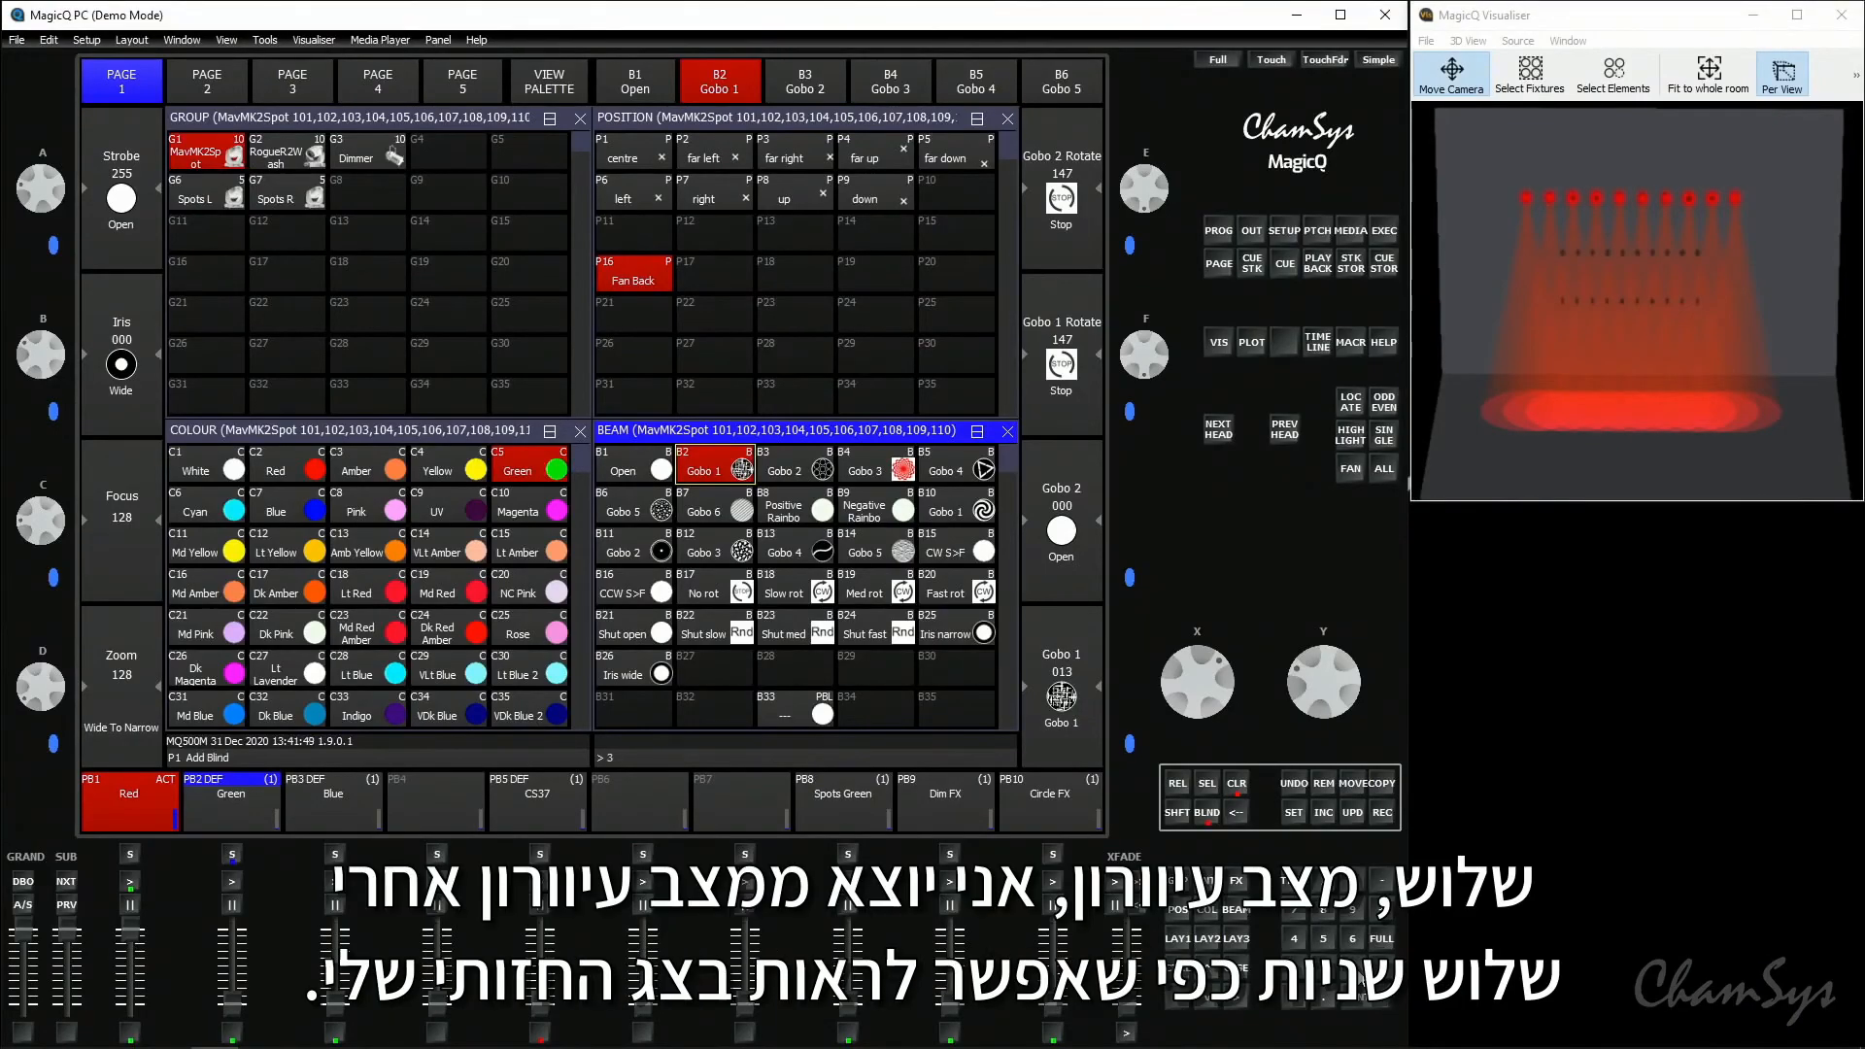
pyautogui.click(1213, 815)
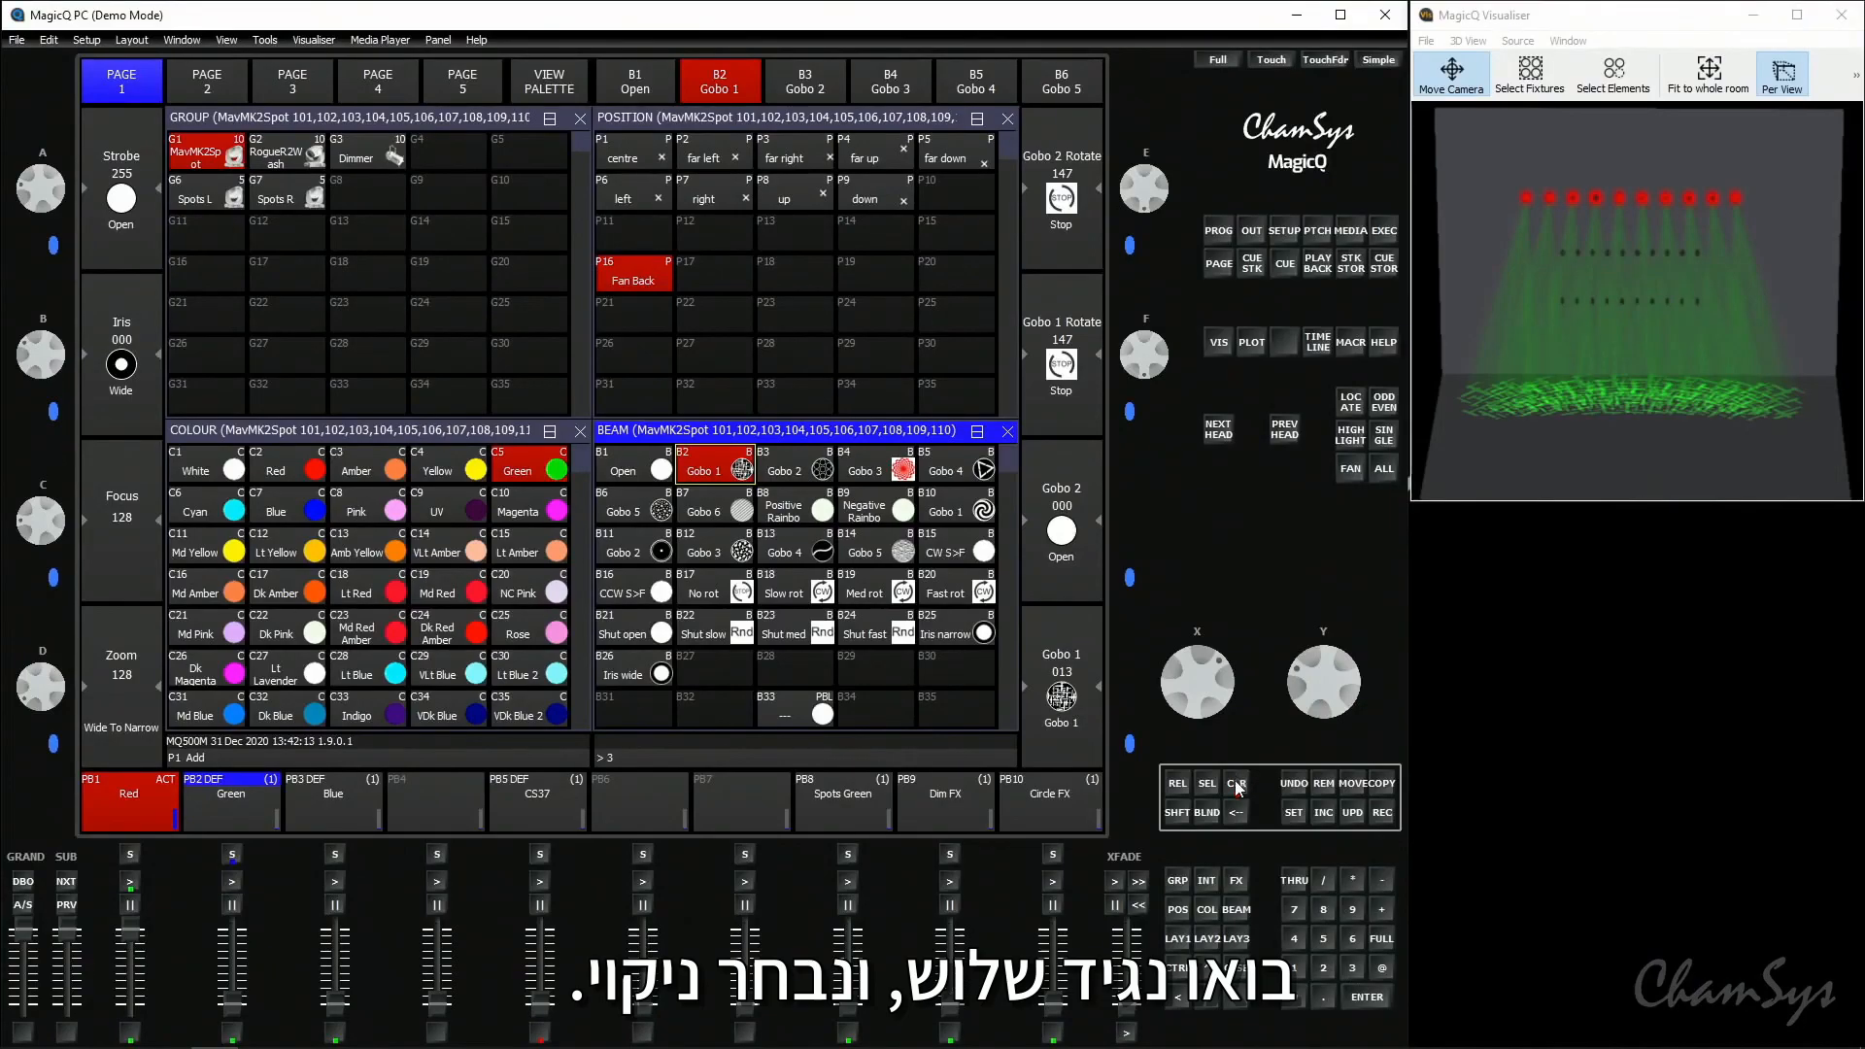
pyautogui.click(1237, 784)
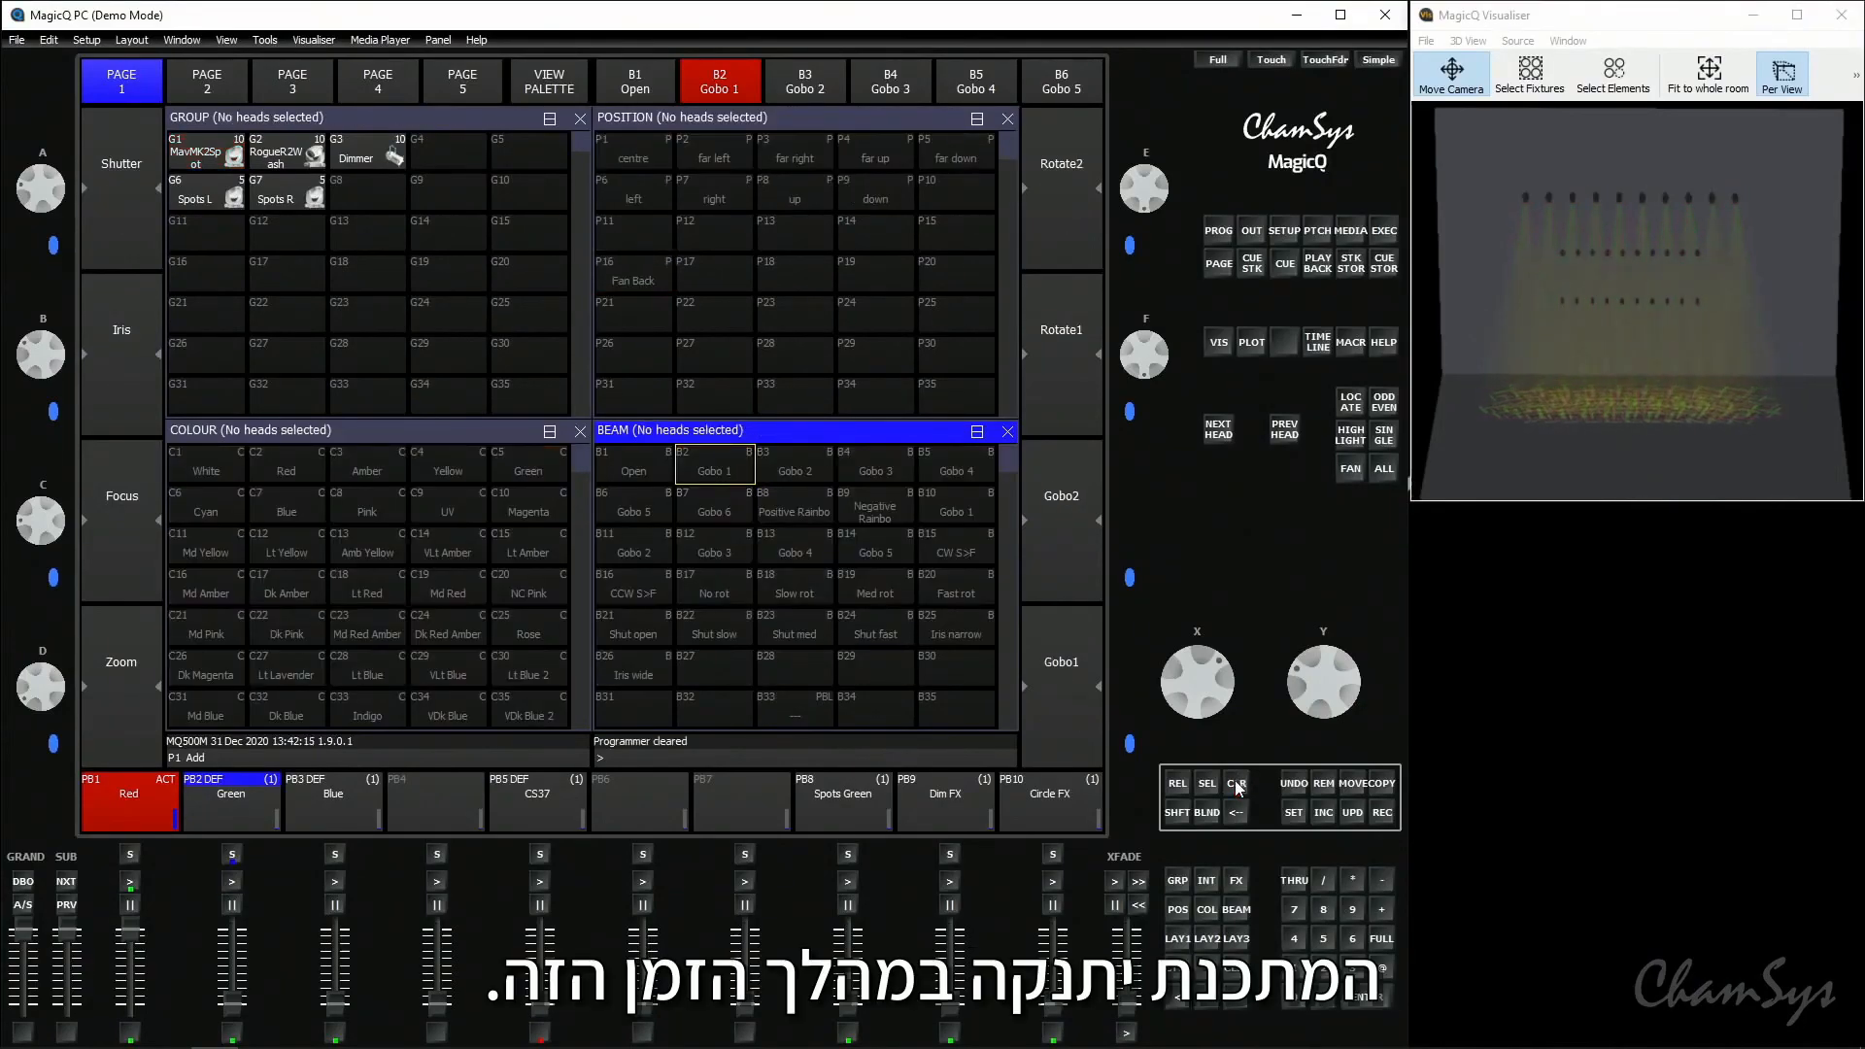